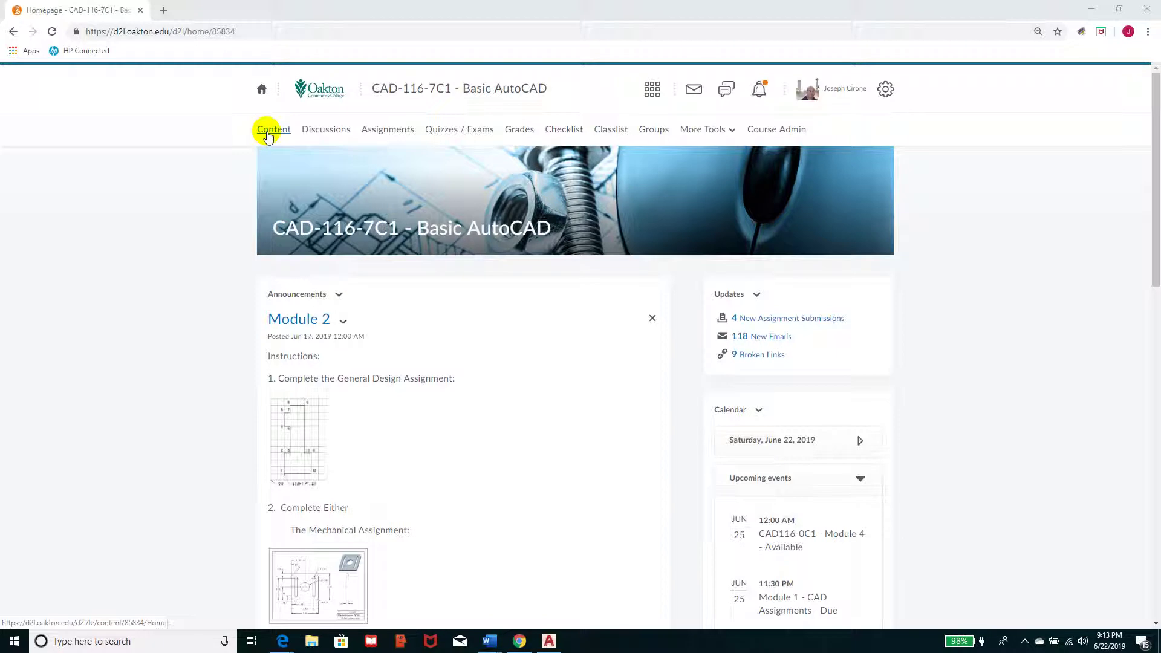
- Open the Fundamentals 1 link in the course's Module 2 content and, from that page, open Ch 2 Exercise 2-1.pdf
click(268, 132)
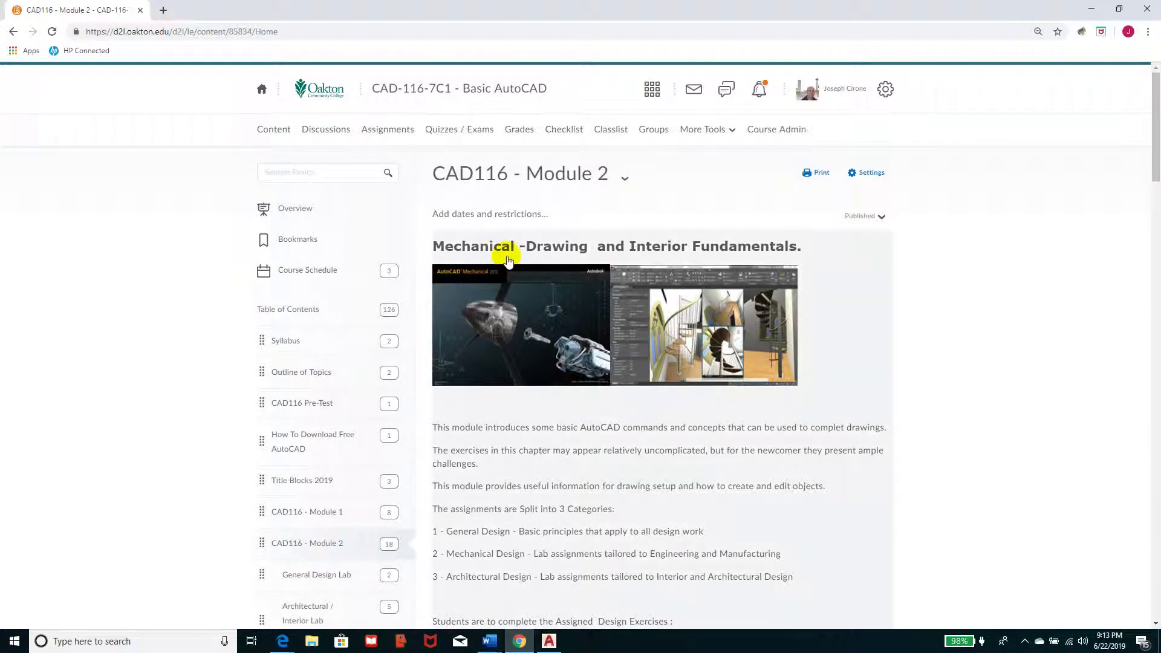
scroll(916, 393, down, 1)
scroll(916, 396, down, 1)
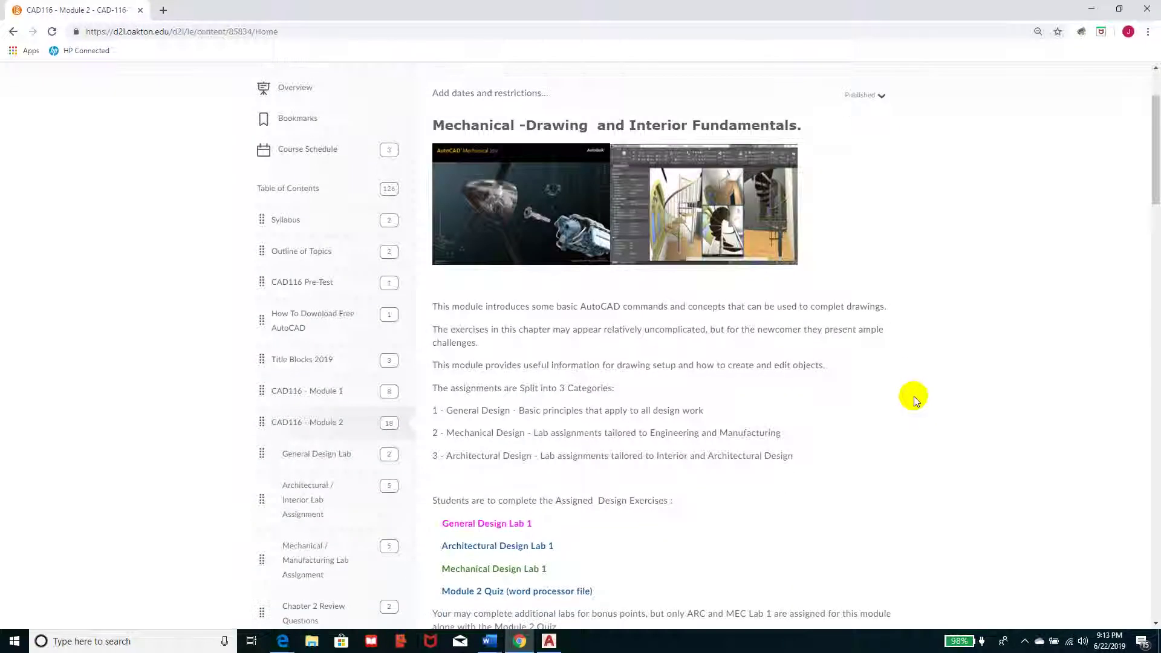
scroll(912, 397, down, 2)
scroll(909, 398, down, 3)
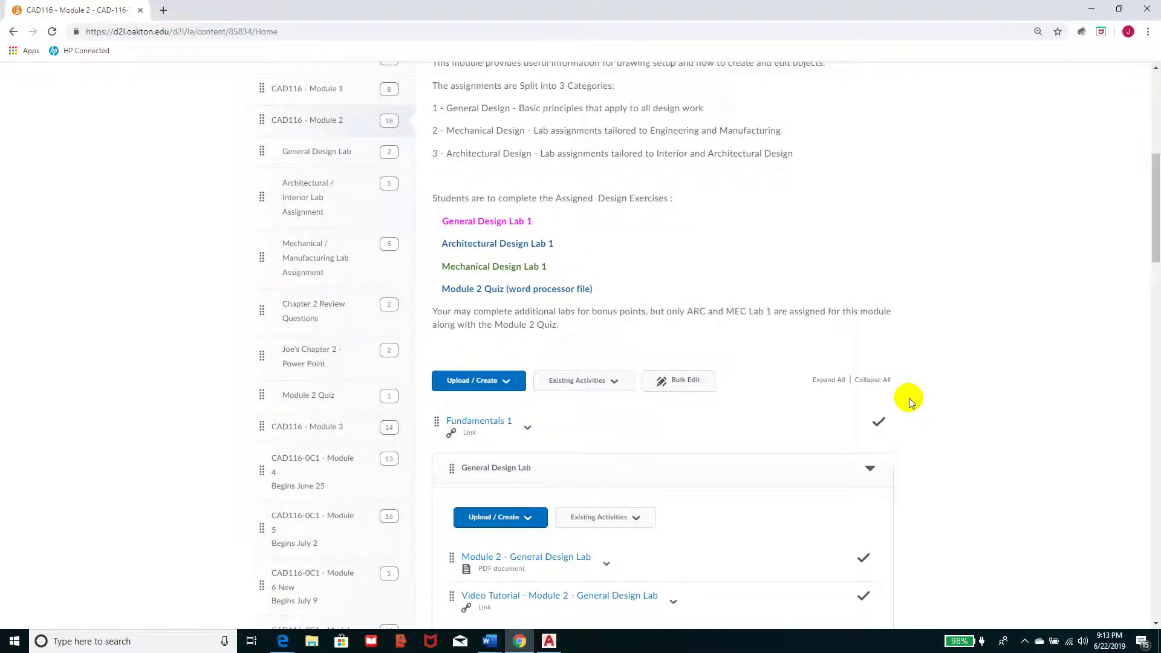
click(491, 423)
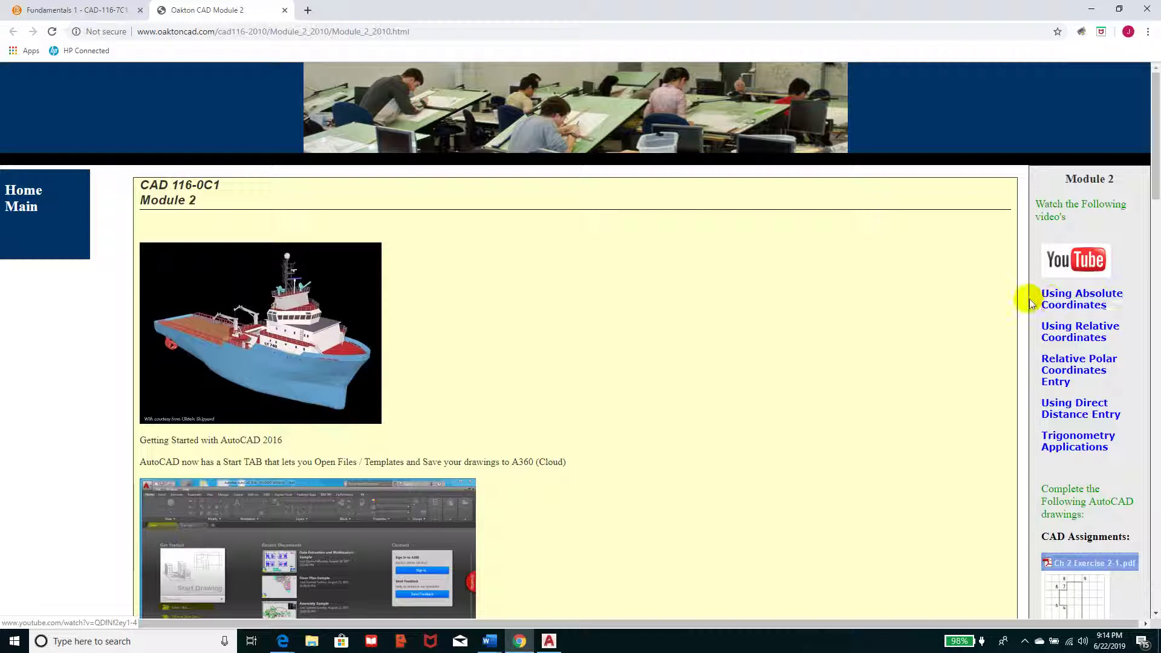
scroll(1028, 316, down, 3)
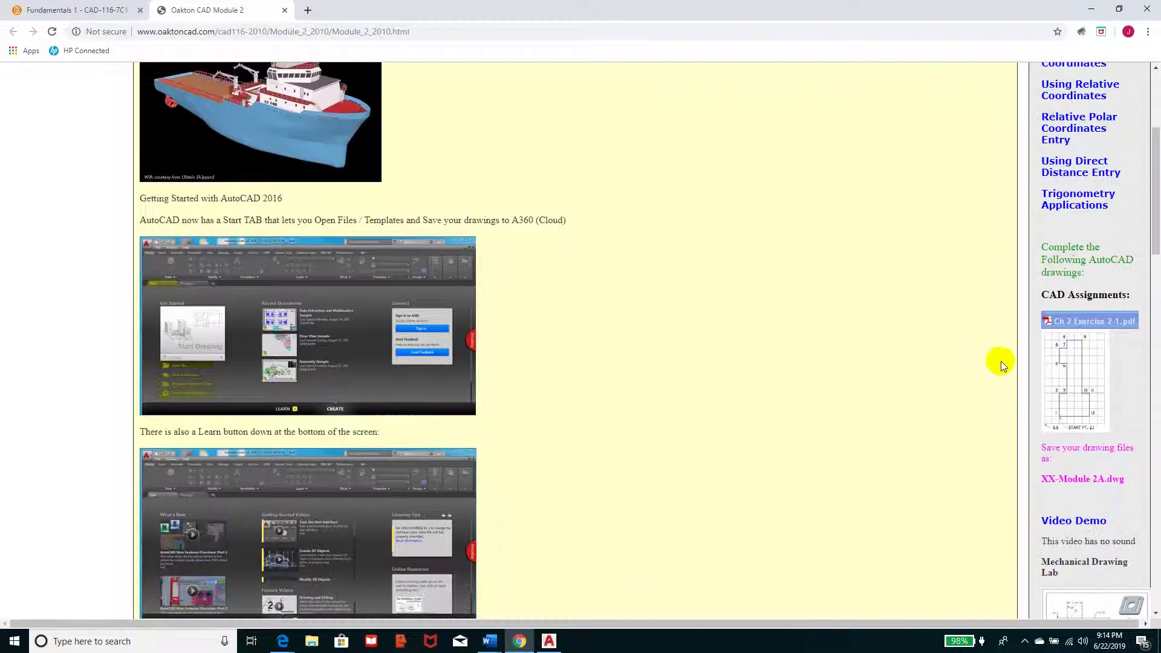
click(1089, 324)
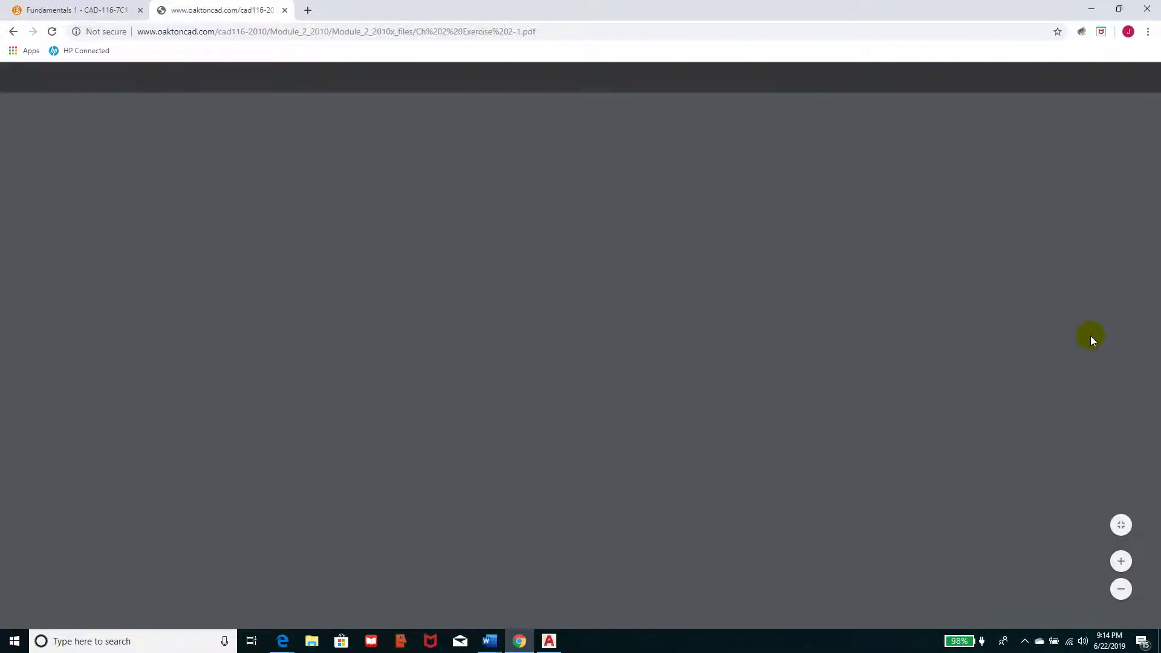
- Examine the exercise's numbered grid figure, input methods, drawing setup requirements and point-by-point coordinate table
scroll(726, 347, down, 2)
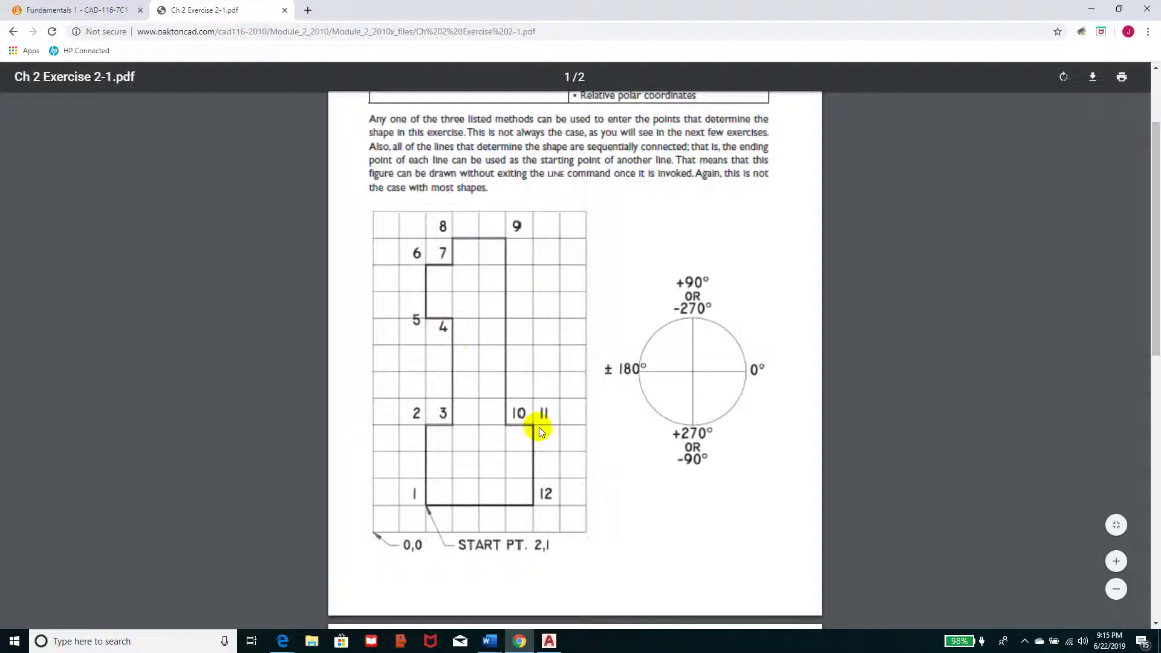
scroll(514, 343, up, 2)
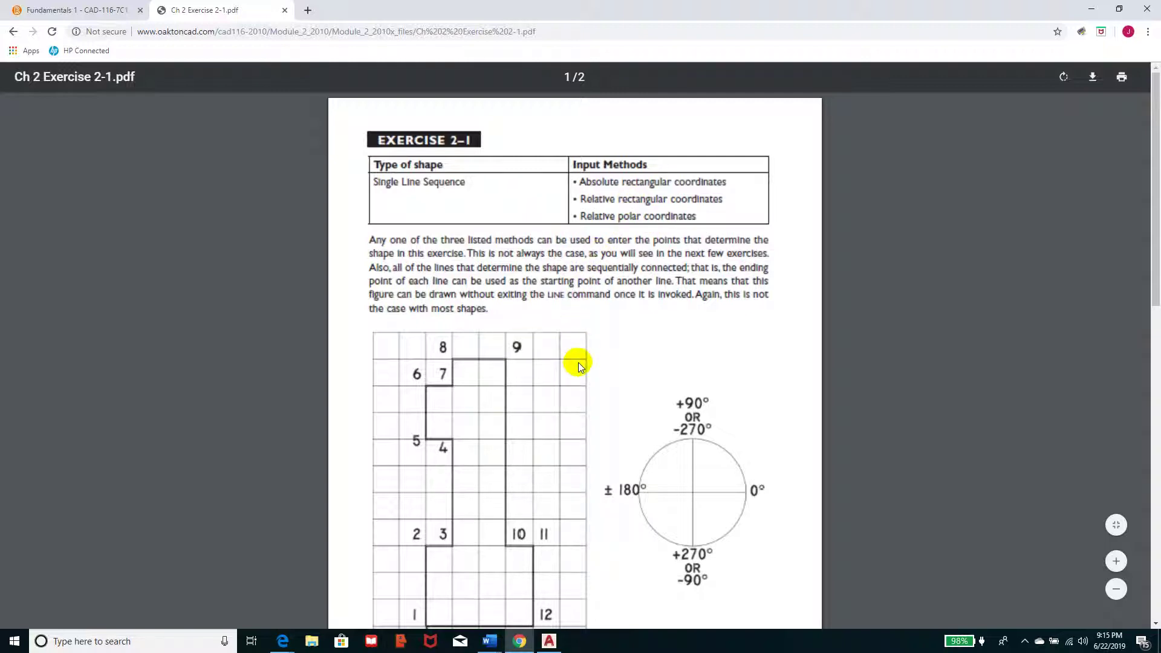
scroll(571, 365, down, 2)
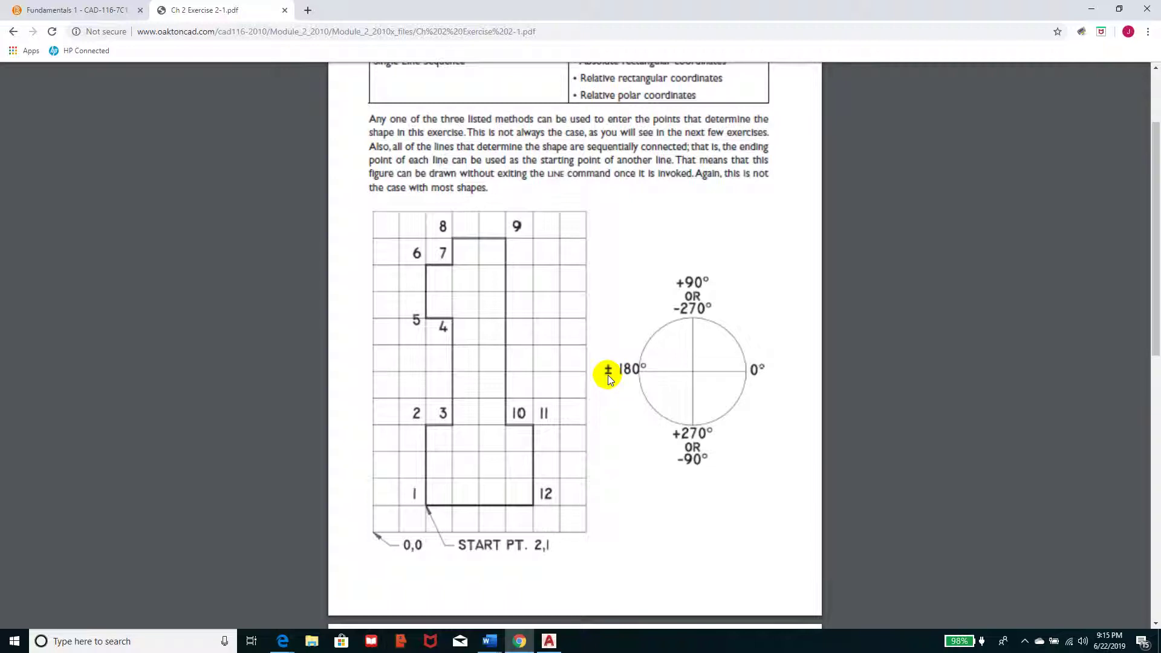
scroll(611, 383, down, 4)
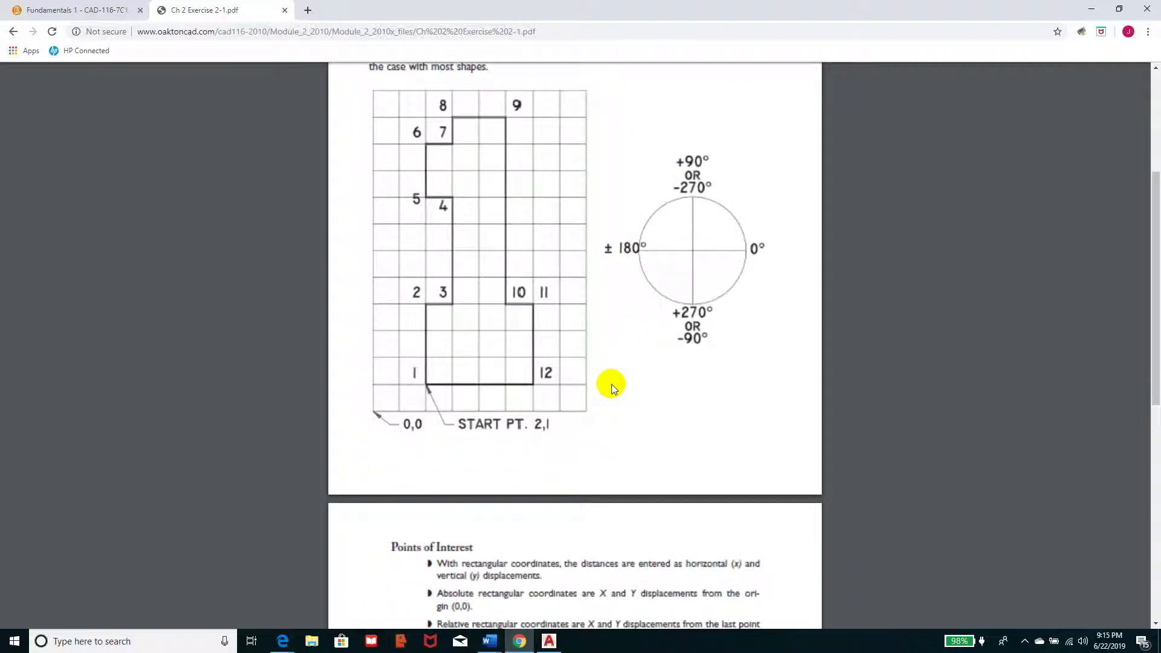
scroll(612, 385, down, 2)
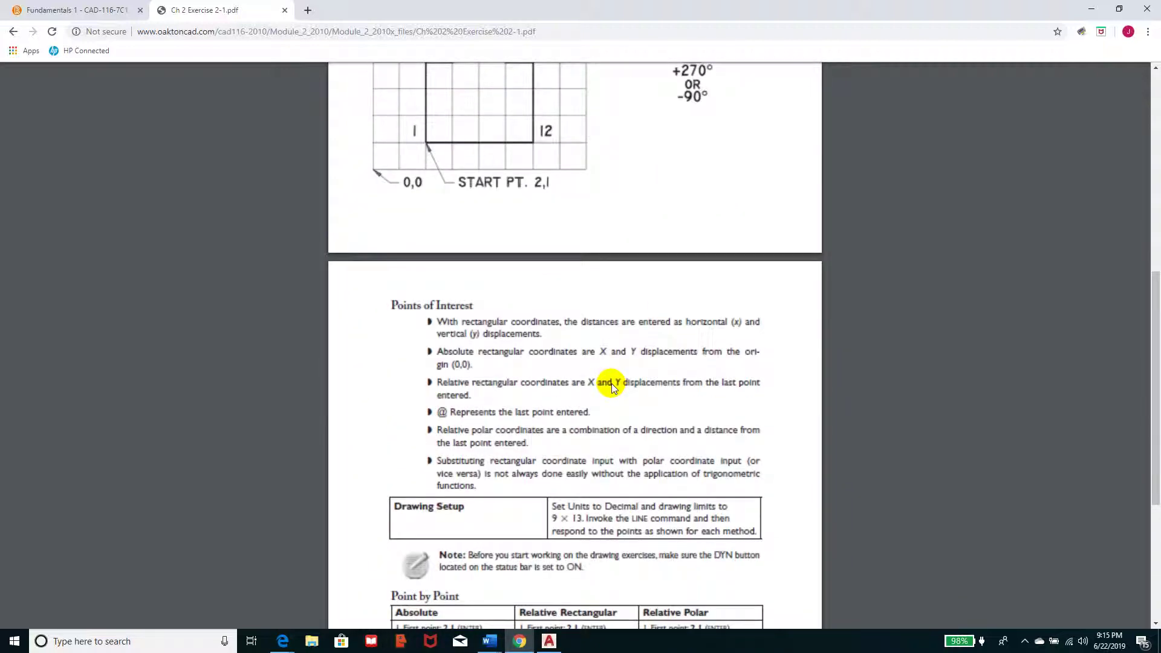
scroll(611, 383, down, 2)
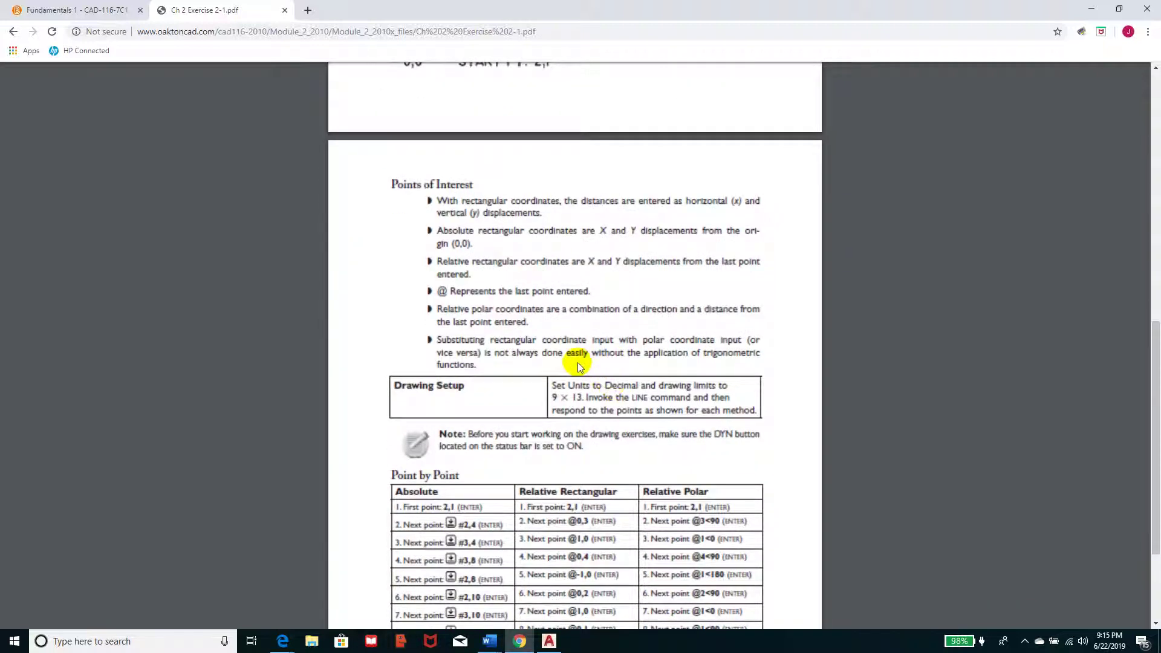
scroll(577, 366, down, 3)
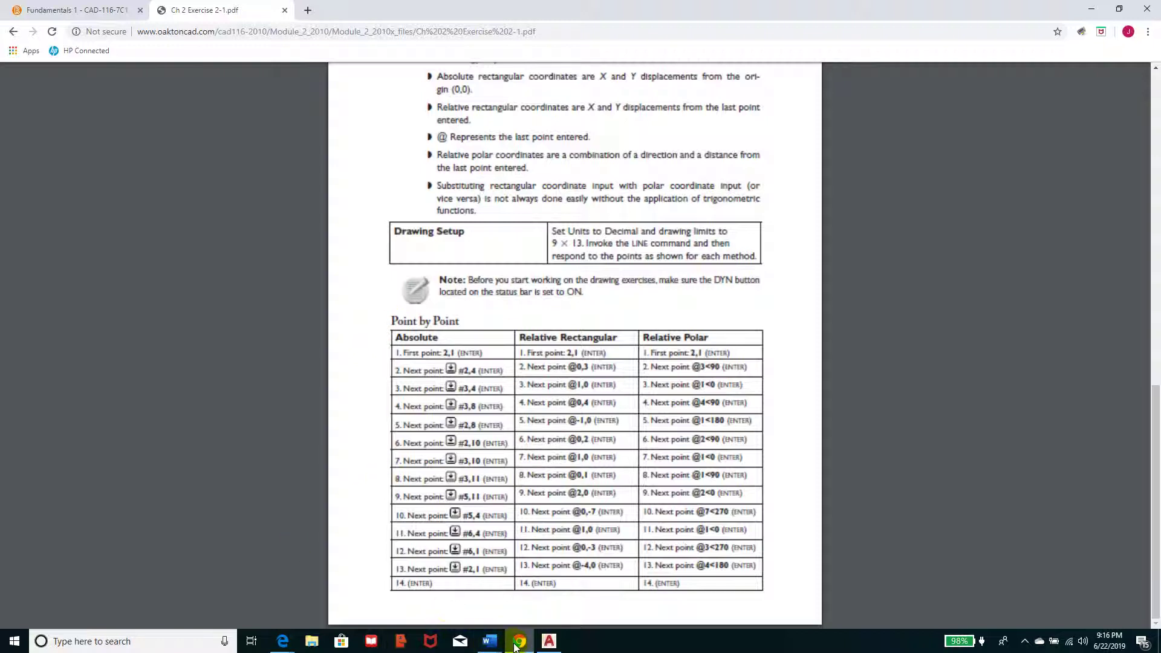
- Switch to AutoCAD and create a new drawing from the acad template
click(547, 642)
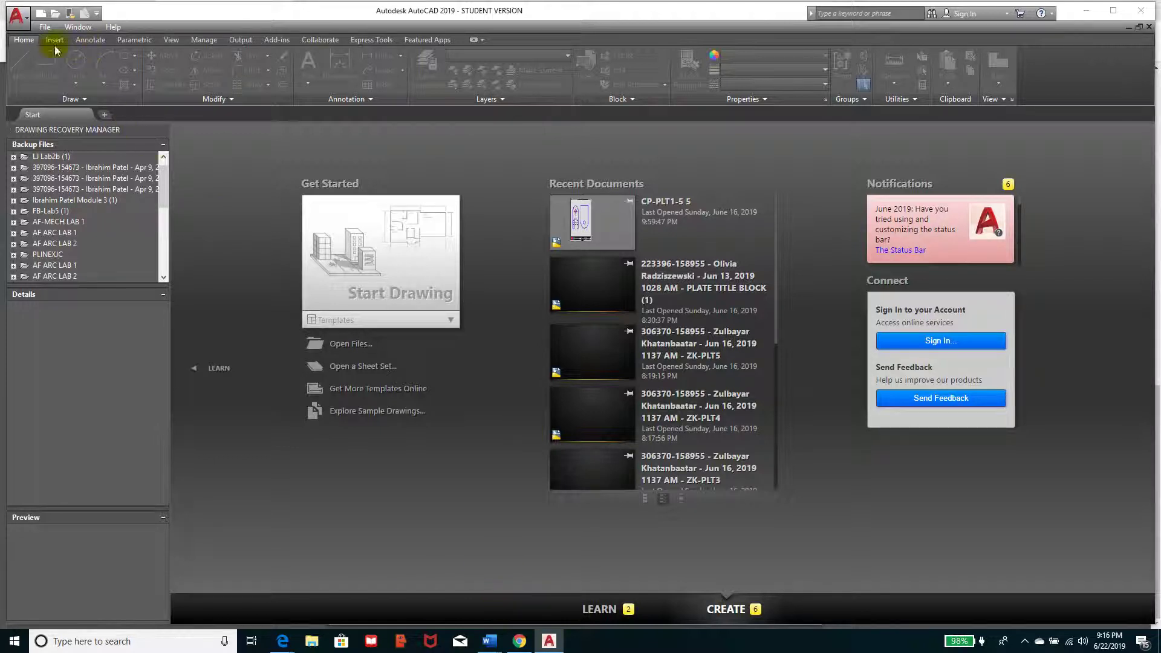
click(40, 14)
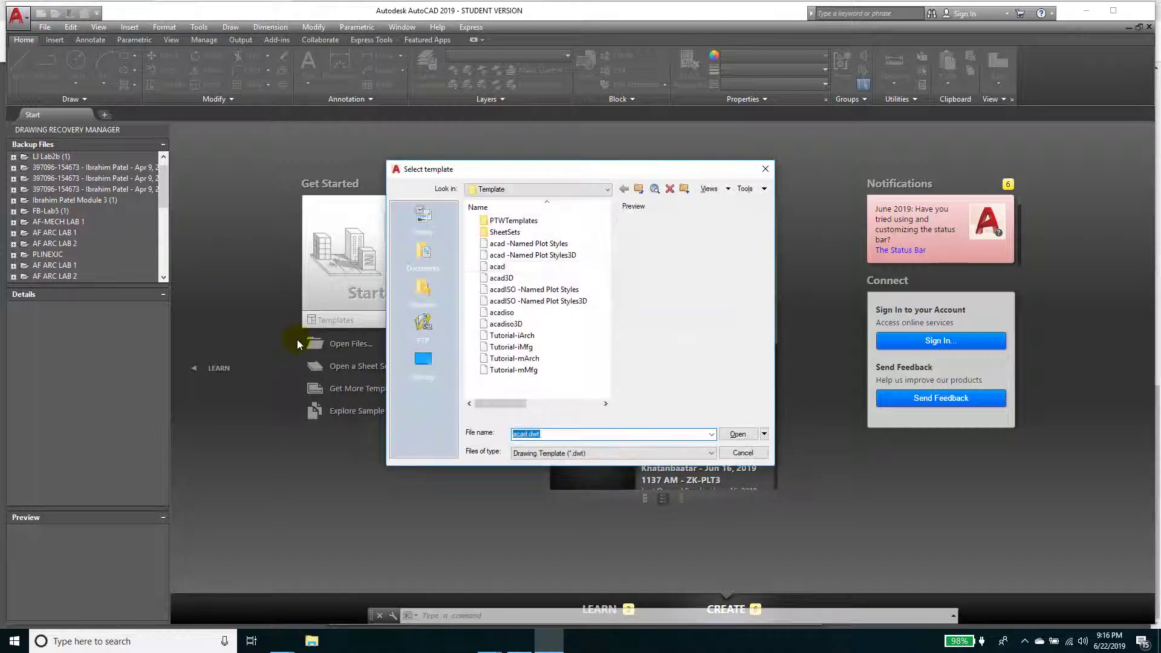
click(499, 267)
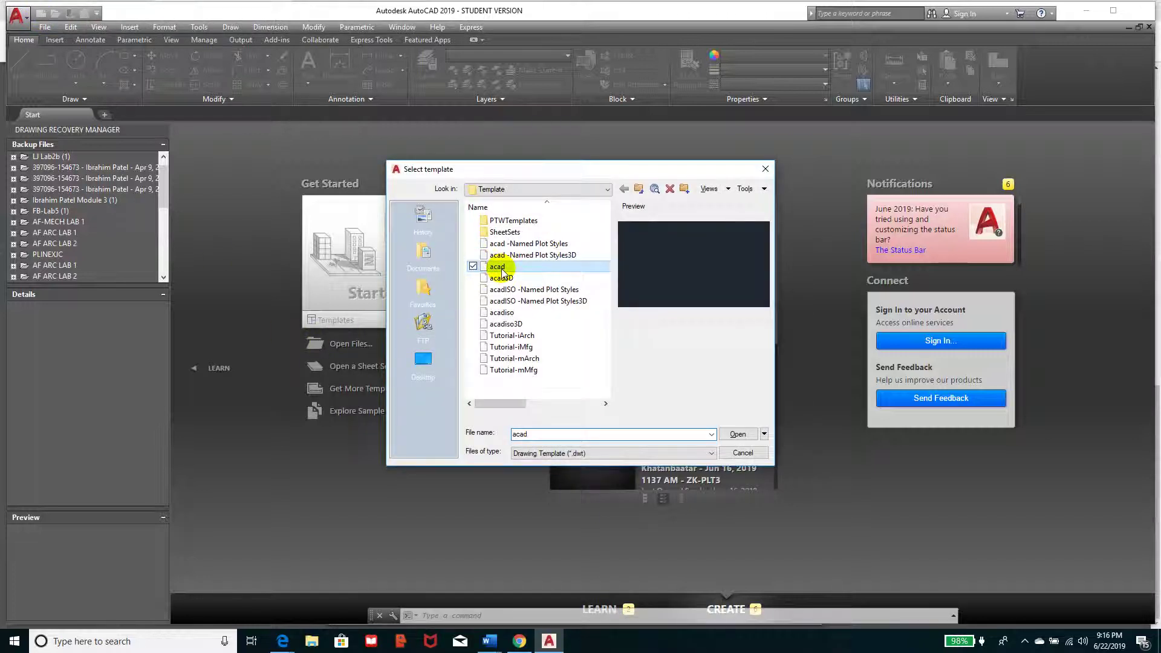
click(737, 434)
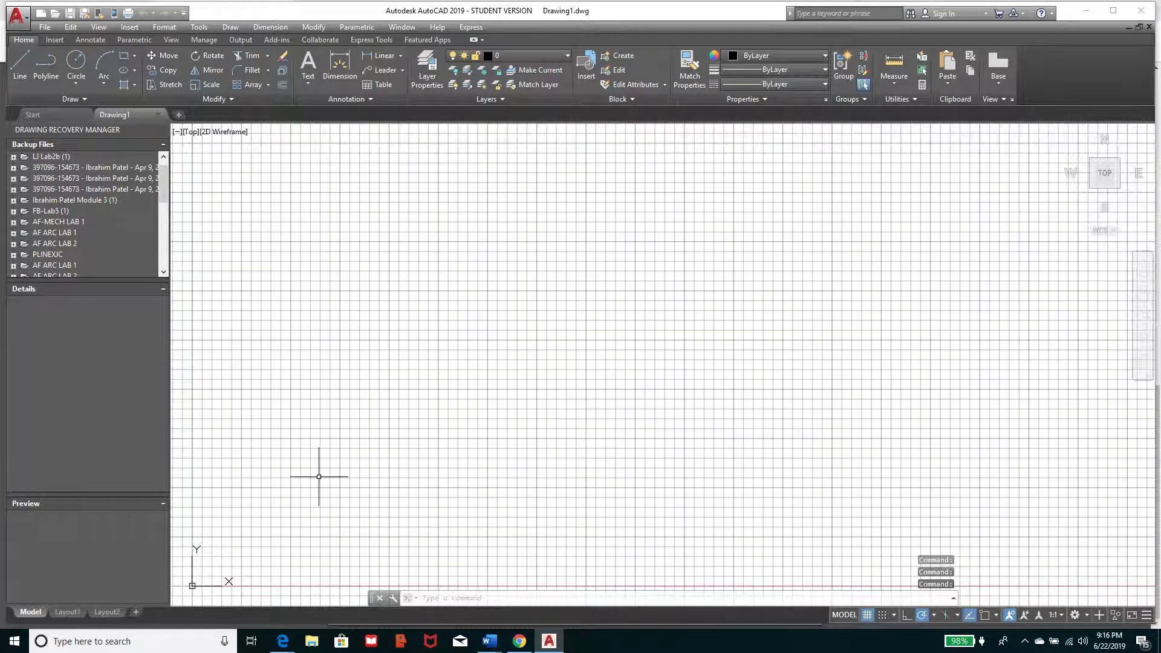
click(194, 585)
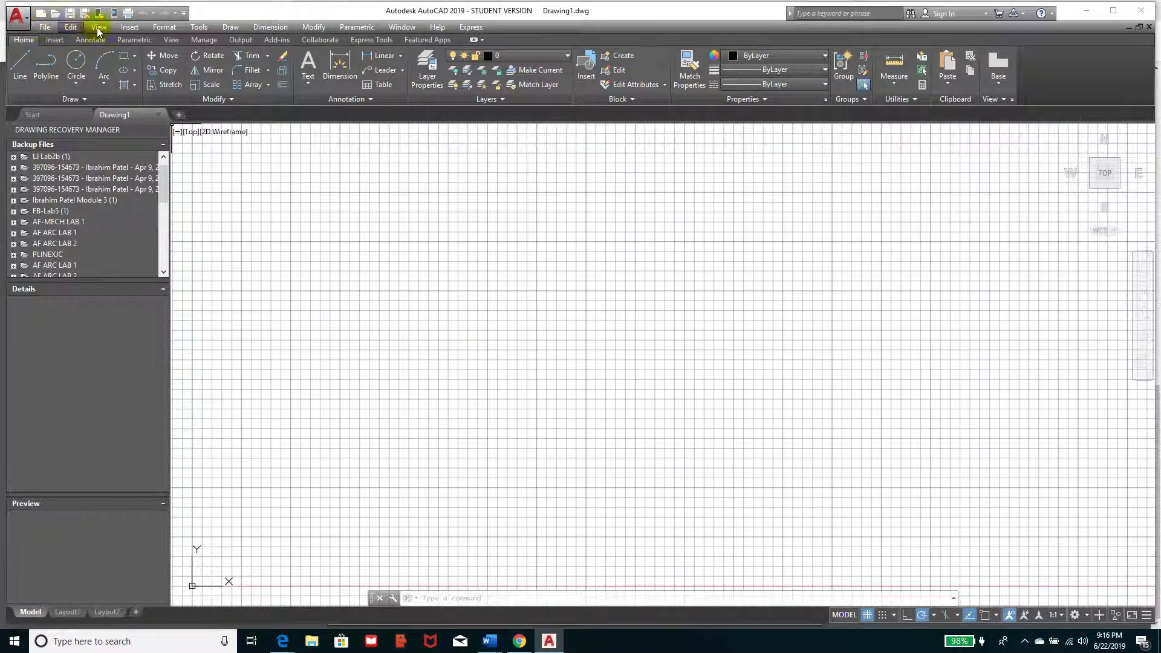
- Hide the menu bar and show it again
click(184, 14)
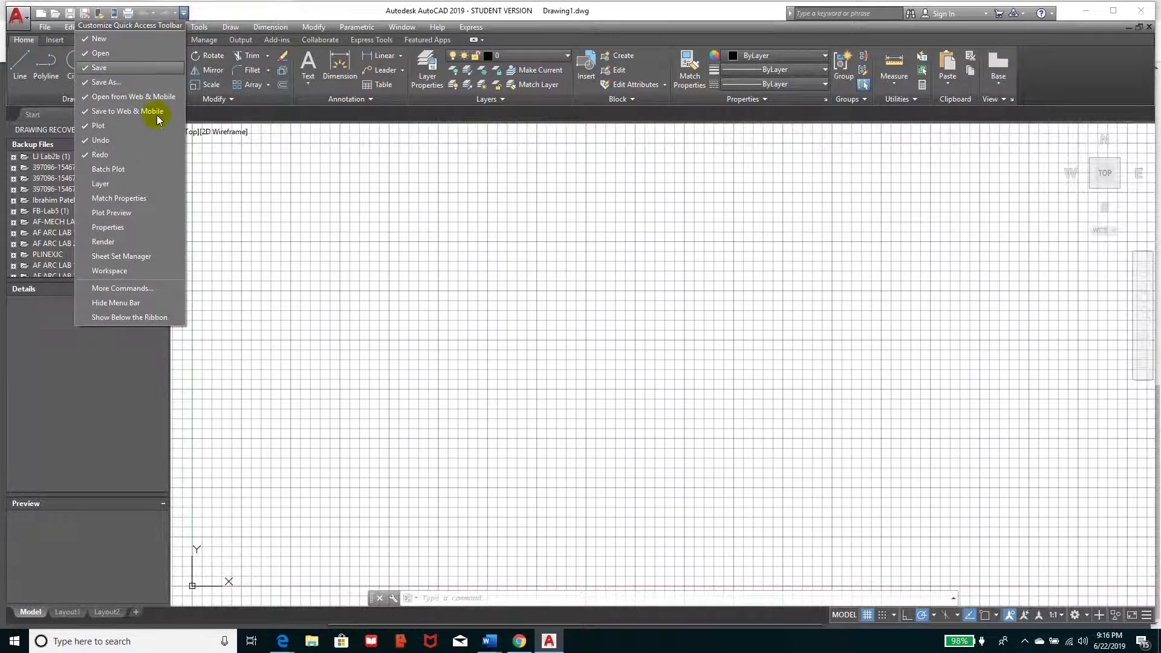
click(118, 308)
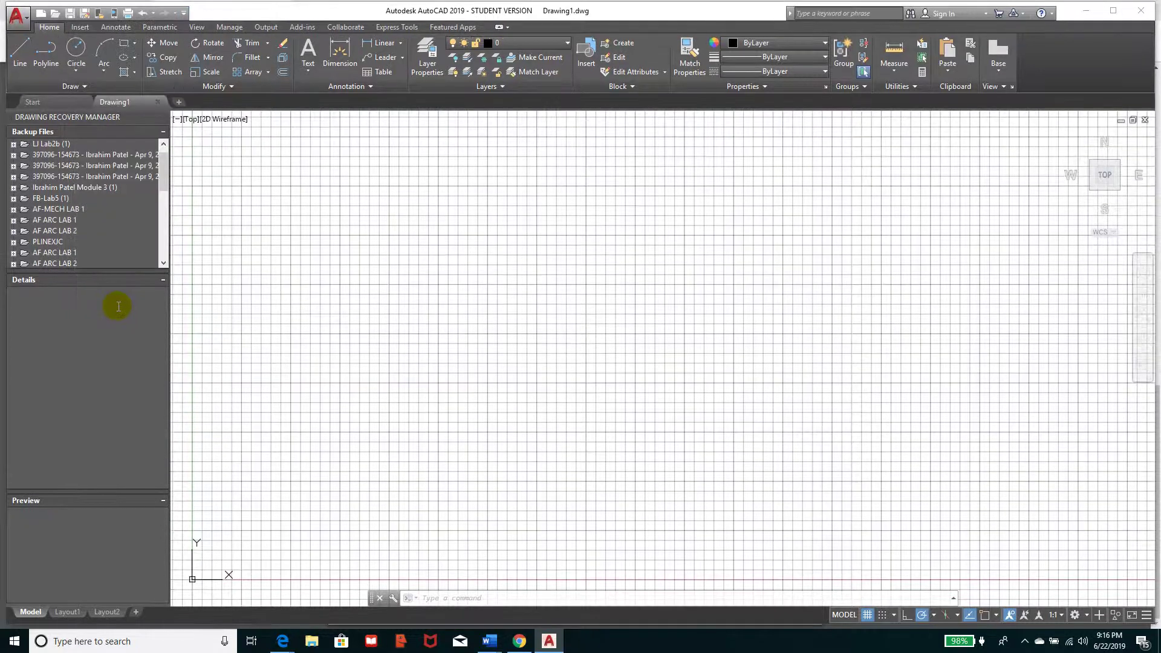
click(183, 13)
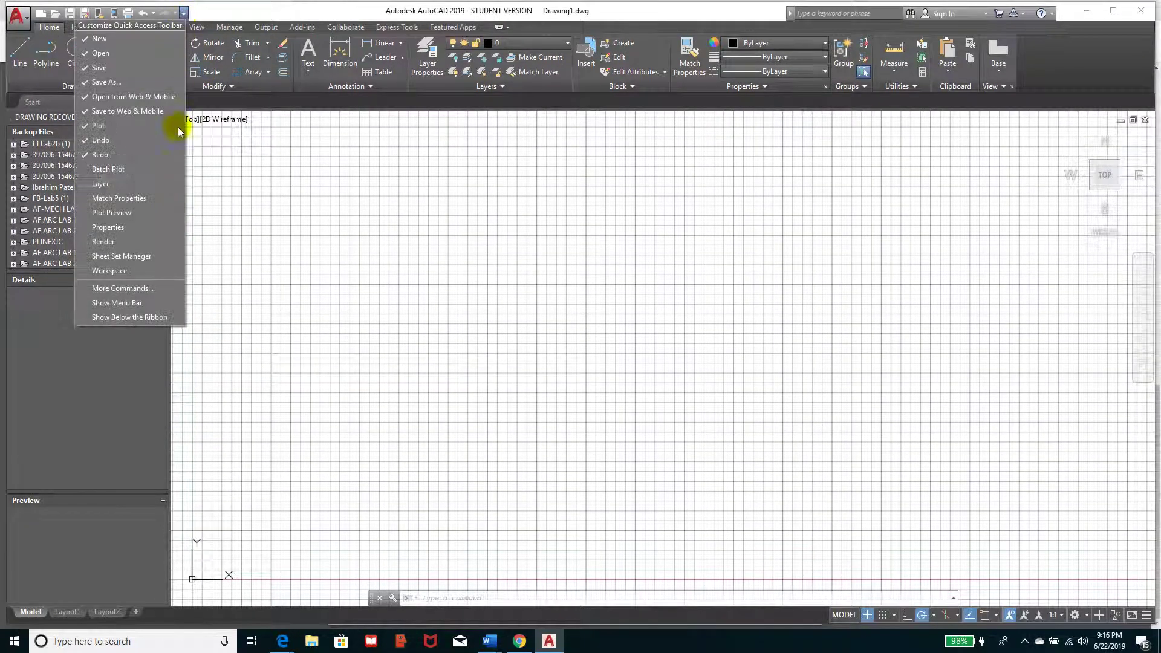
click(130, 308)
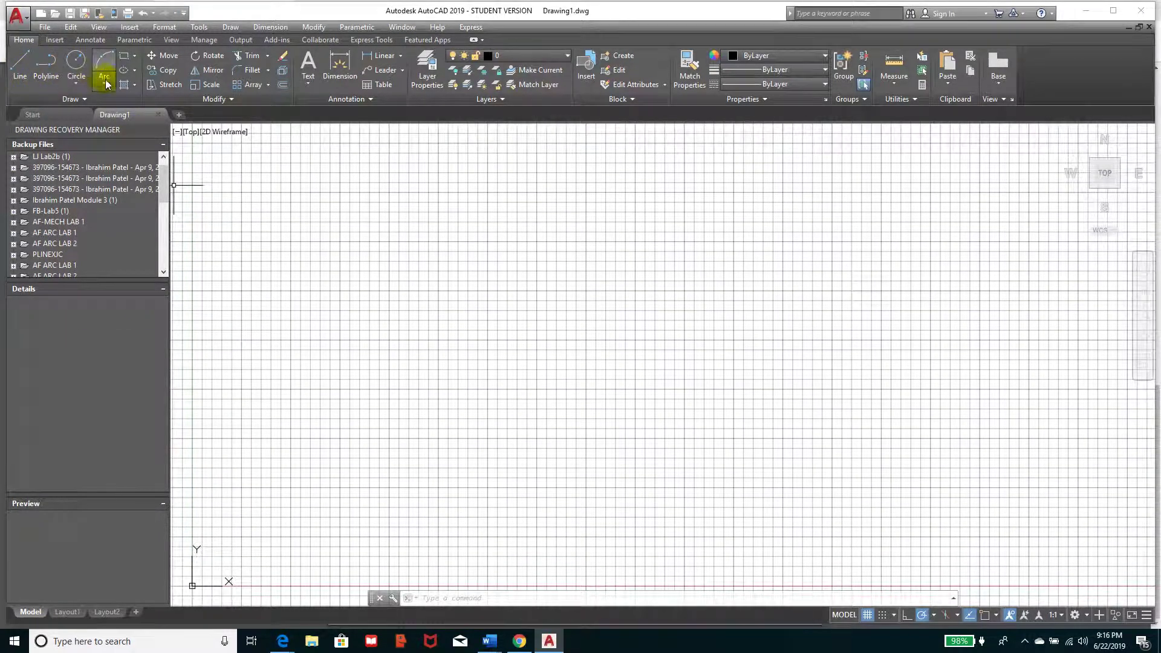
click(45, 28)
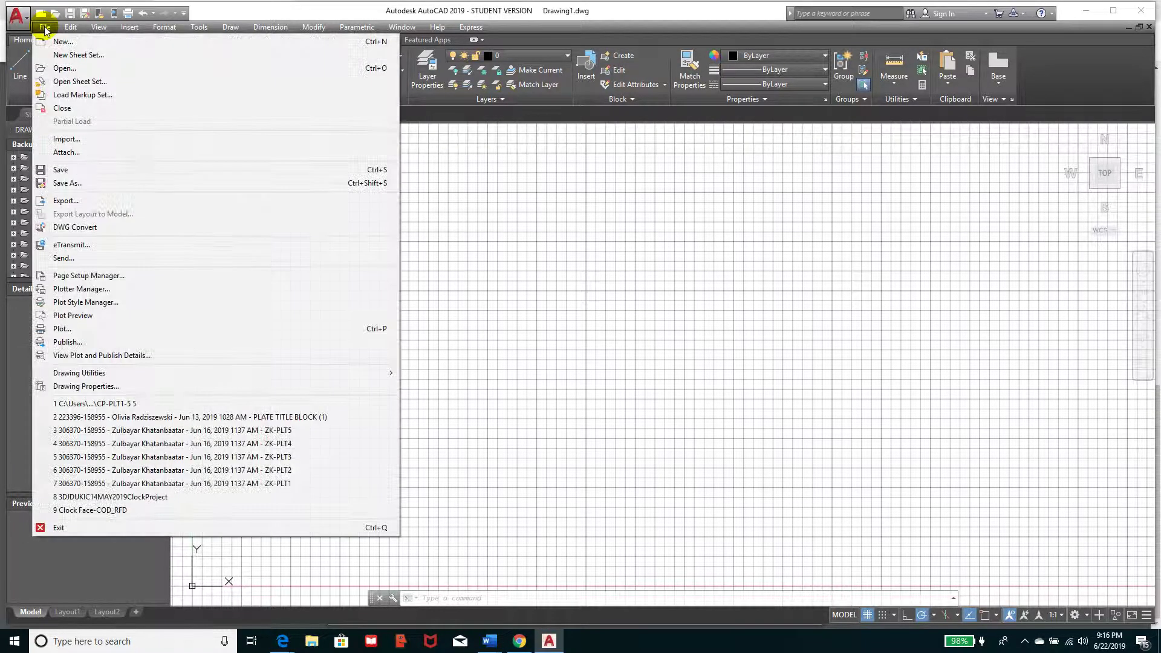
mouse_move(71, 32)
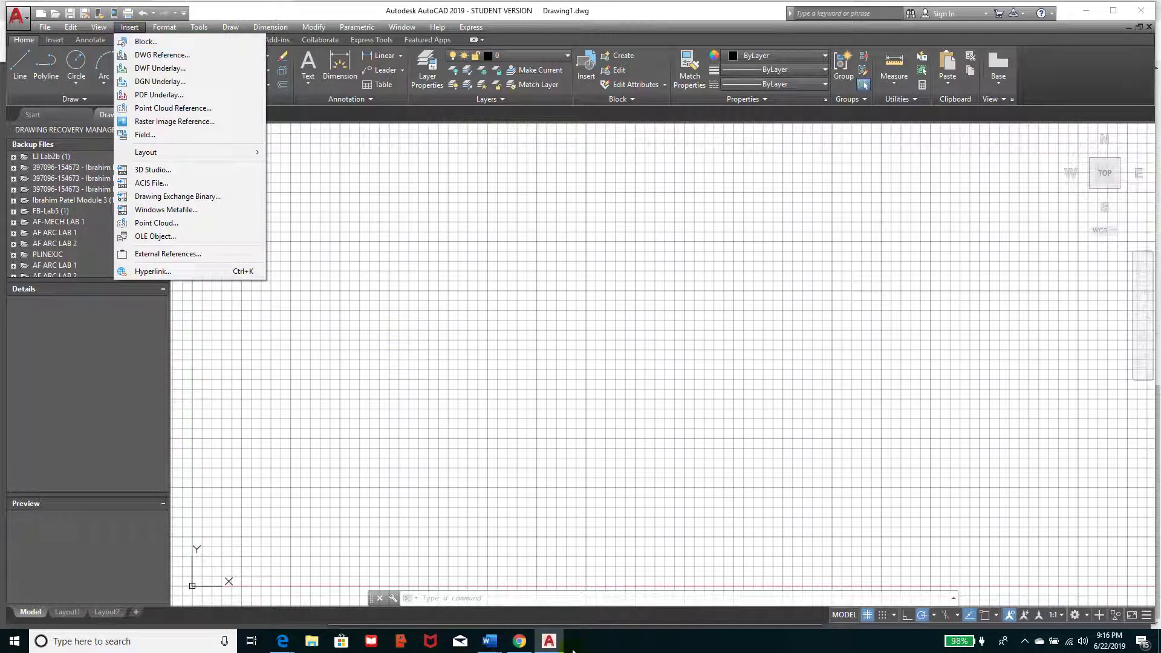
- Consult the Drawing Setup section of the exercise PDF in Chrome and set the AutoCAD drawing's length units to Decimal
click(515, 644)
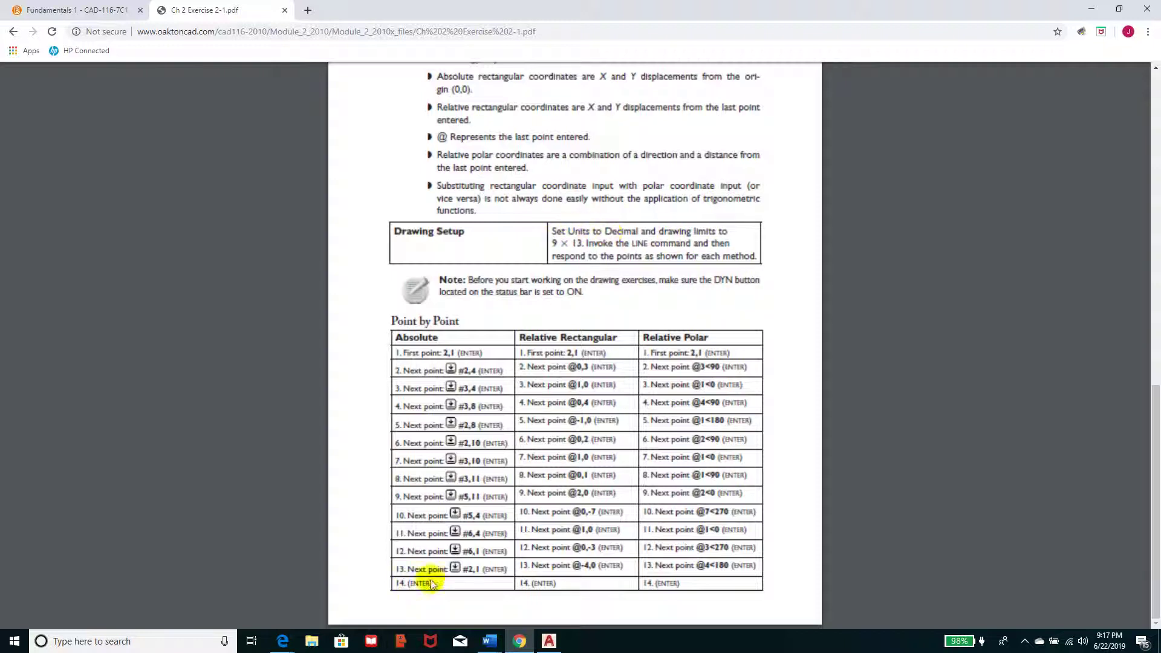
click(549, 643)
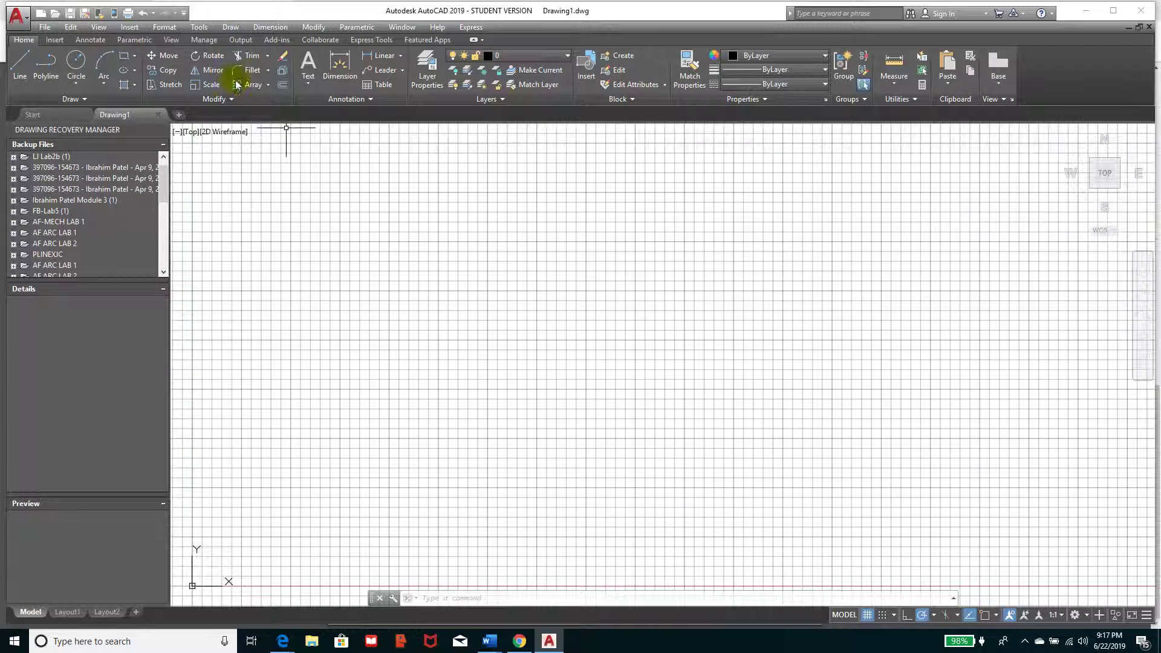
text(units)
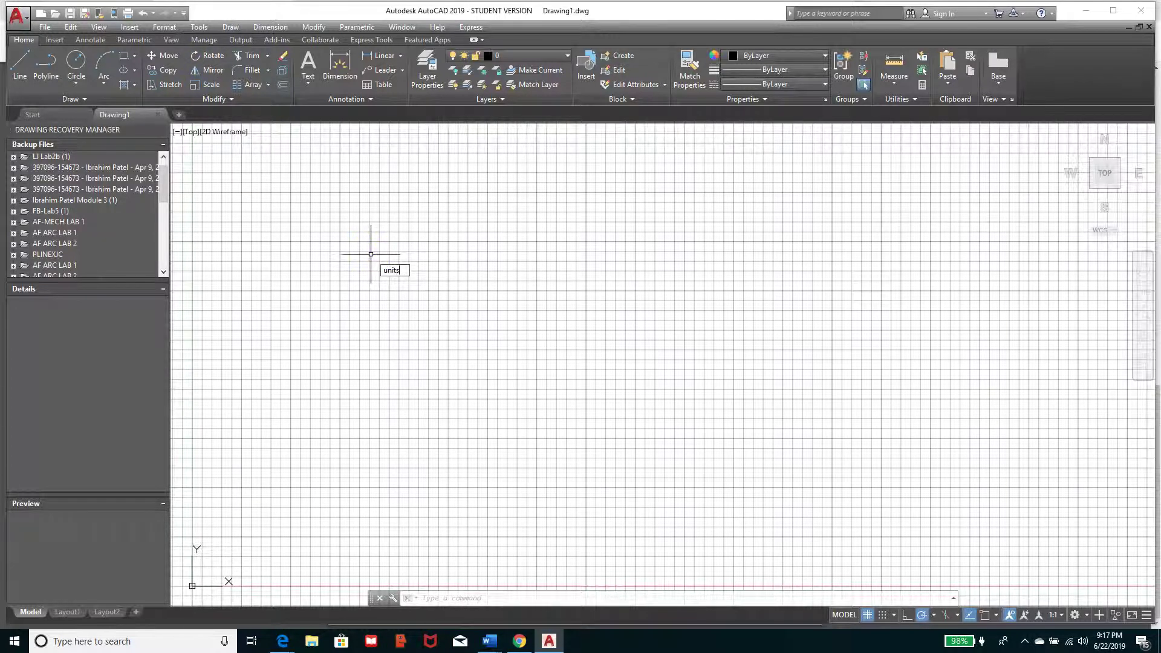
key(Return)
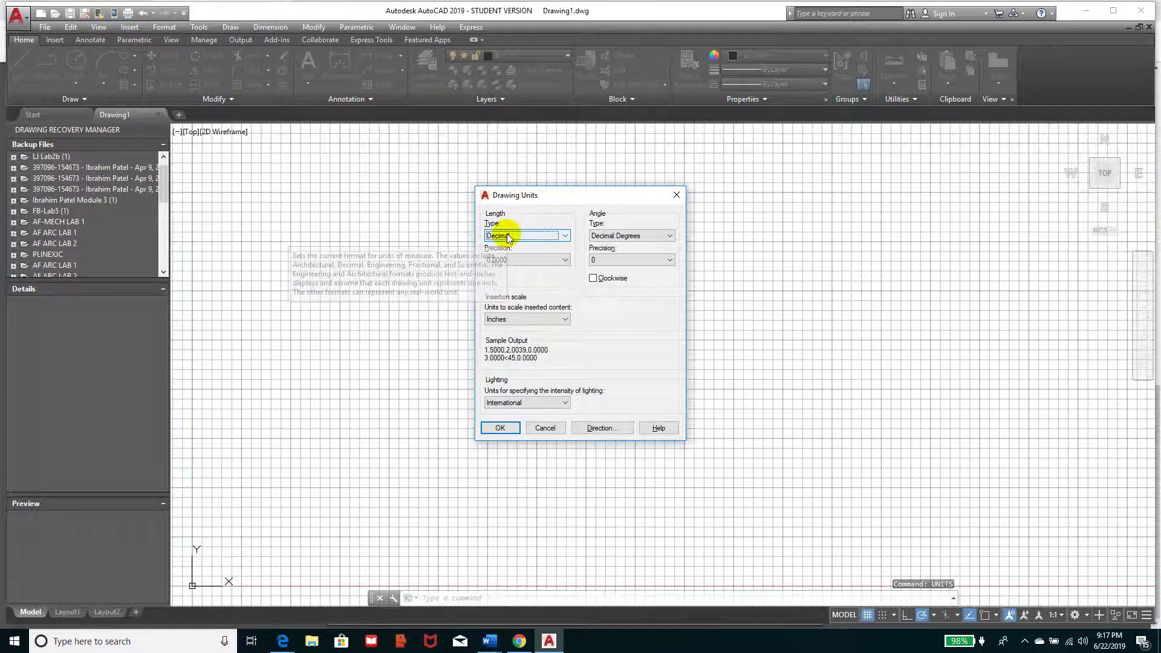
click(565, 237)
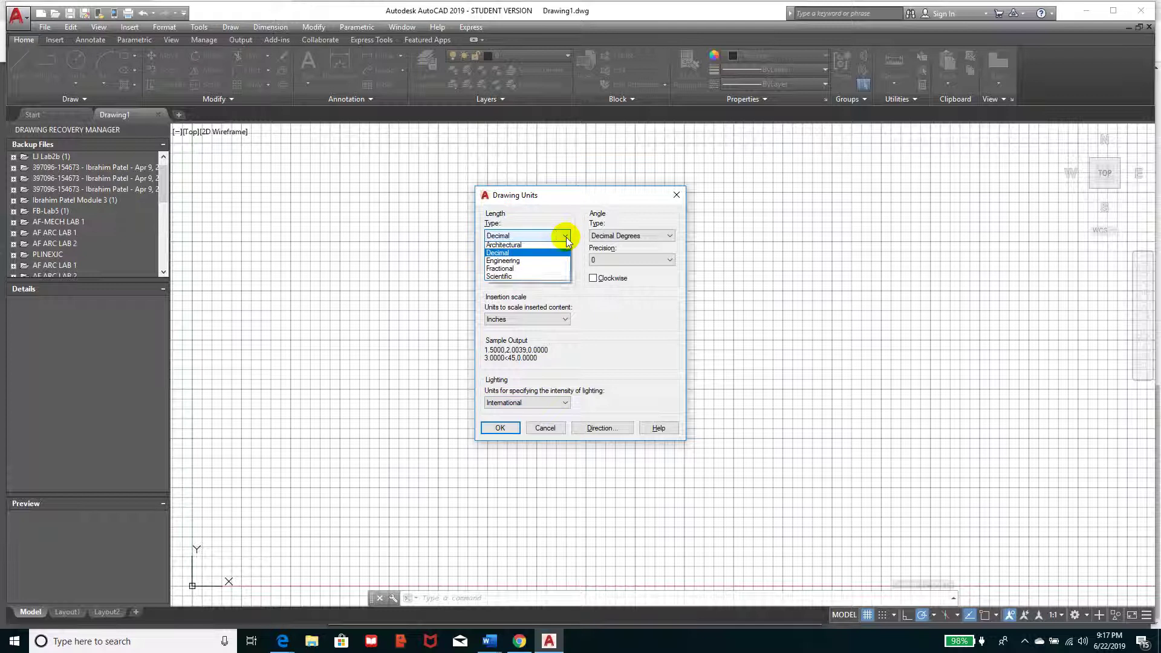
click(542, 257)
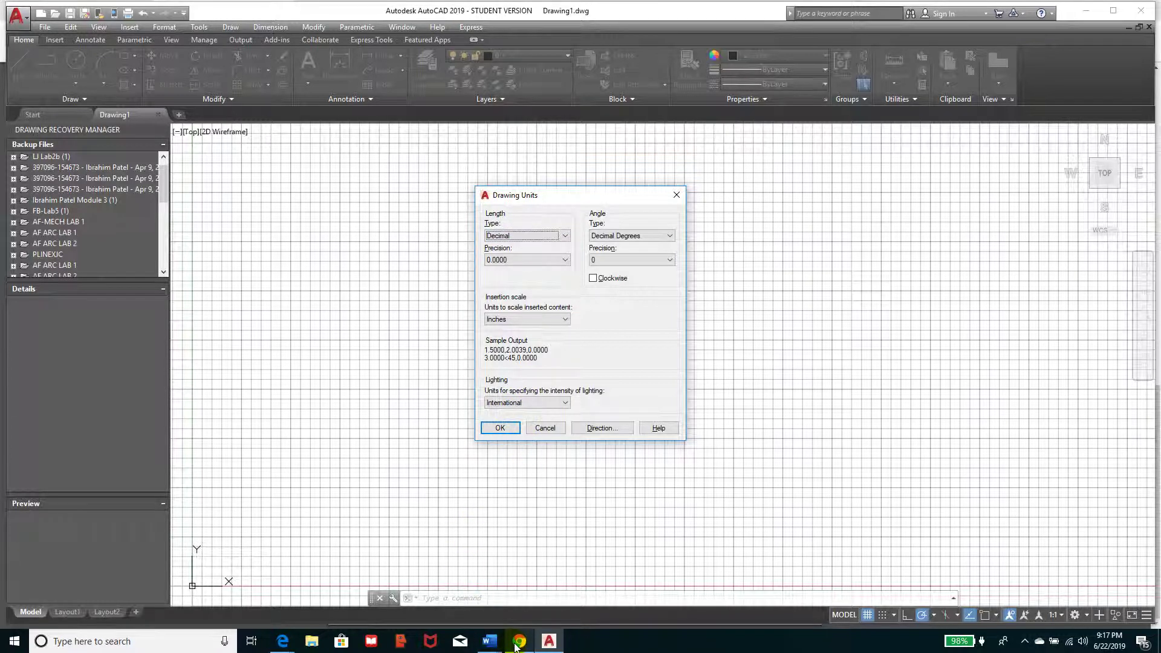
mouse_move(517, 642)
click(515, 604)
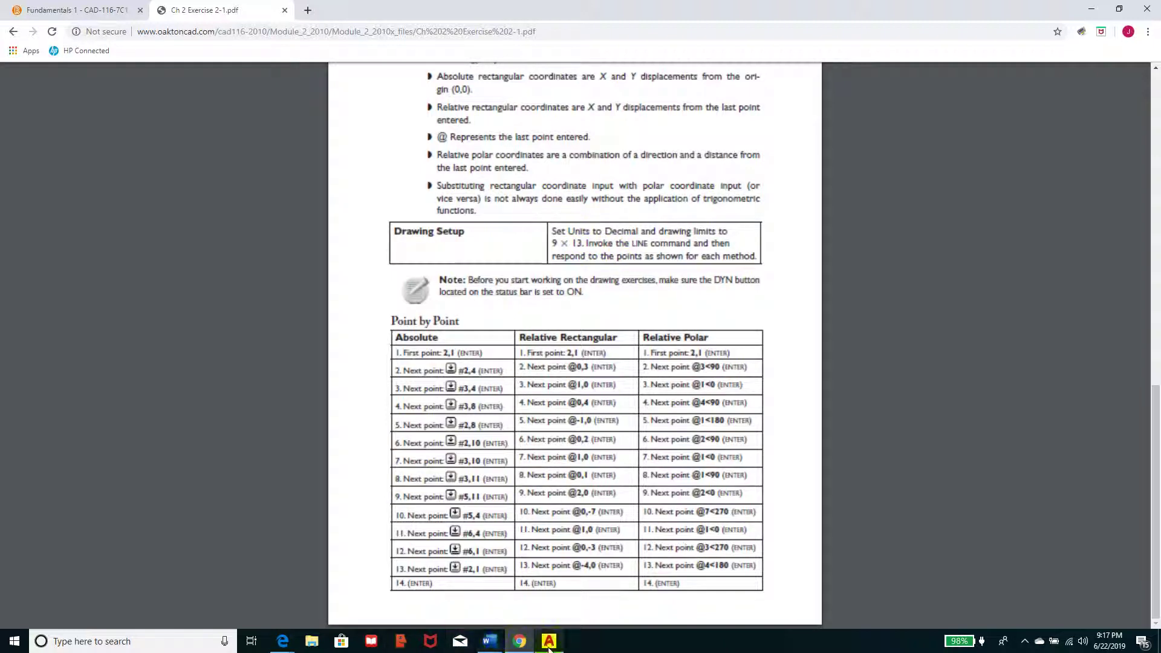
mouse_move(550, 649)
click(543, 611)
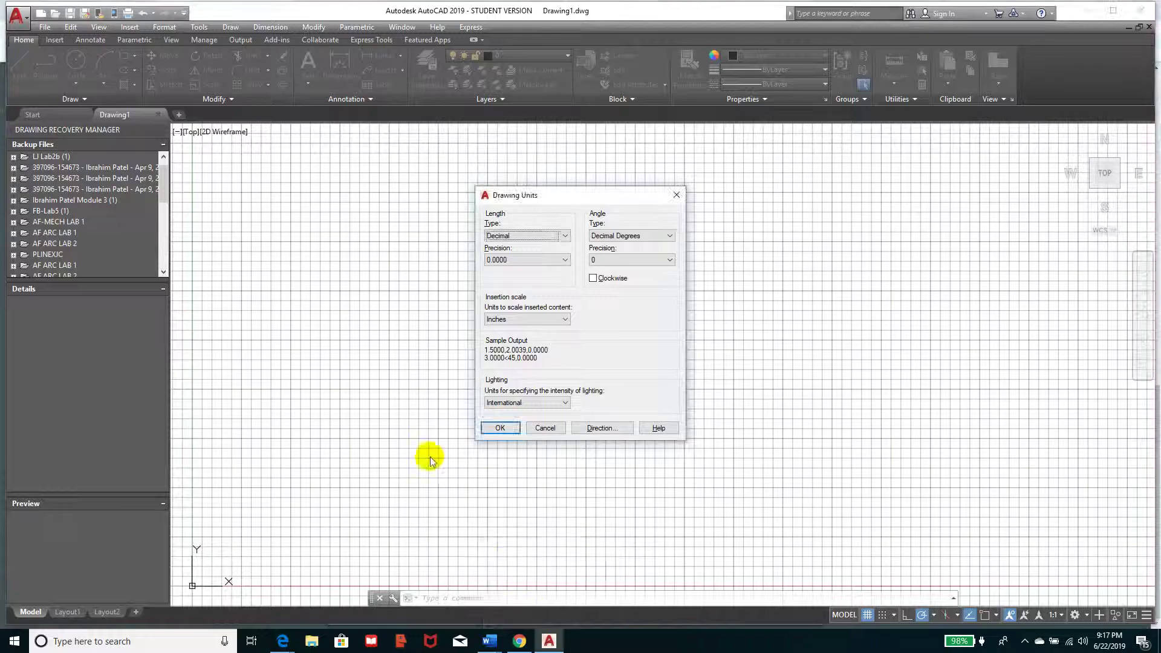
click(500, 428)
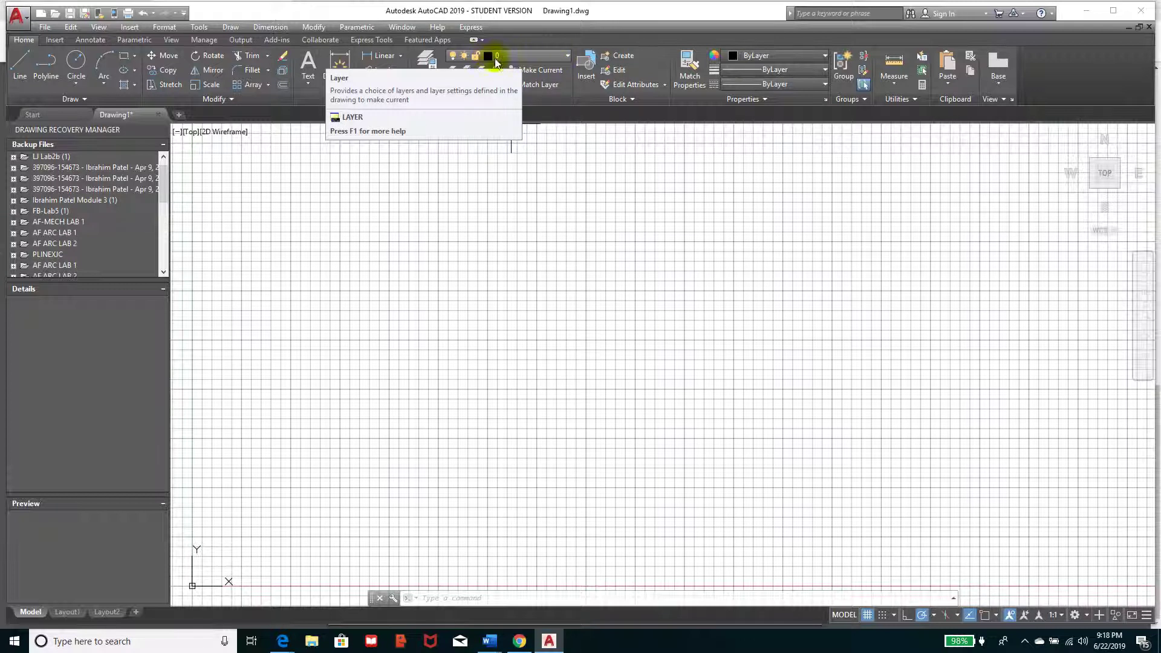
- Set layer 0's color to blue (index color 5)
click(488, 56)
click(494, 70)
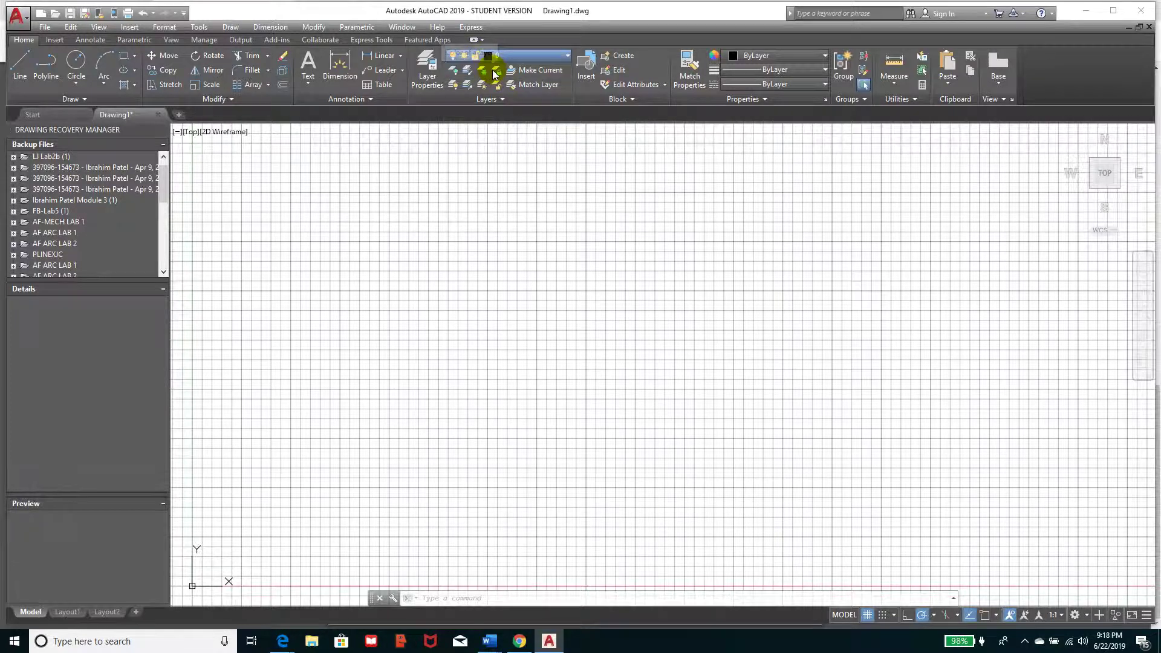
click(530, 349)
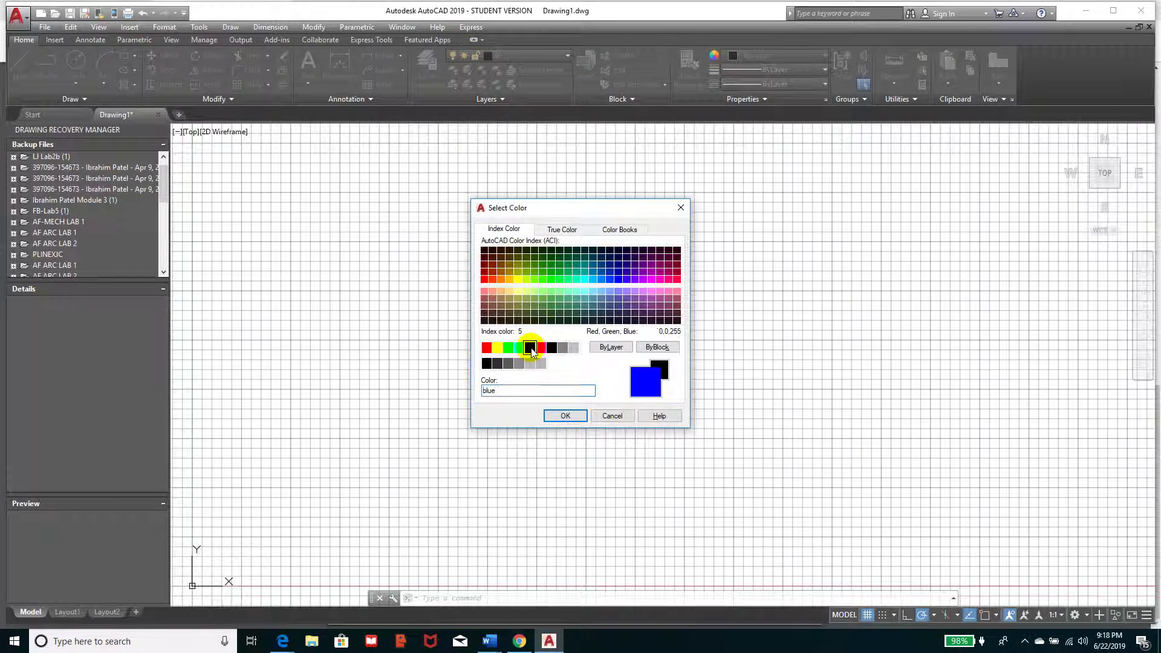
click(557, 417)
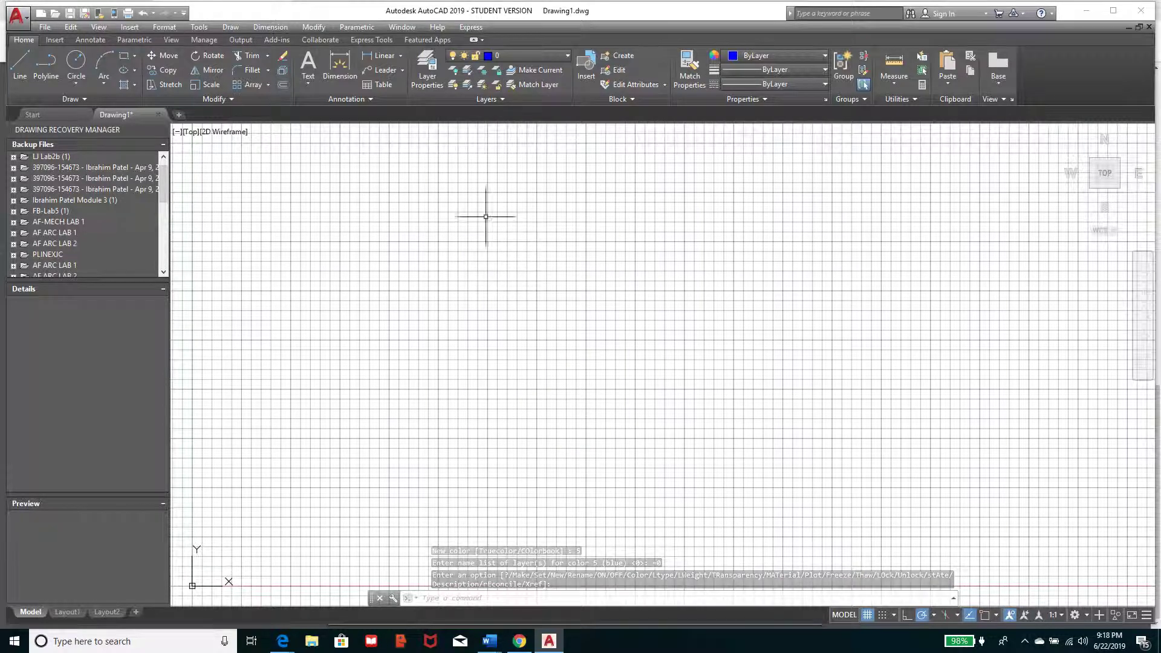
- Open the layer properties and widen the palette and its columns so the On, Freeze, Lock, Plot and Lineweight headings are readable
click(424, 63)
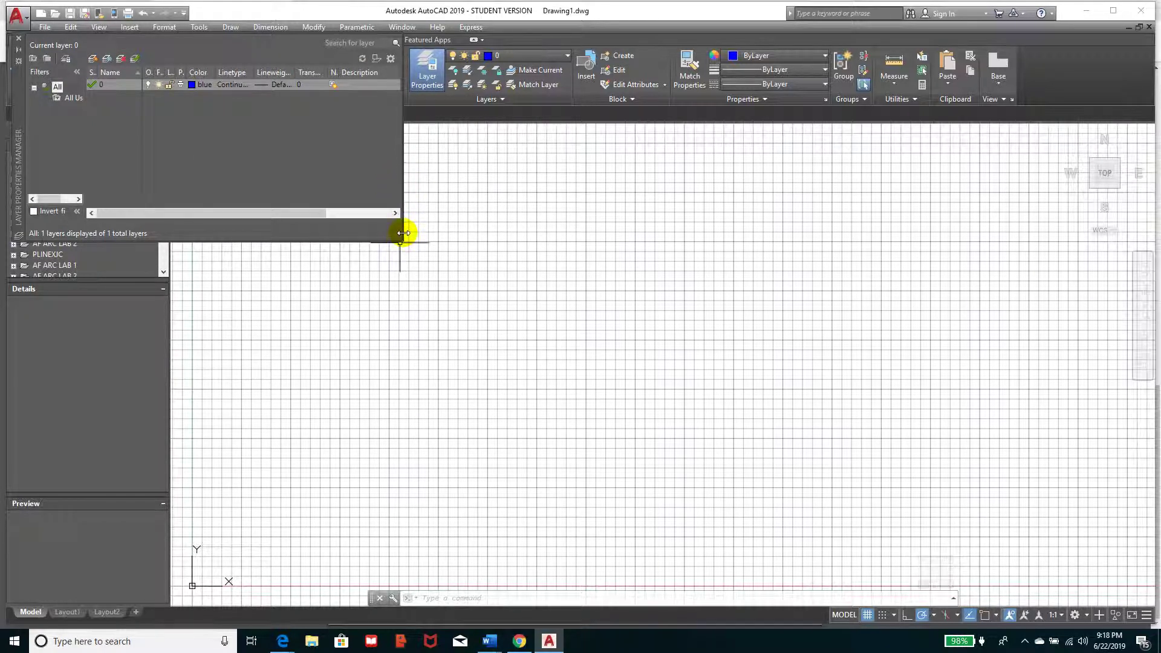
drag(403, 233, 596, 212)
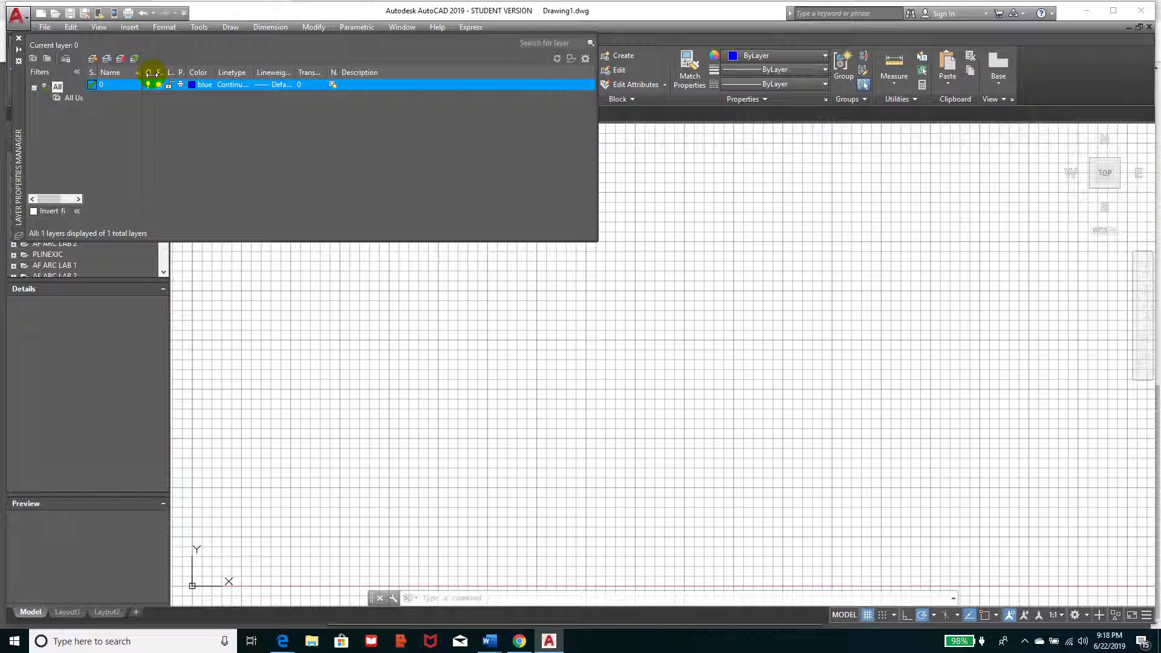
drag(151, 75, 193, 73)
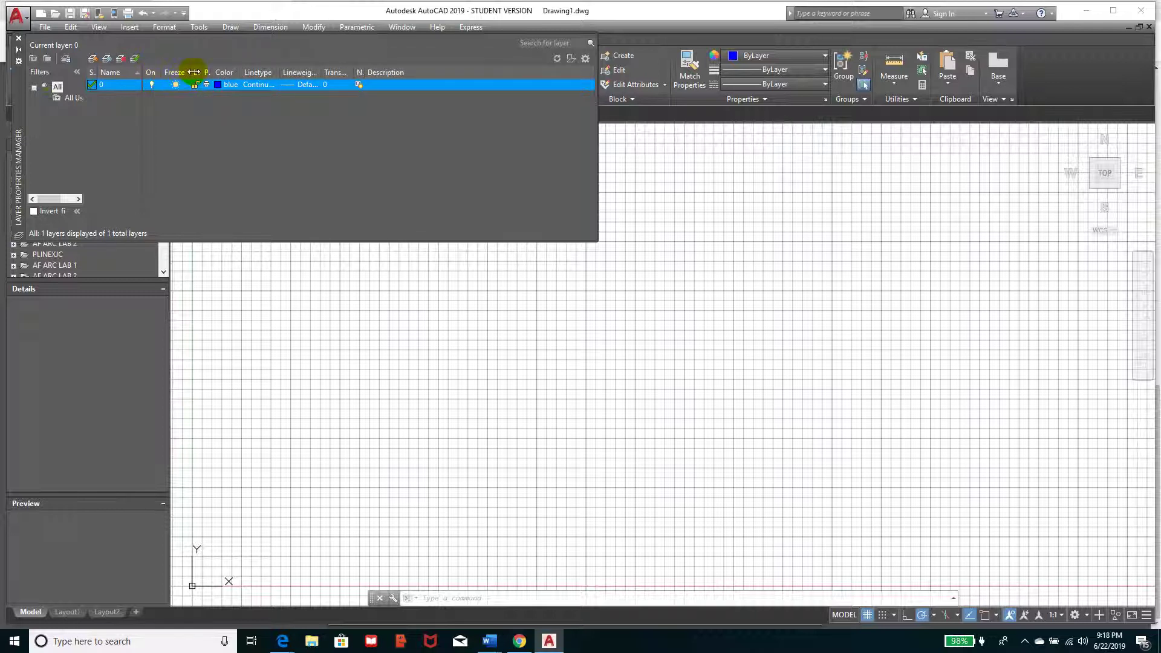
drag(203, 73, 212, 74)
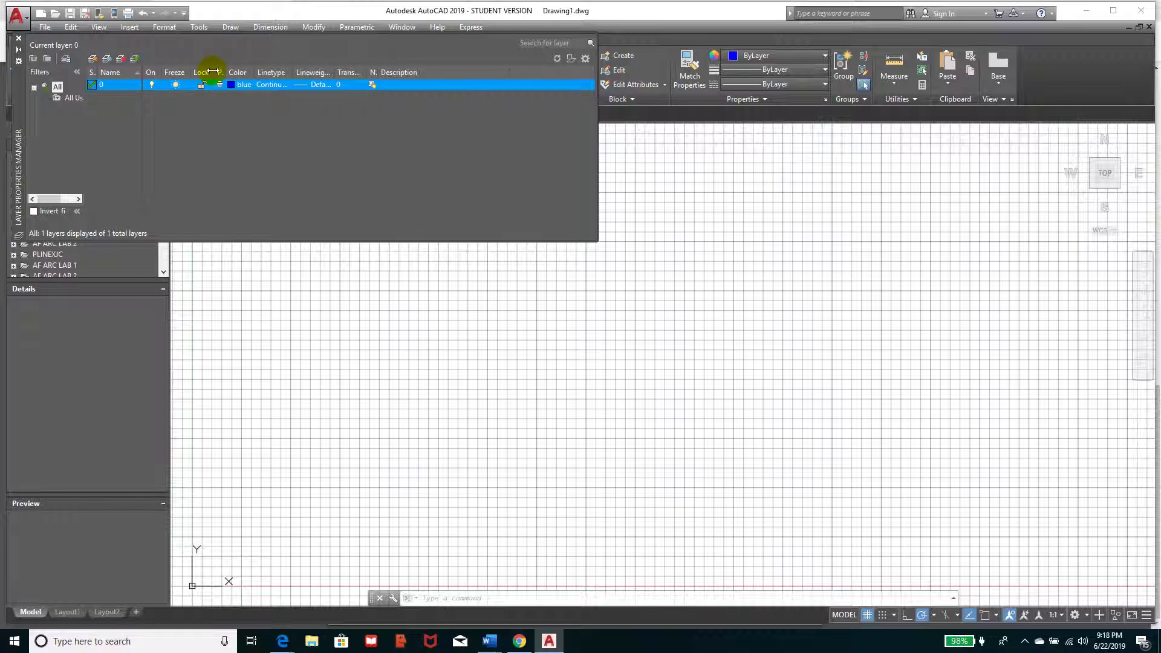
drag(225, 72, 236, 73)
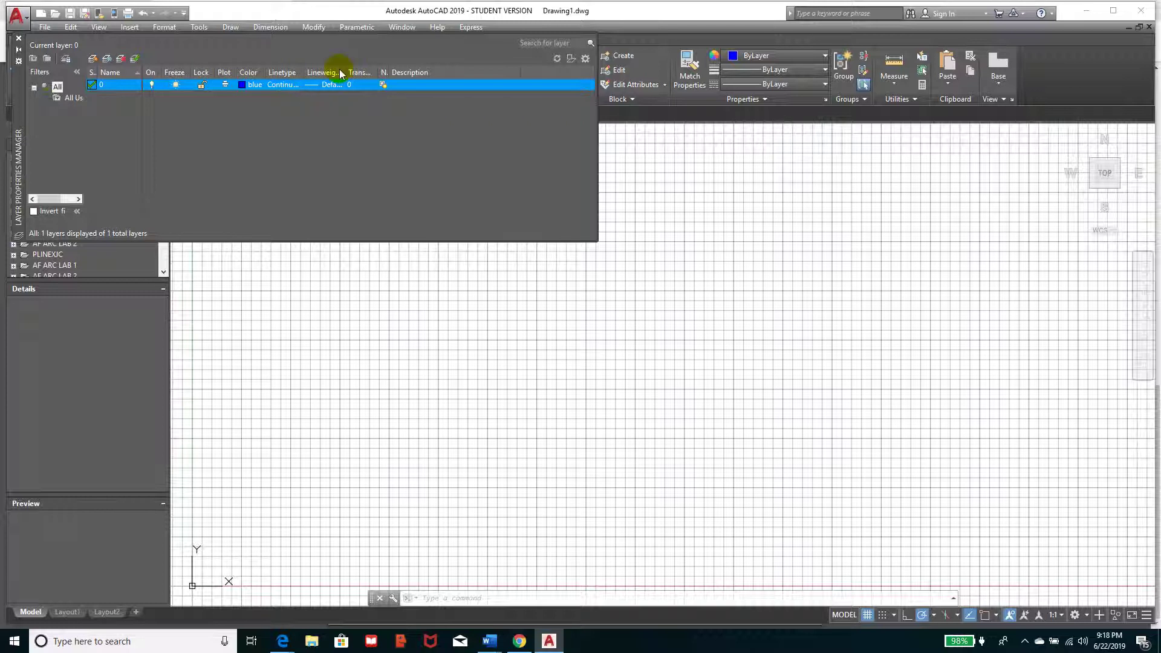
drag(344, 71, 349, 71)
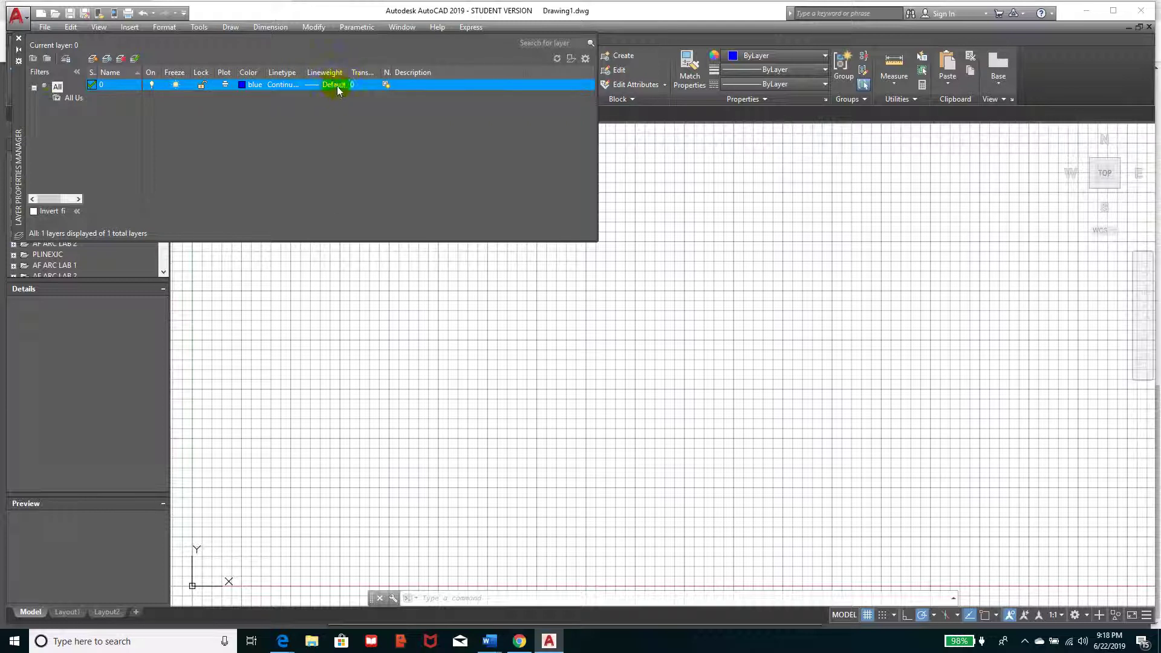
- Set layer 0's lineweight to 0.60 mm and close the layer properties
click(329, 84)
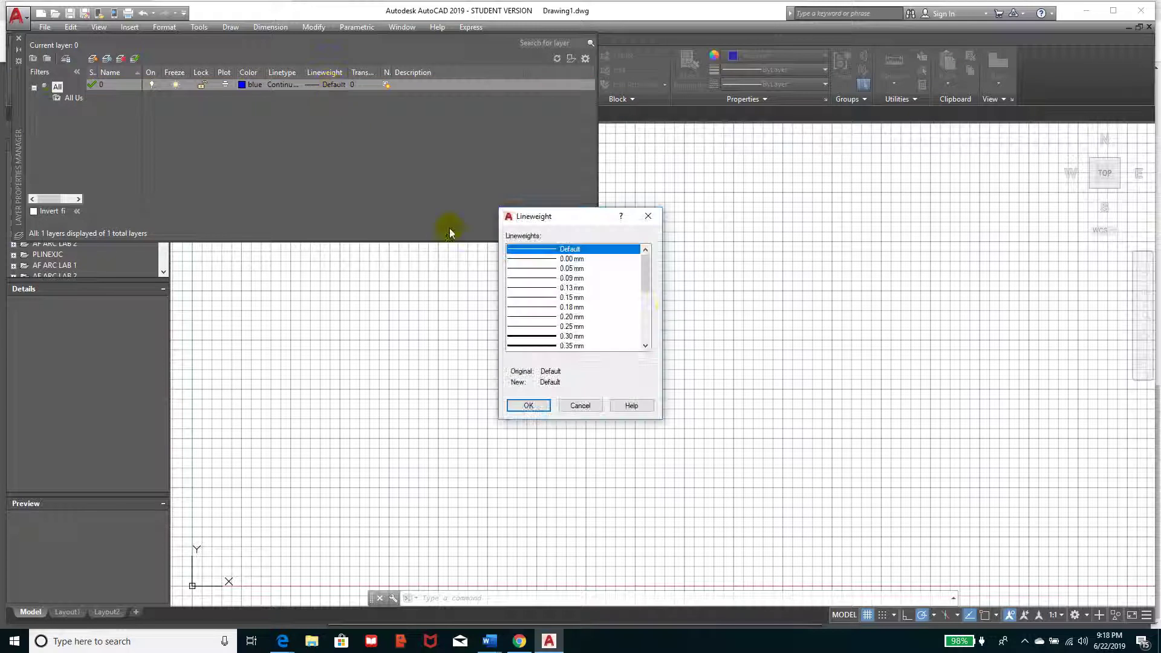
drag(648, 267, 651, 292)
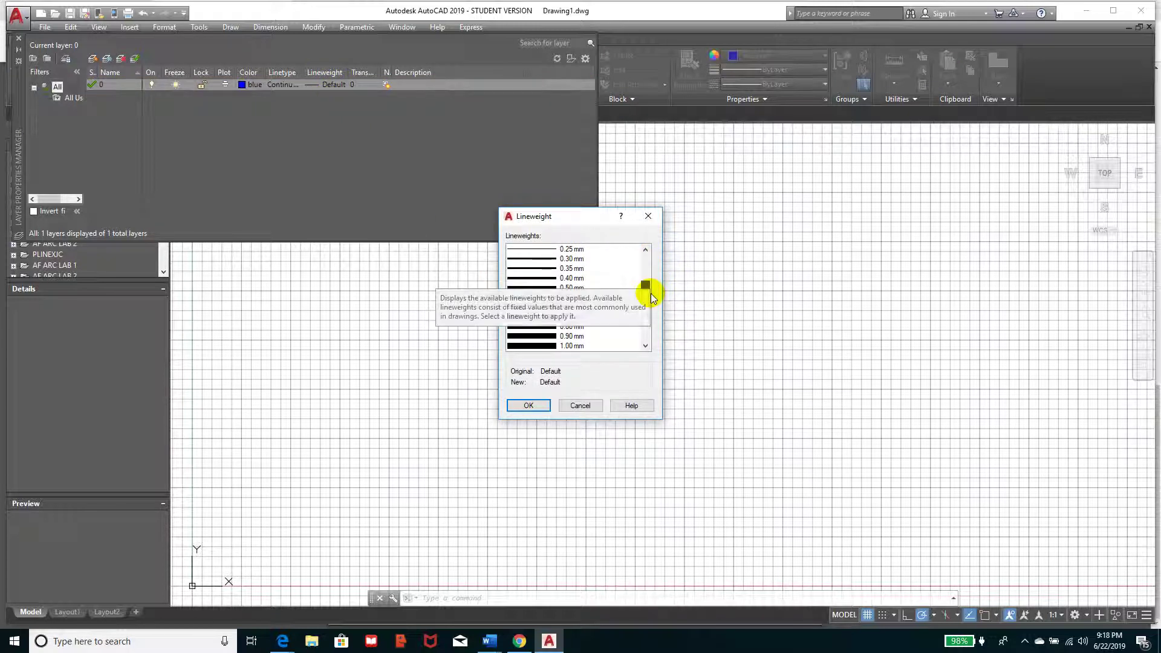
click(528, 307)
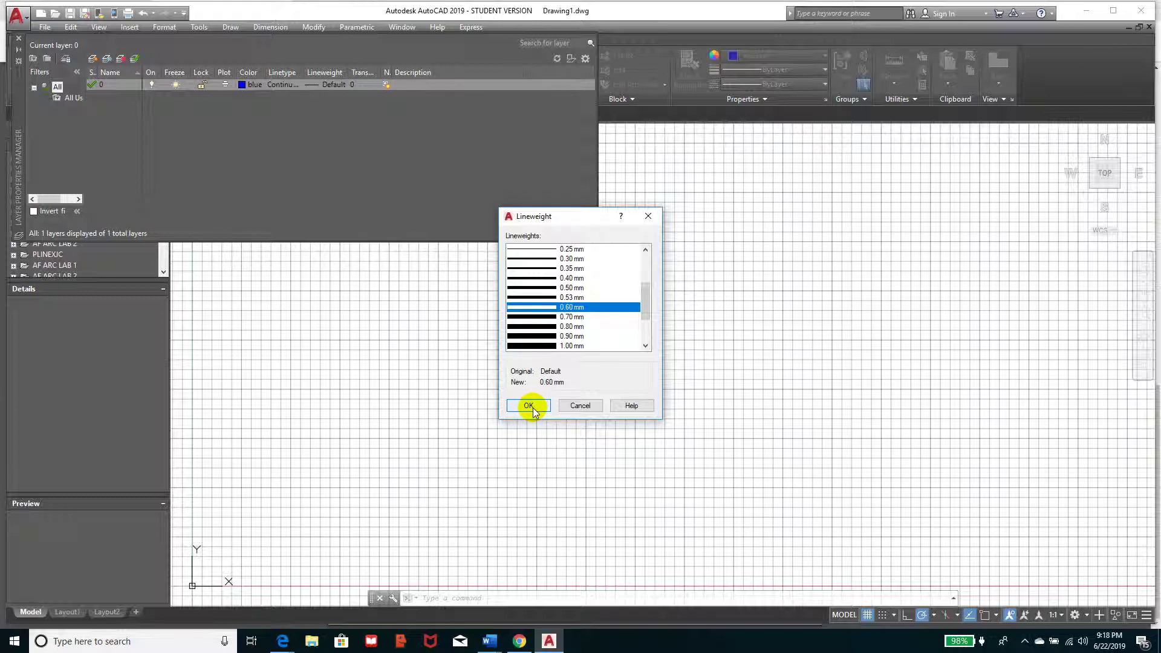
click(528, 406)
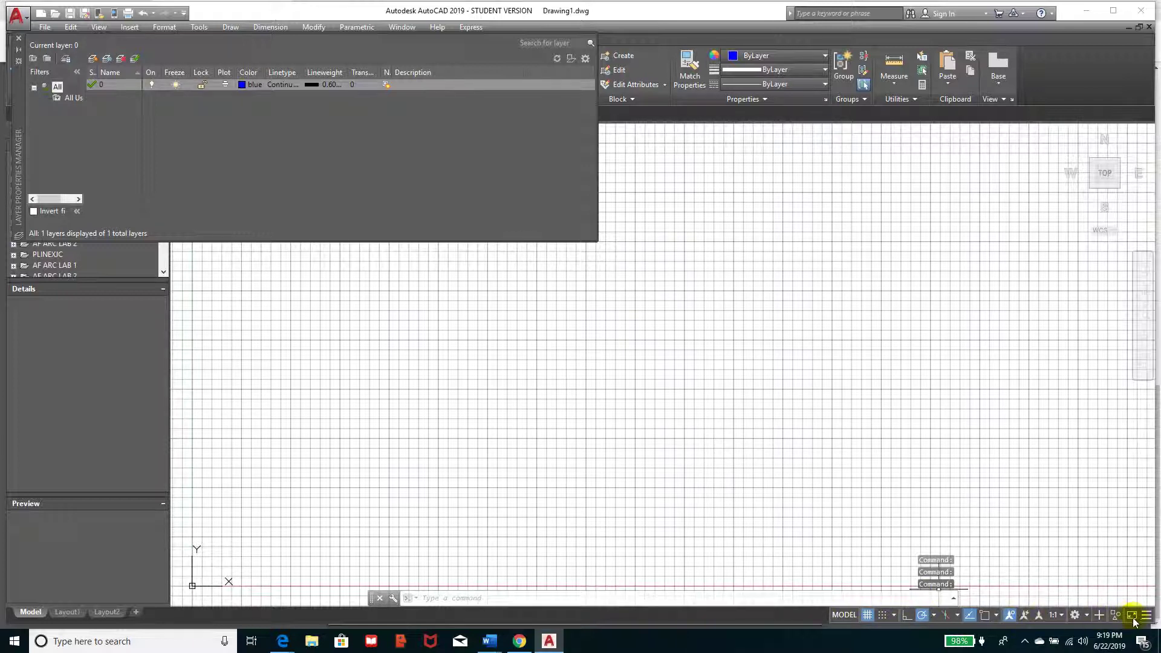
click(19, 38)
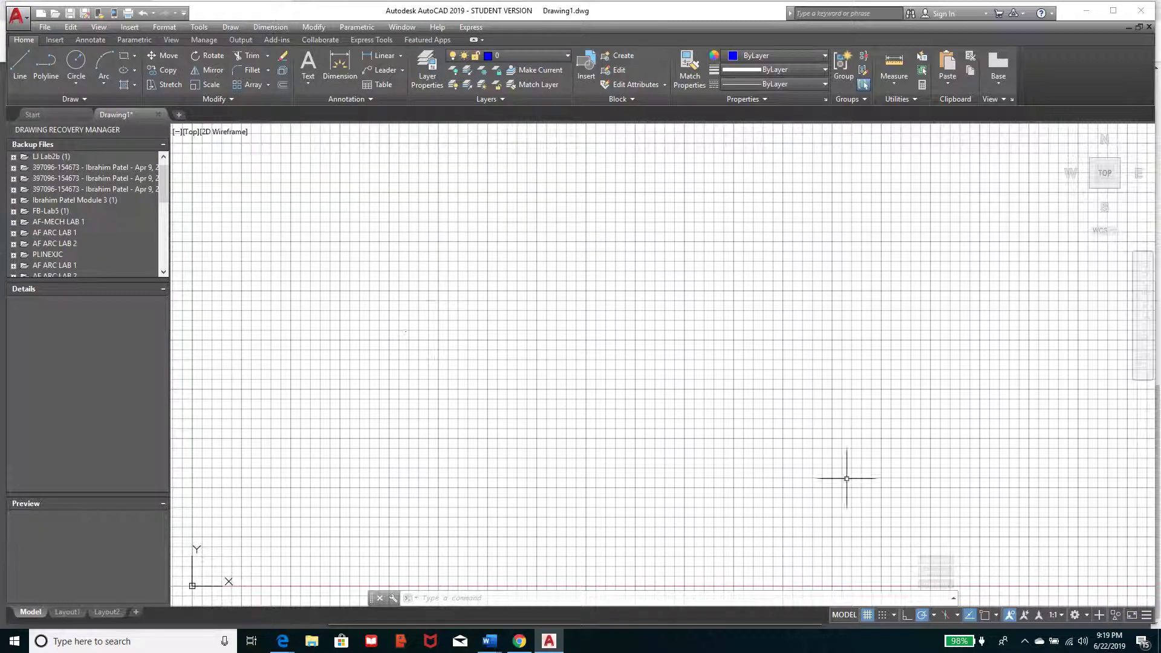
- Draw two connected freehand test lines, one nearly horizontal and one running down from its end
click(20, 71)
click(394, 294)
click(650, 283)
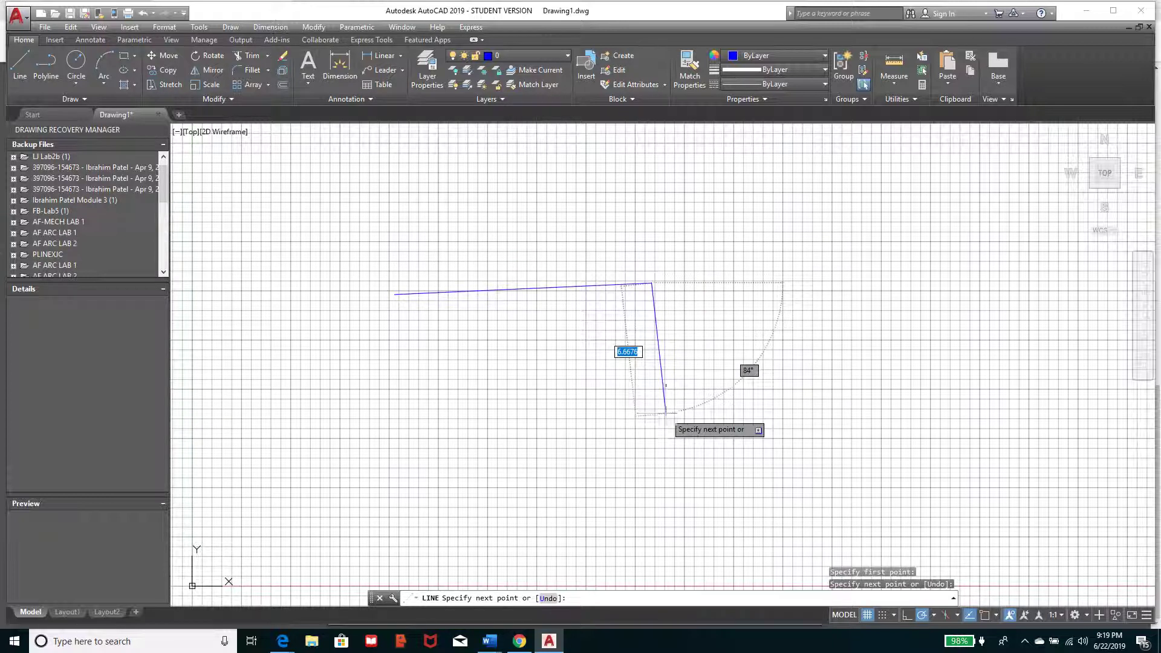
click(665, 413)
key(Escape)
scroll(614, 314, up, 5)
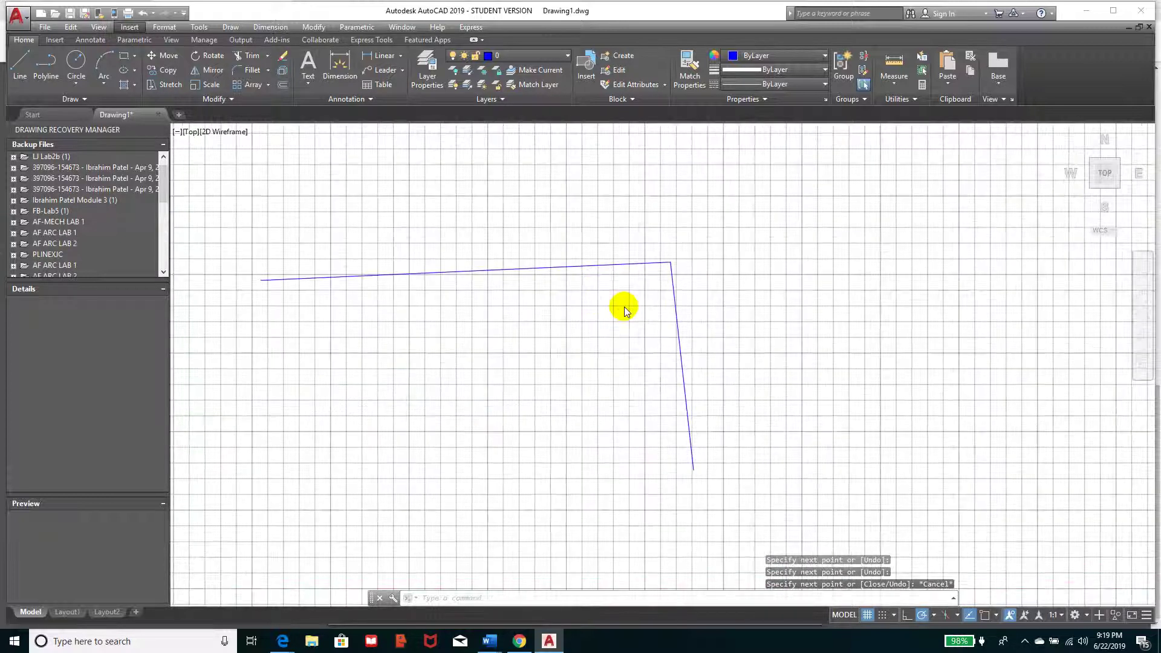
scroll(626, 302, down, 2)
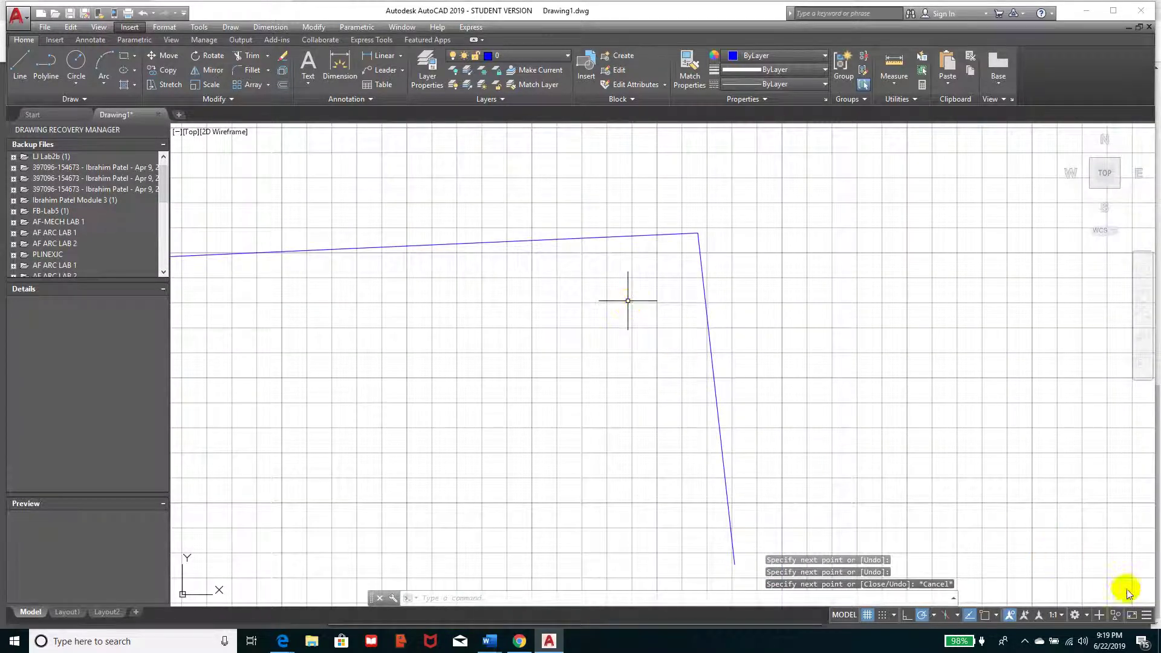
- Add the LineWeight toggle to the status bar and turn on lineweight display
click(1147, 618)
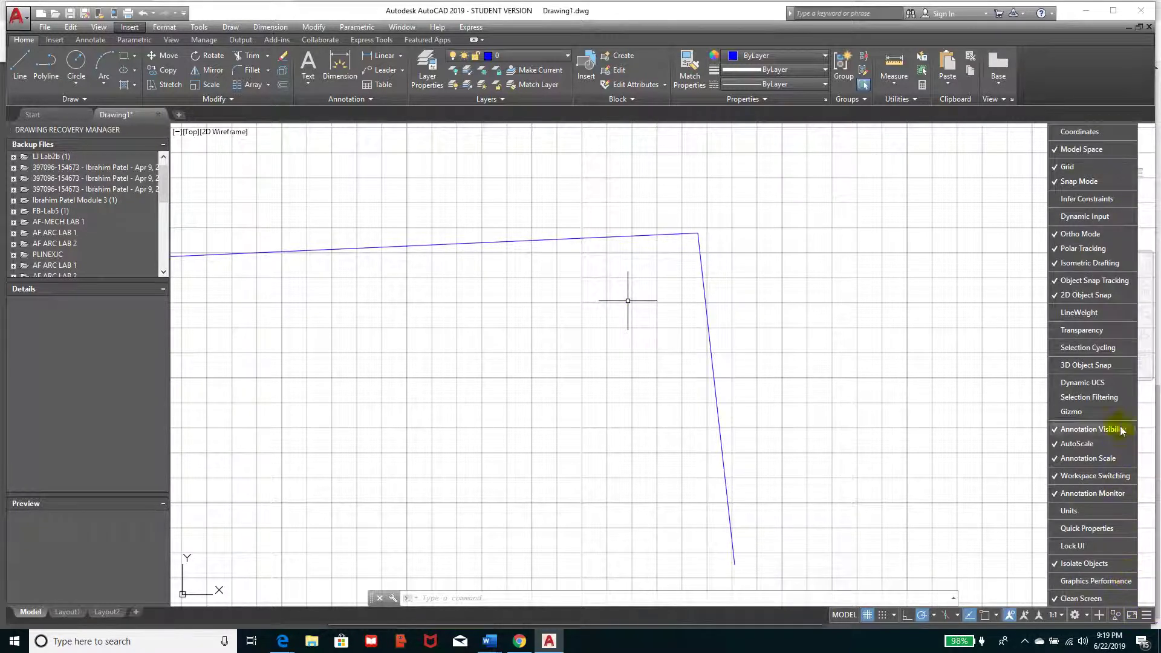
click(1084, 315)
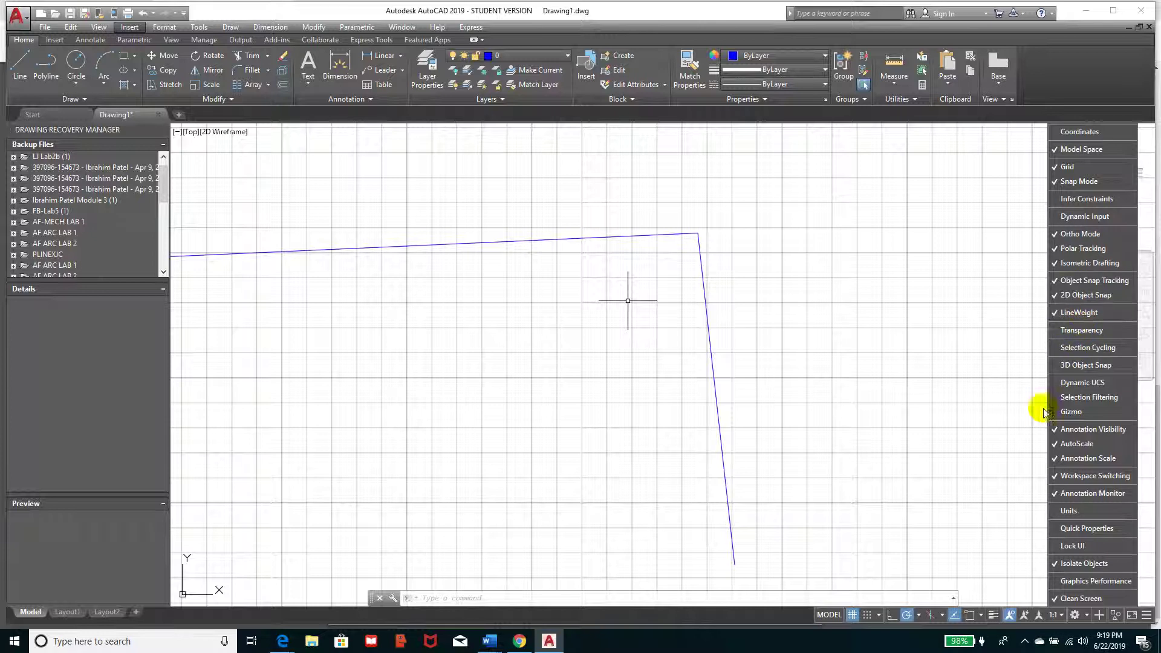
click(994, 616)
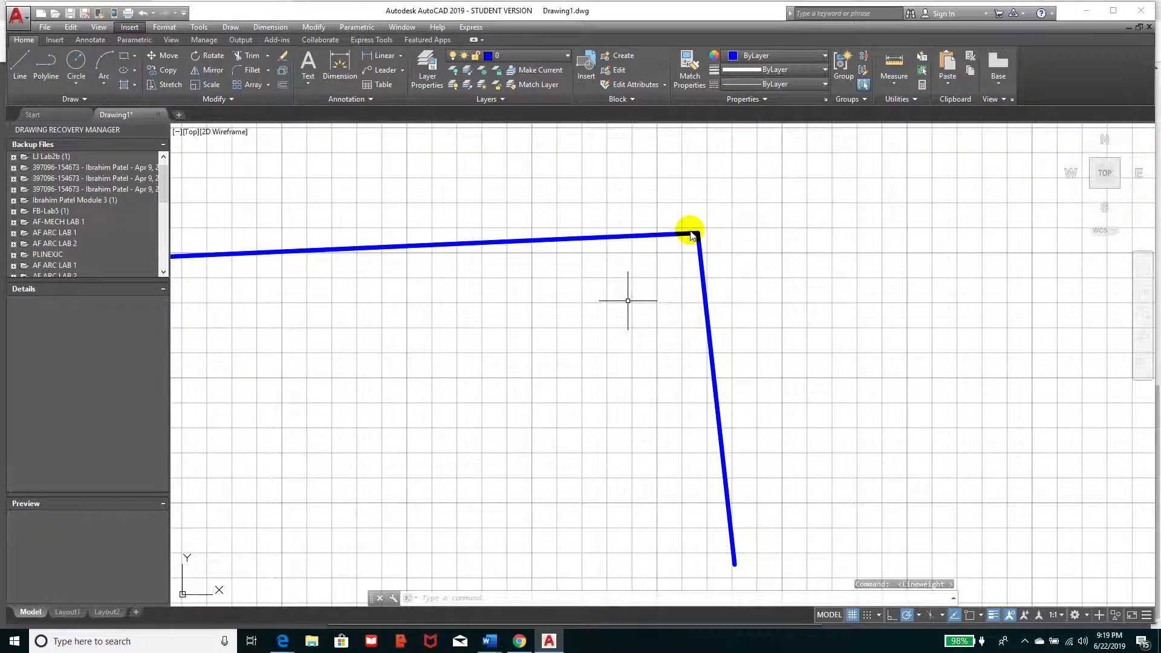
- Erase both test lines from the drawing
click(729, 210)
click(603, 296)
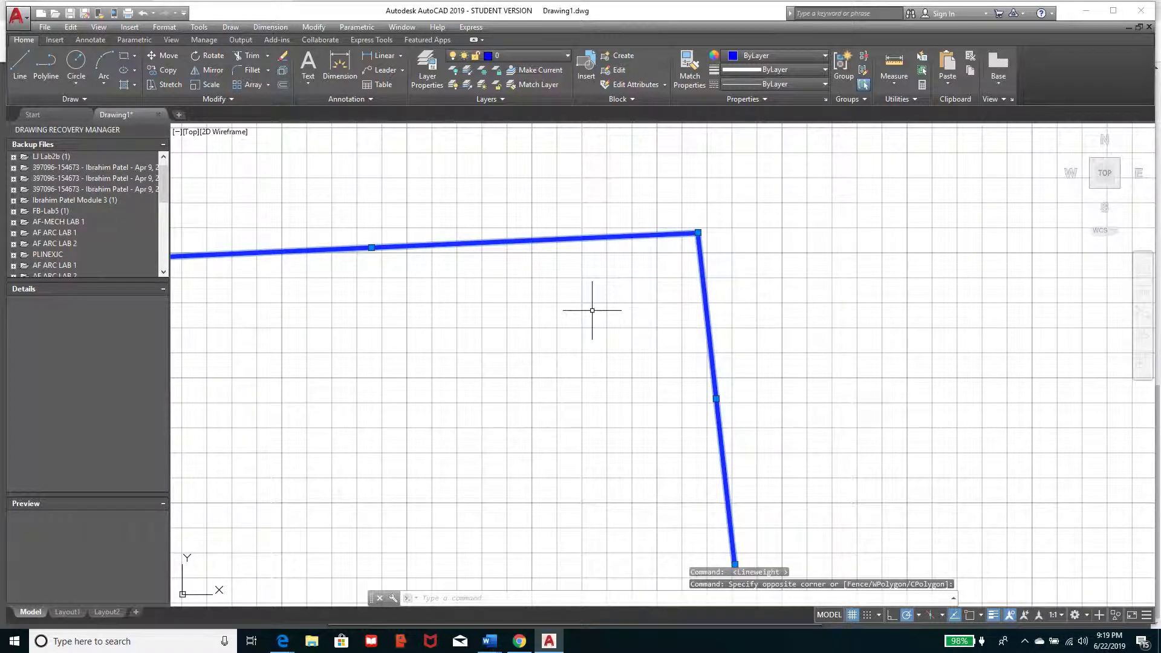
key(Delete)
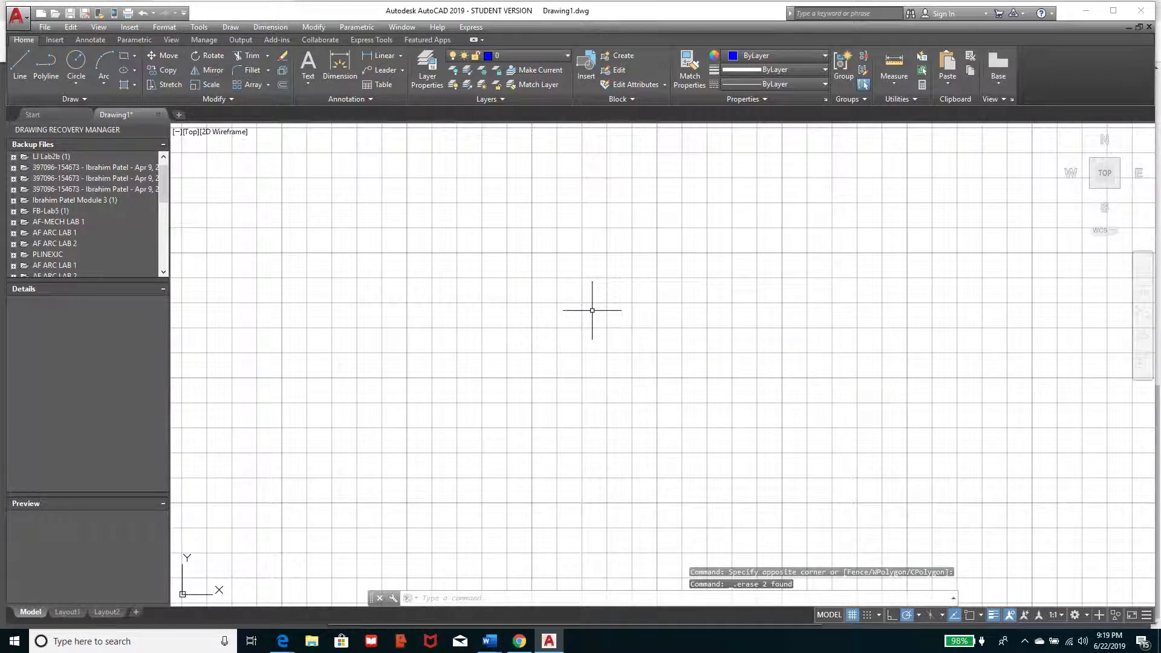
scroll(422, 358, down, 3)
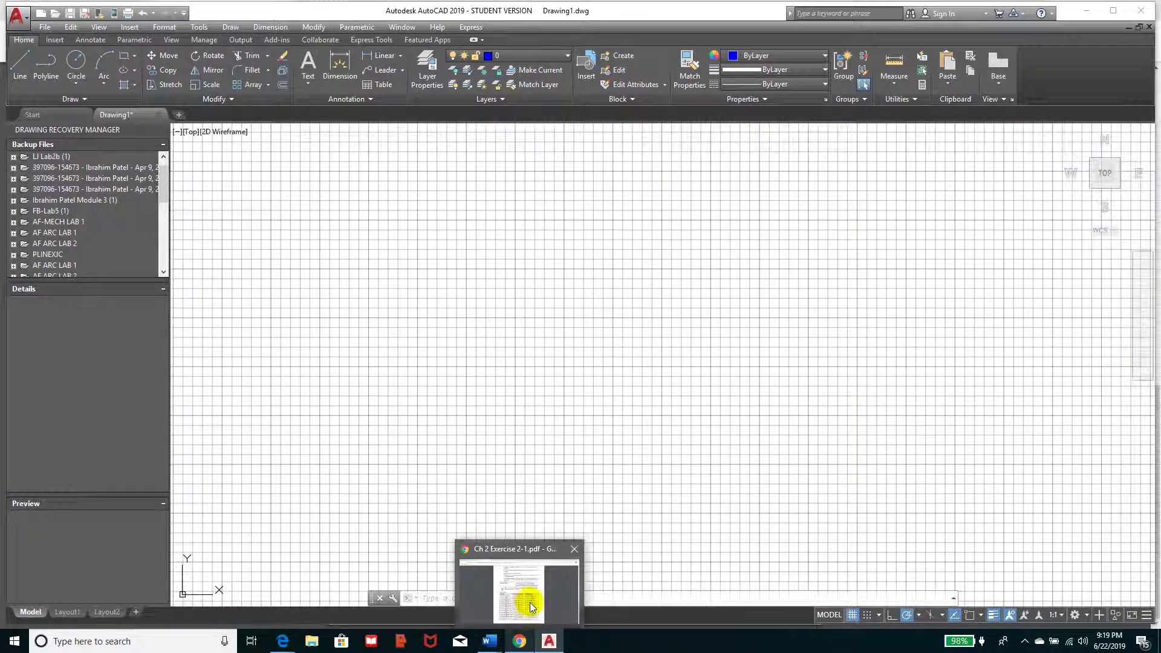
- Consult the Absolute coordinates in the exercise PDF in Chrome and start a line at point 2,1 in AutoCAD
click(526, 605)
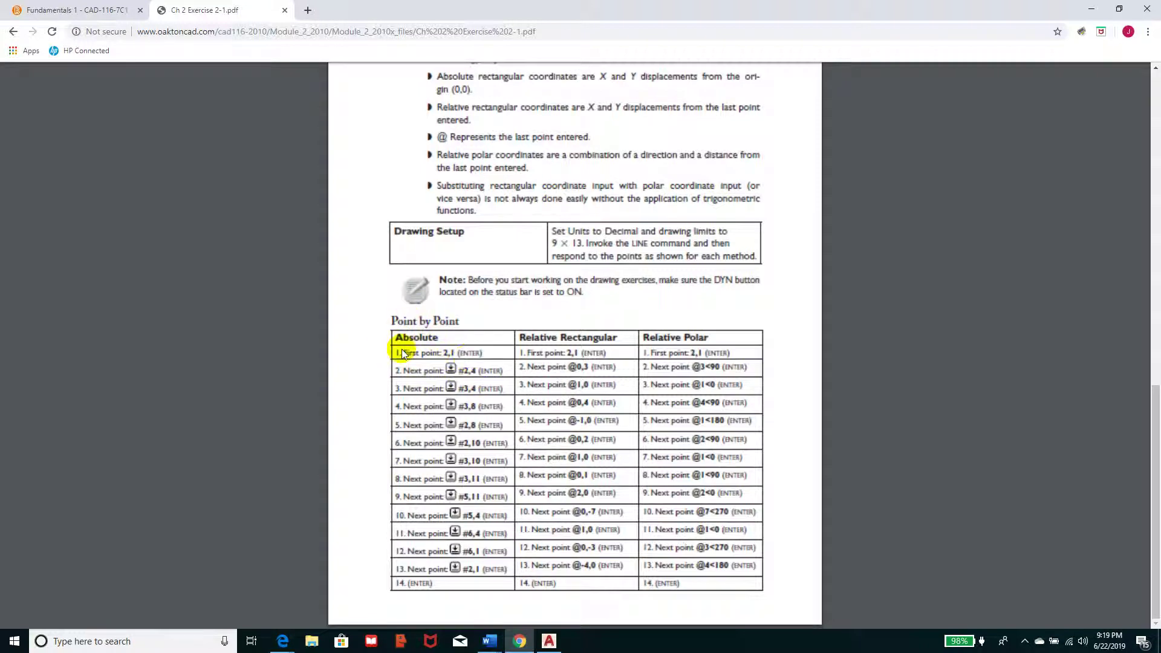
click(549, 641)
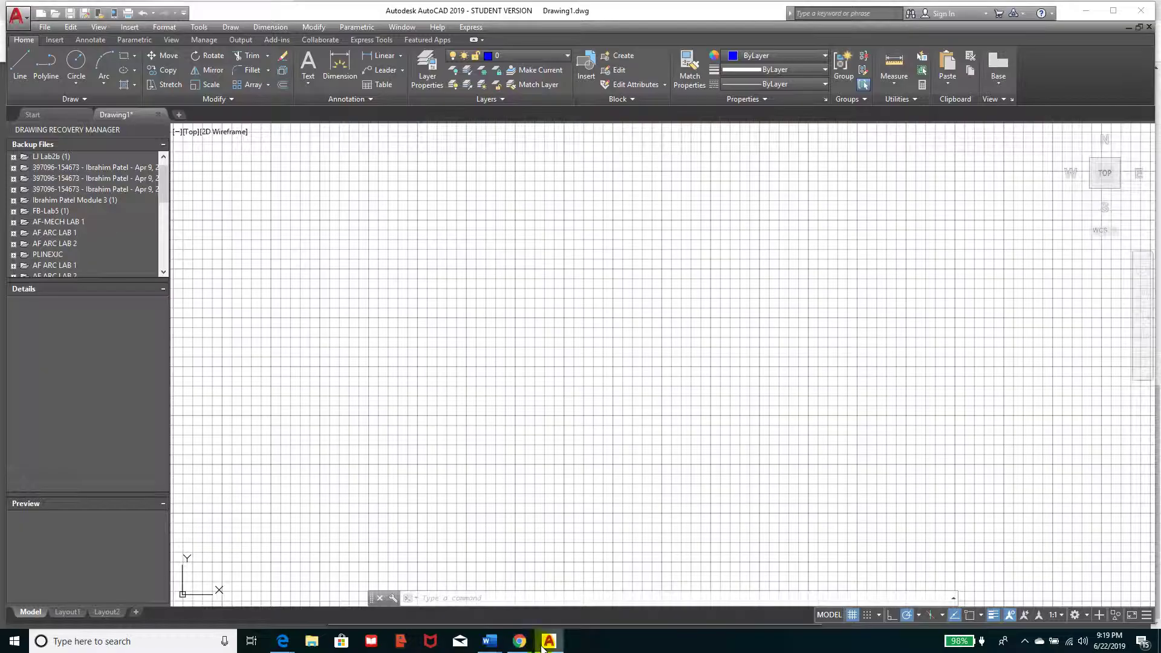
click(20, 64)
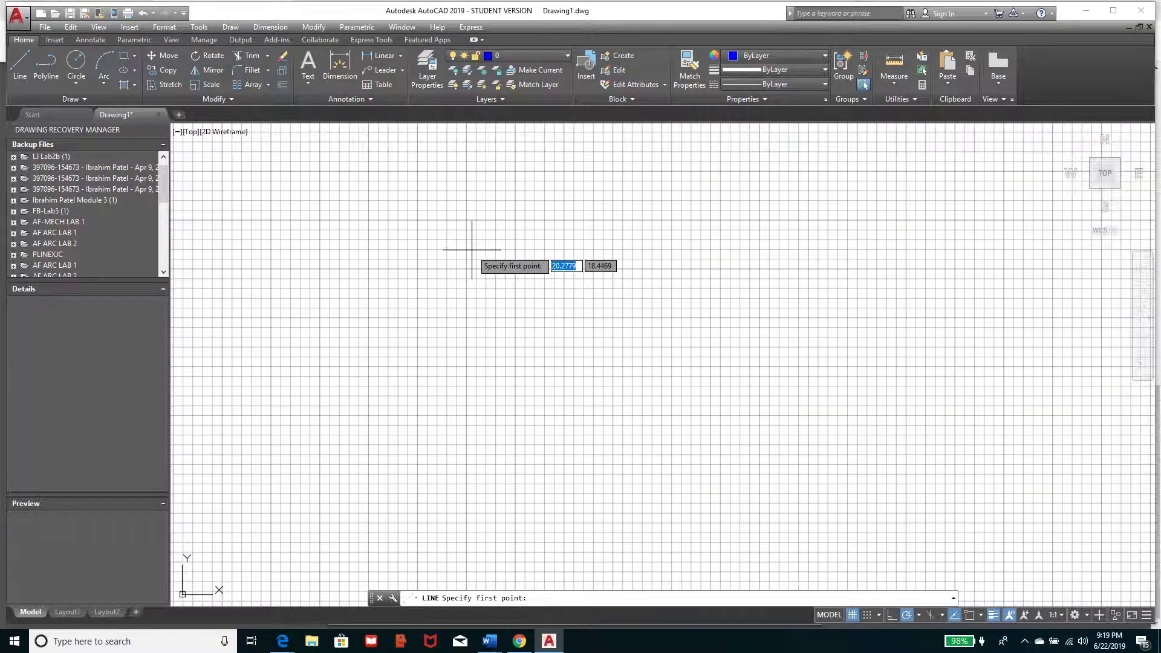
text(2)
key(Tab)
text(1)
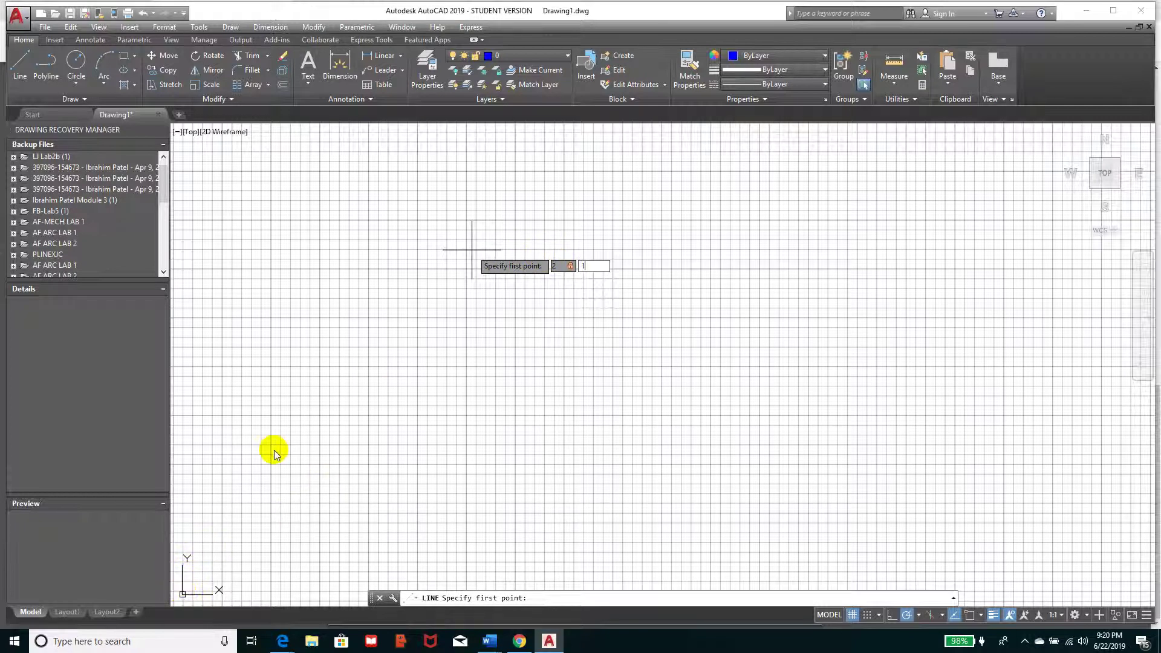
key(Return)
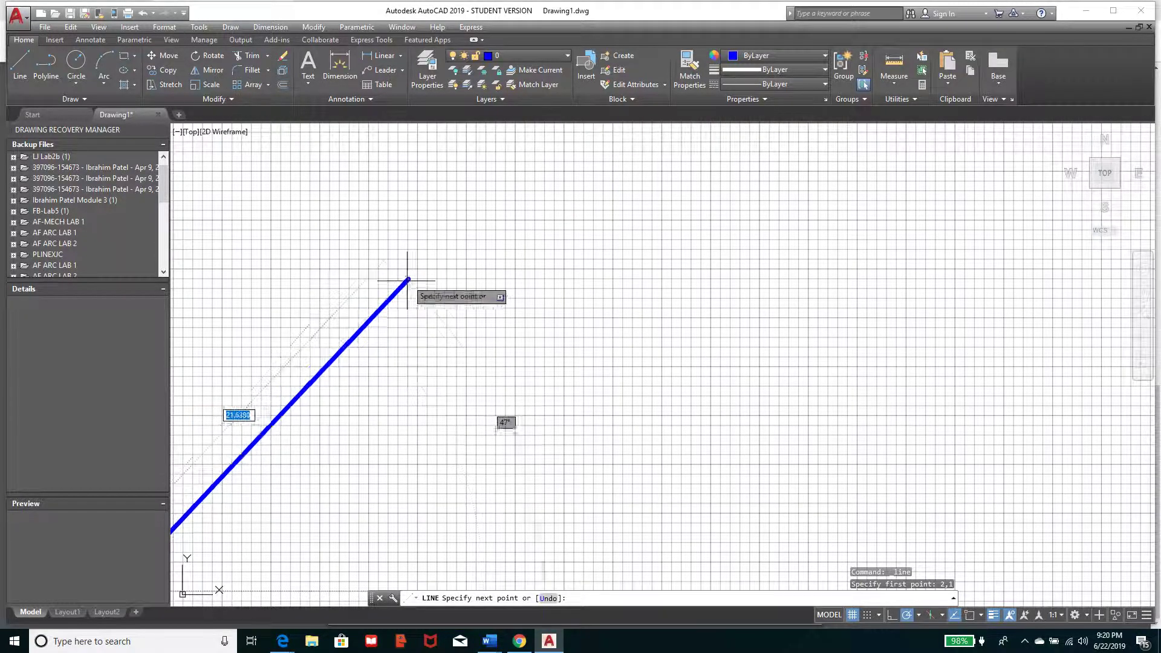
- Draw the line's first segment to the absolute point #2,4 and end the Line command
middle_drag(391, 296, 709, 206)
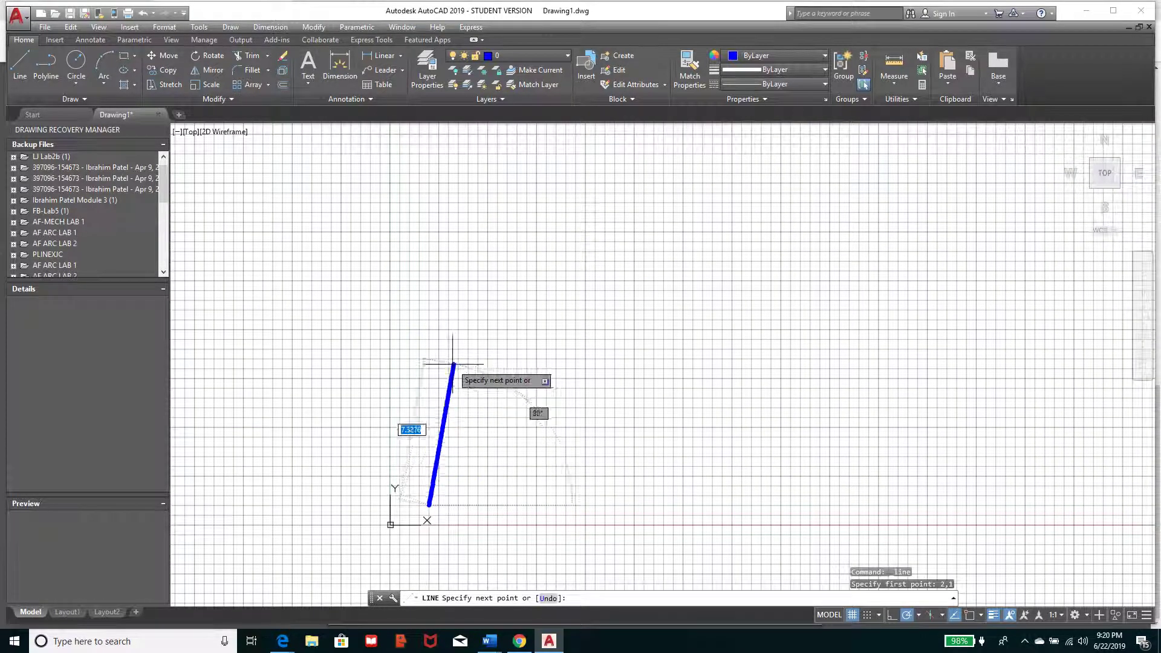
mouse_move(457, 435)
middle_down()
mouse_move(457, 362)
mouse_move(440, 327)
middle_up()
scroll(440, 327, up, 2)
scroll(432, 330, up, 2)
scroll(429, 330, down, 2)
middle_drag(430, 331, 444, 401)
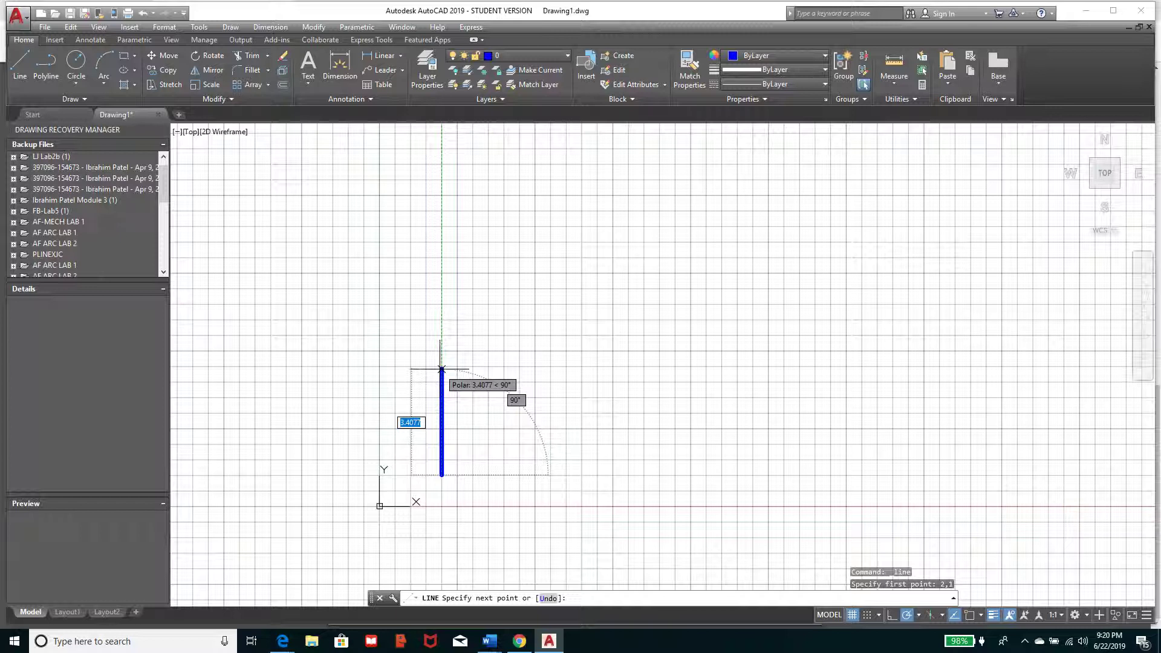
key(F8)
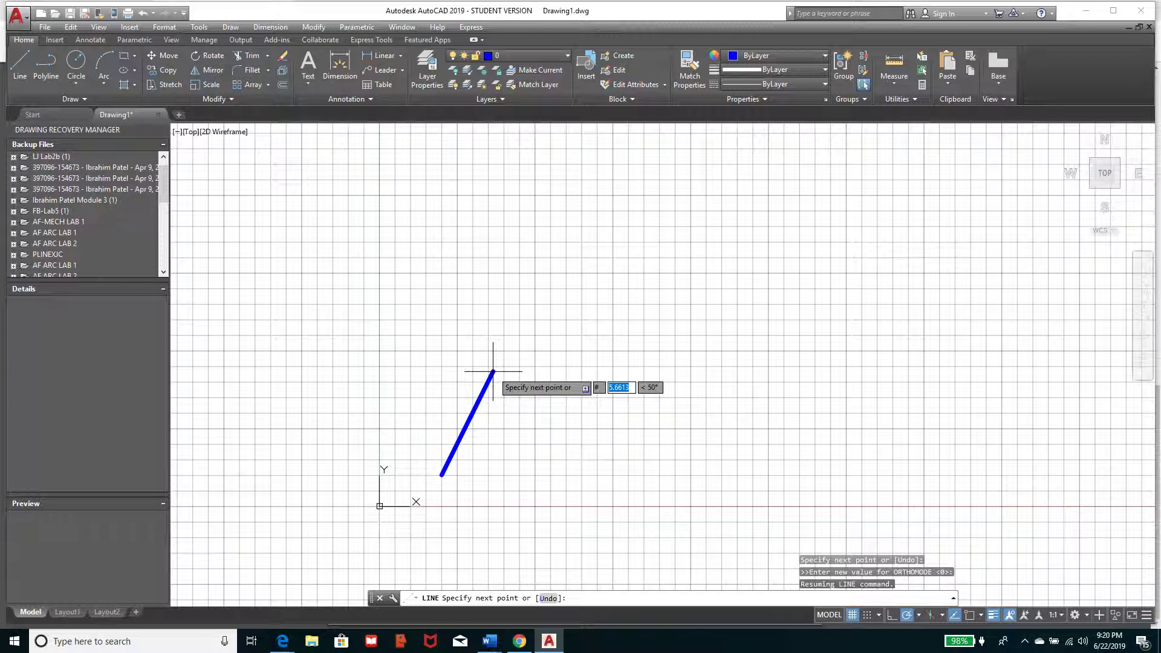
text(2)
key(Tab)
text(4)
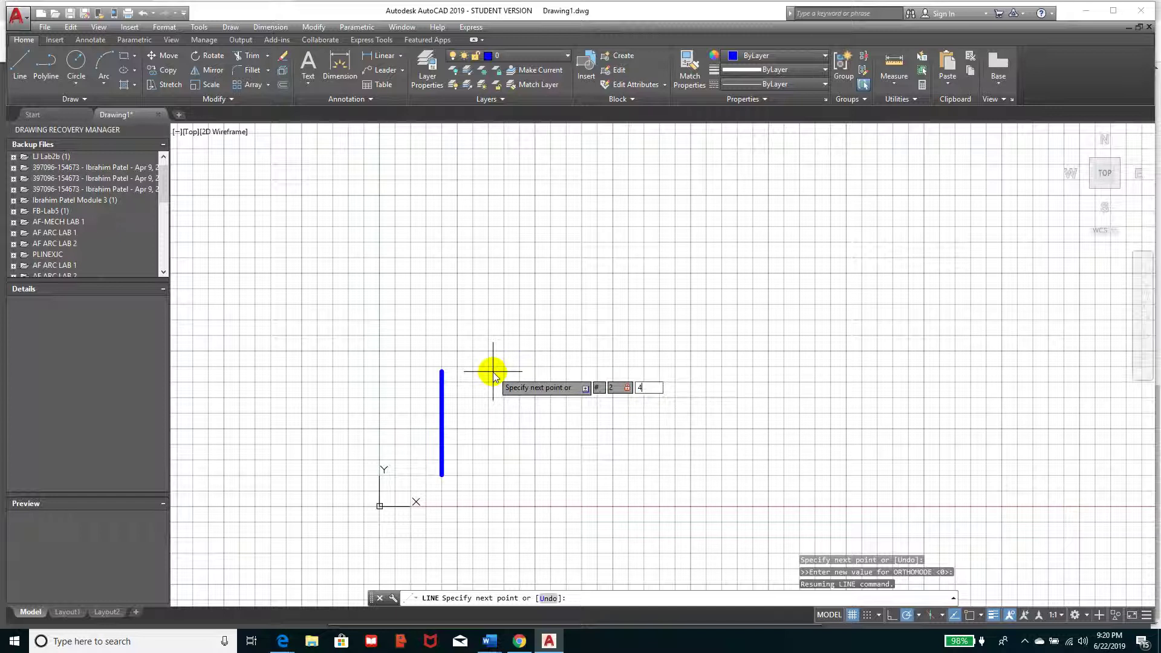
key(Return)
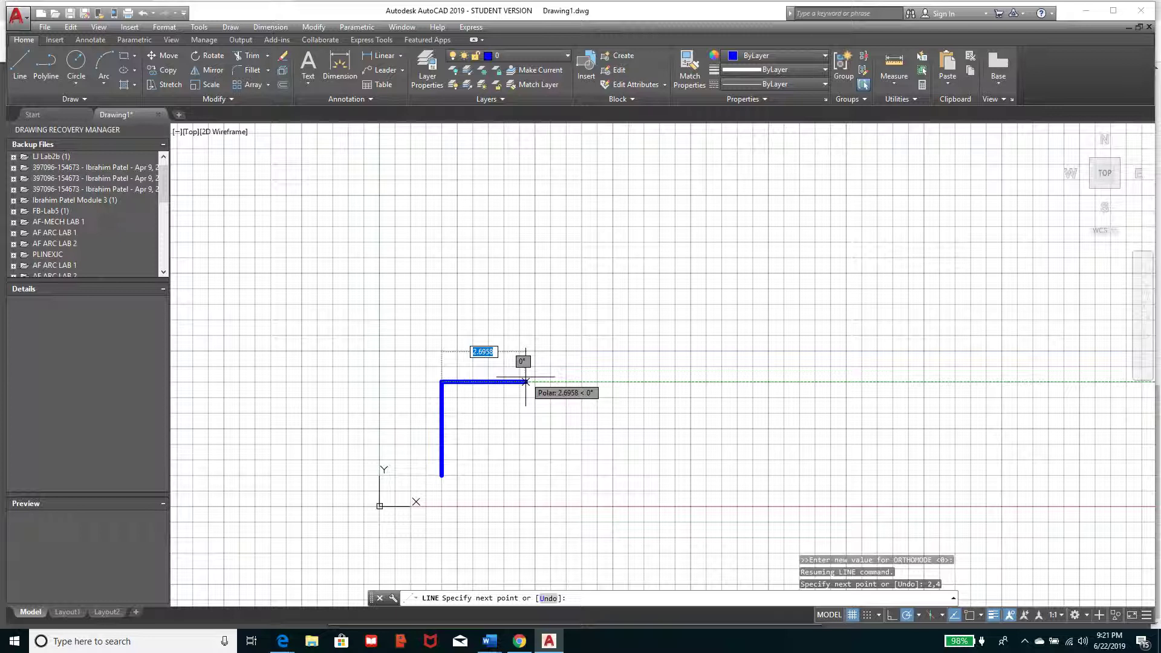
key(Escape)
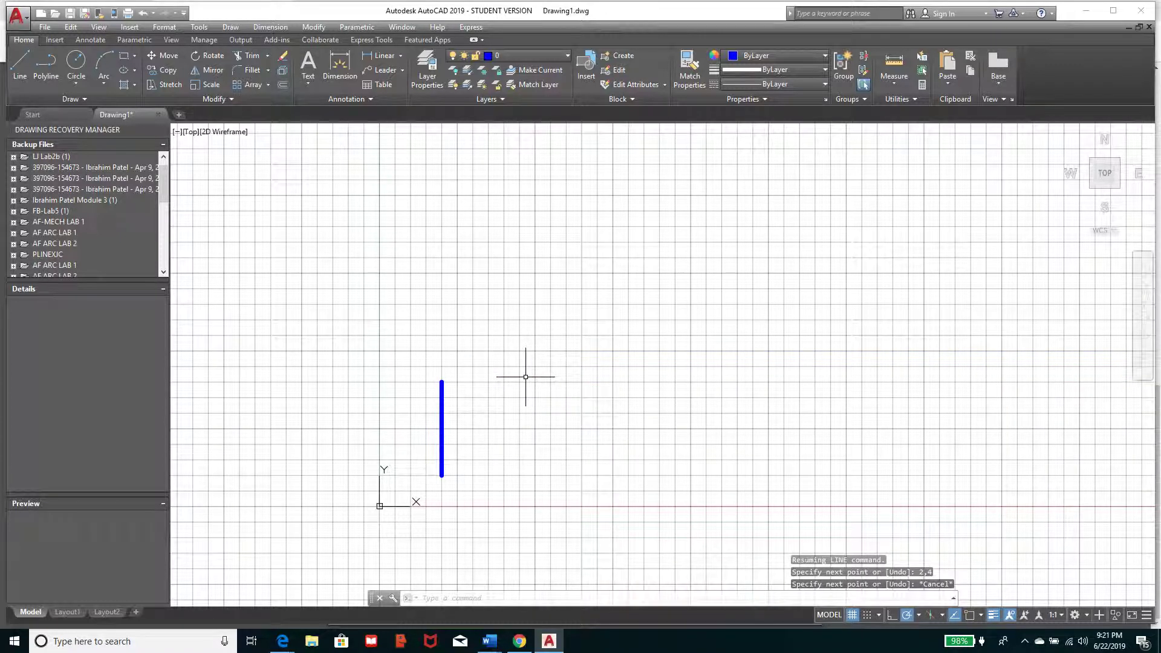
- Set the drawing's grid spacing to 1 unit
text(grid)
key(Return)
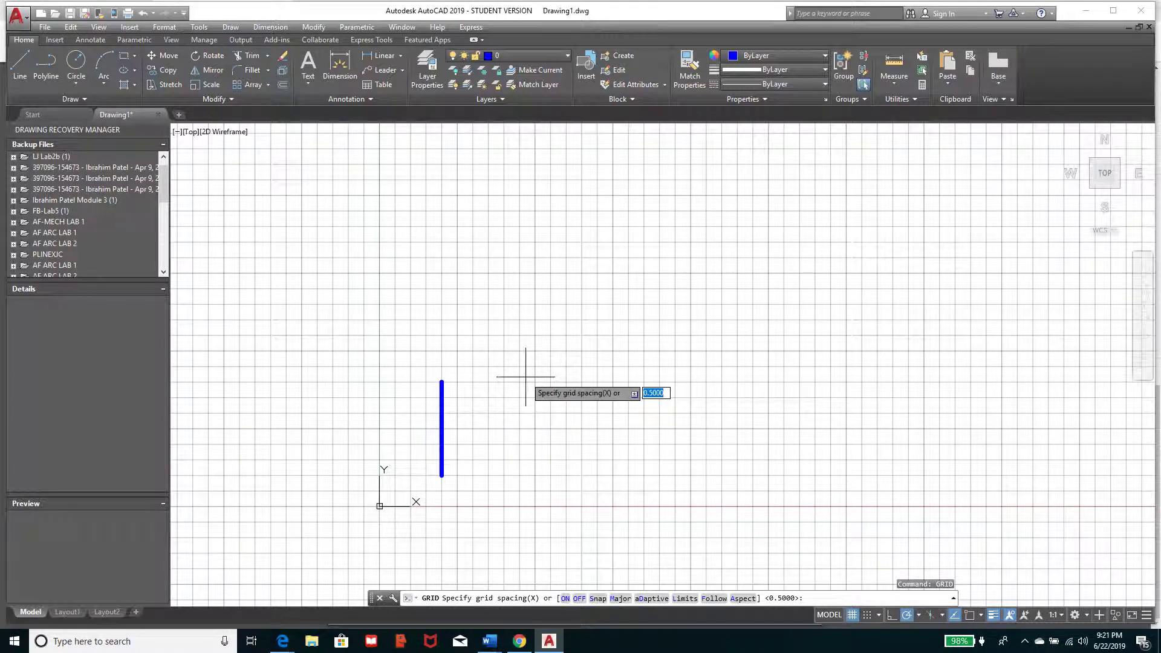
text(1)
key(Return)
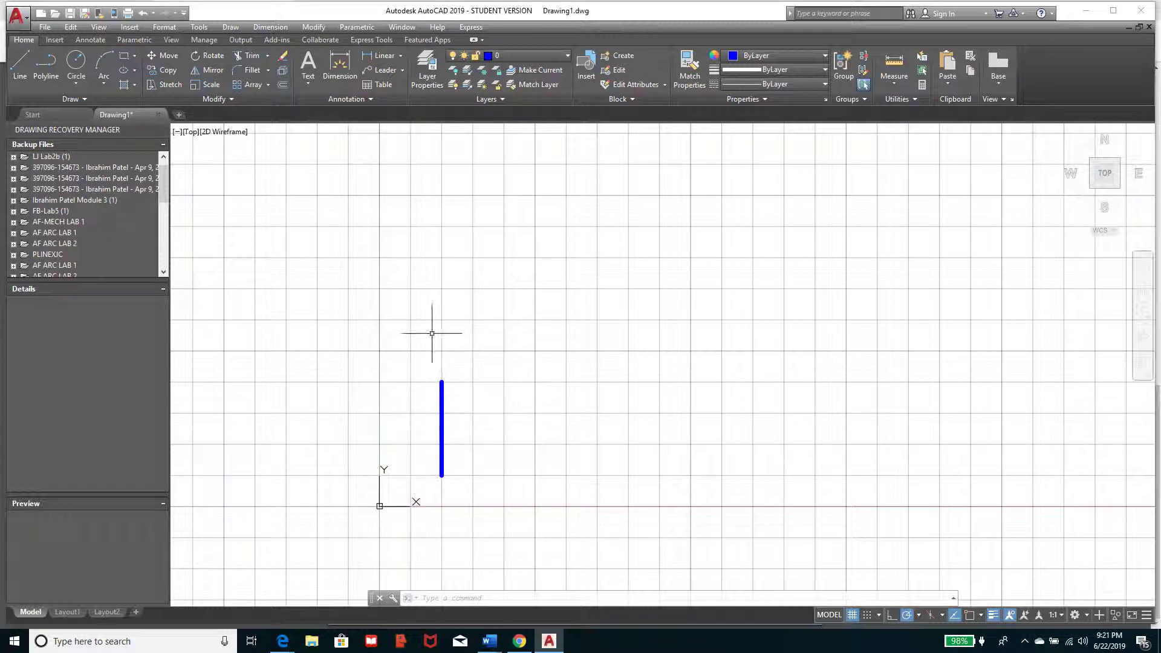
- With object snap on, draw a line from the vertical segment's upper endpoint to the absolute point #3,4
click(20, 63)
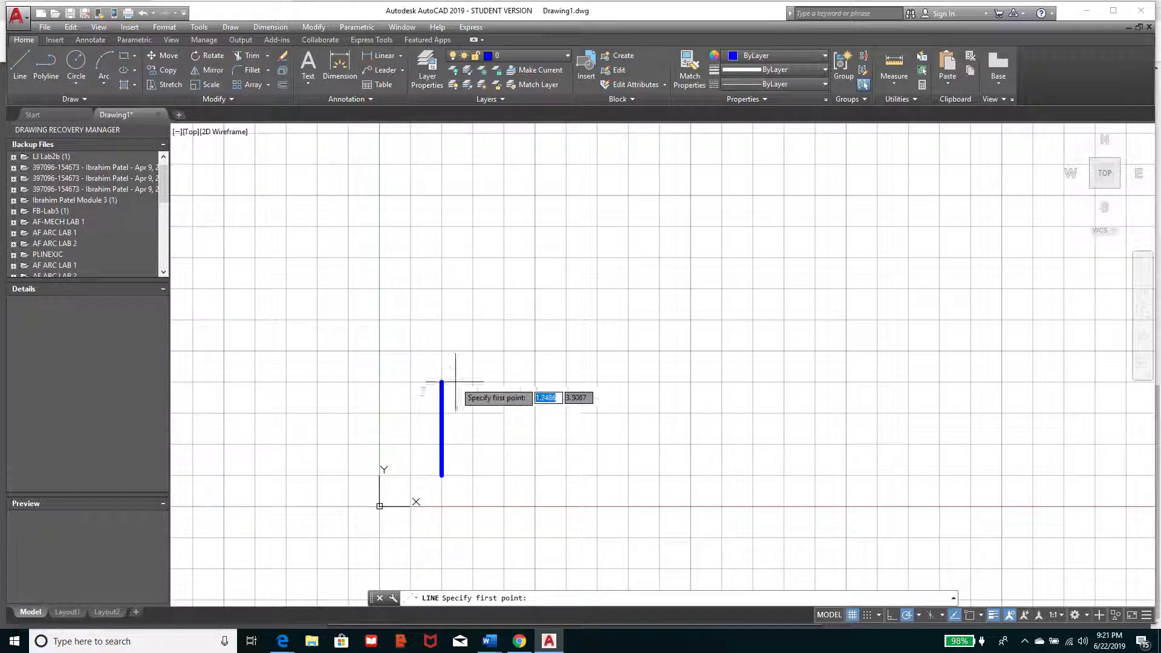
click(969, 615)
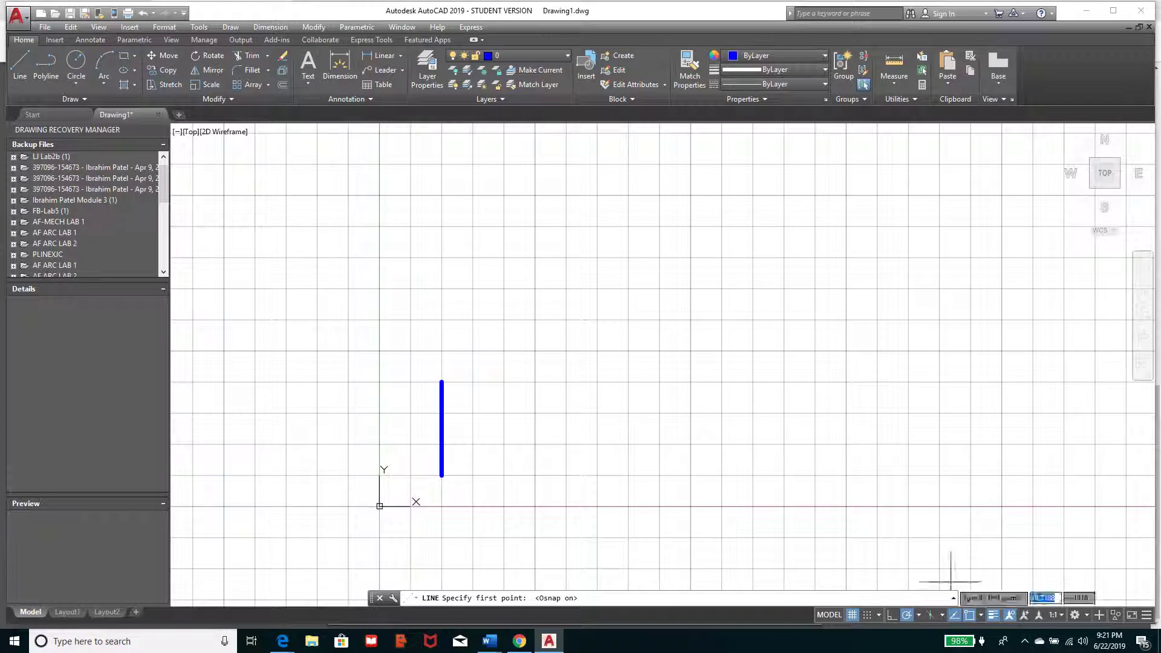
click(441, 381)
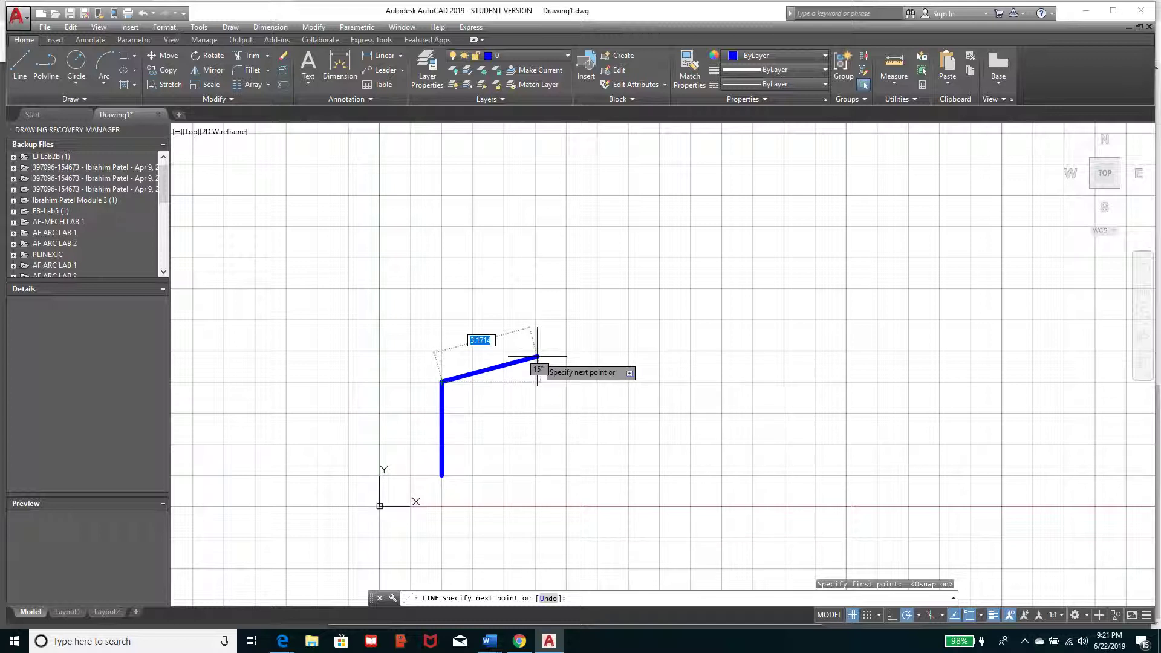
key(shift)
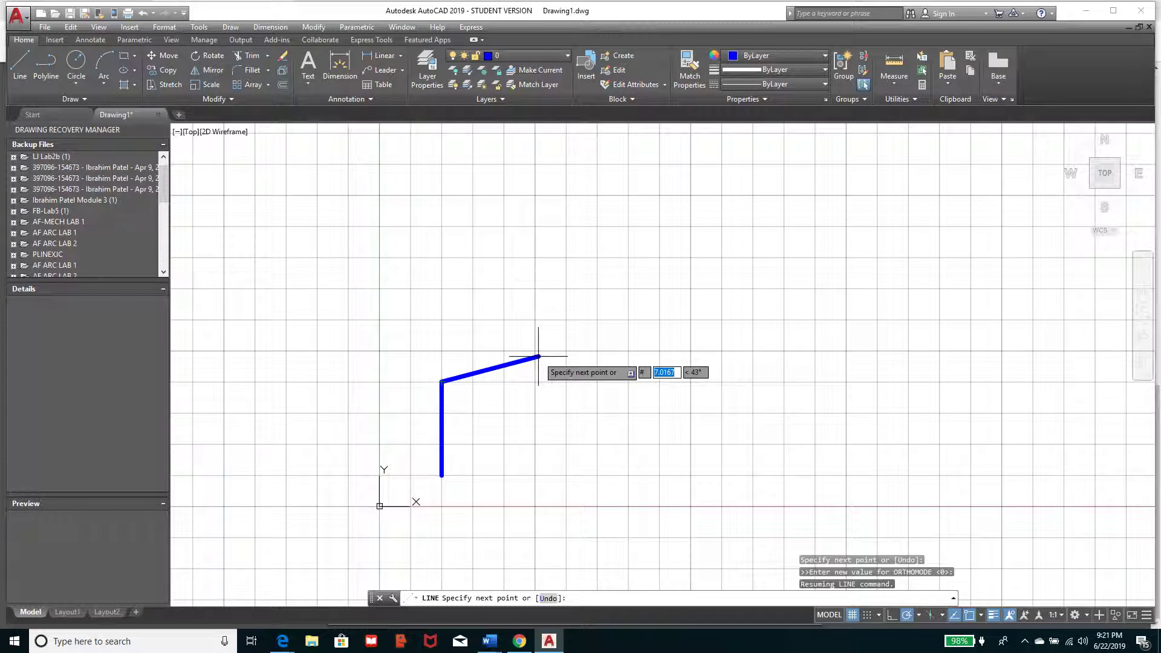
text(3)
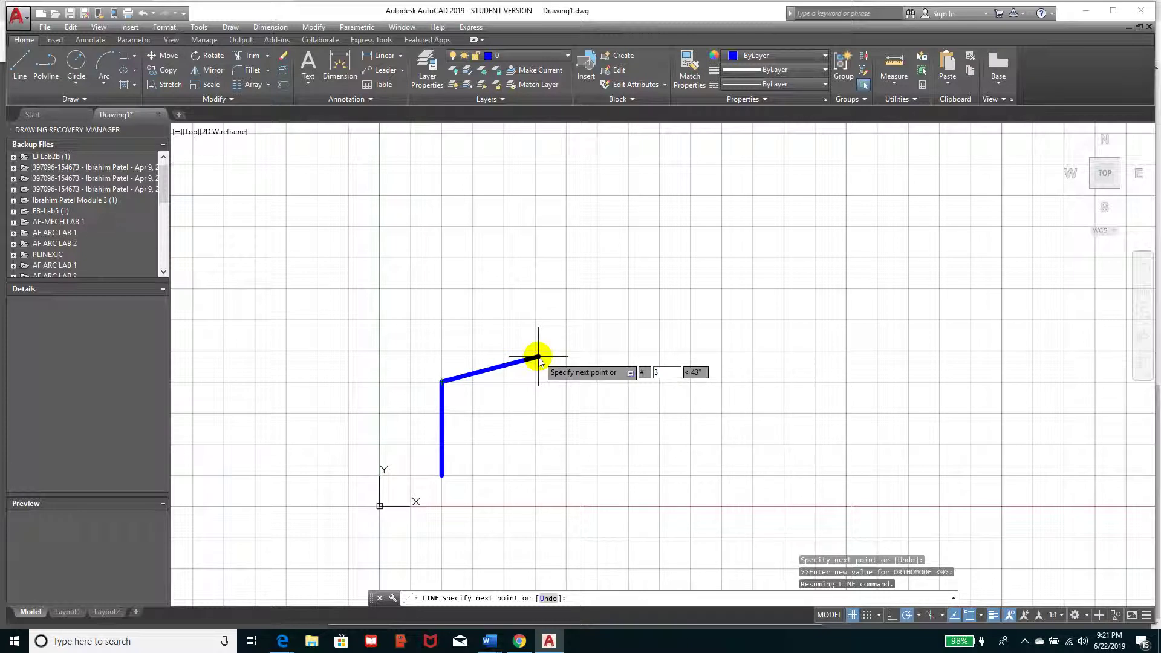
key(Tab)
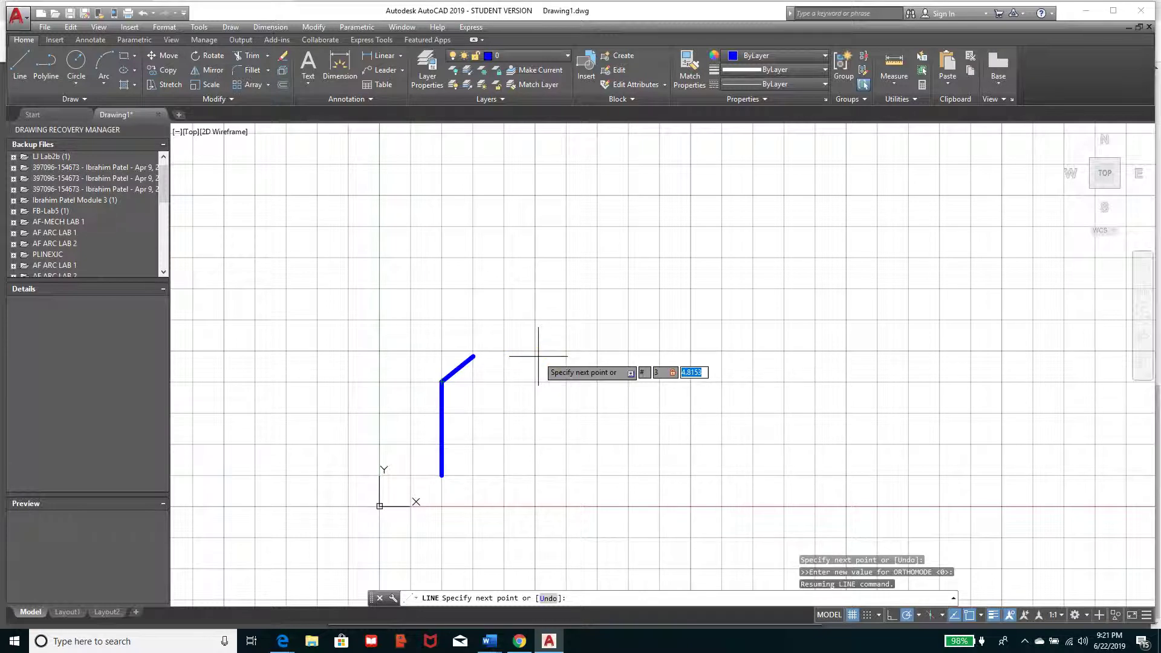
text(4)
key(Return)
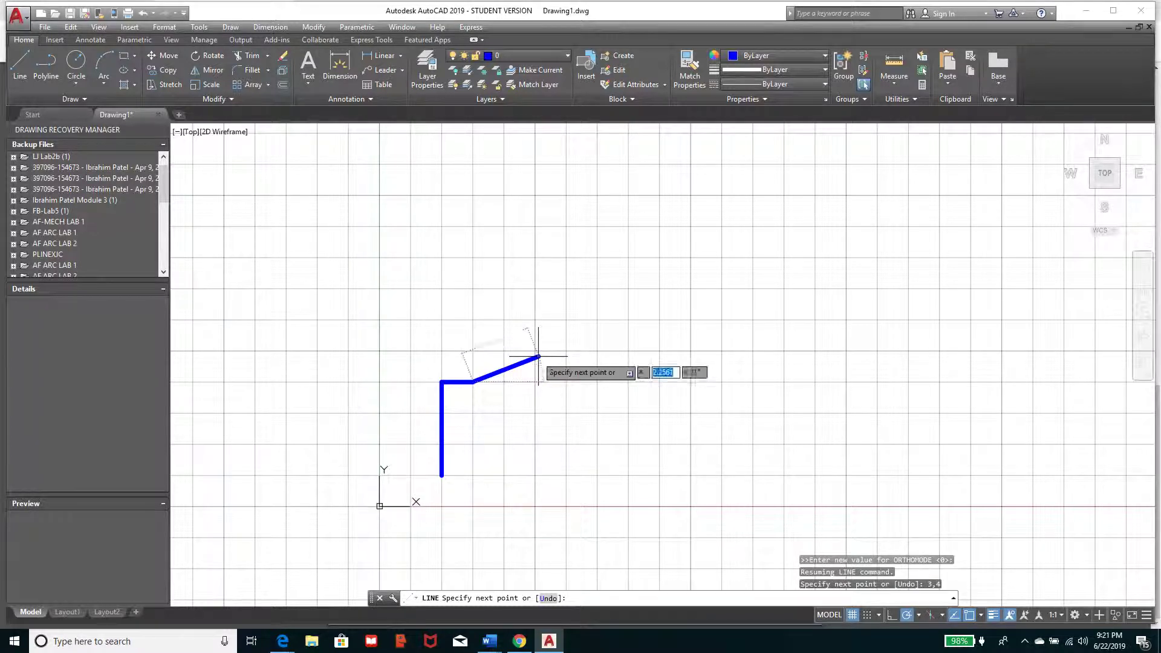
- Try to draw the next segment with the coordinates 3,8, switch ortho off and undo that segment
key(F8)
text(3,8)
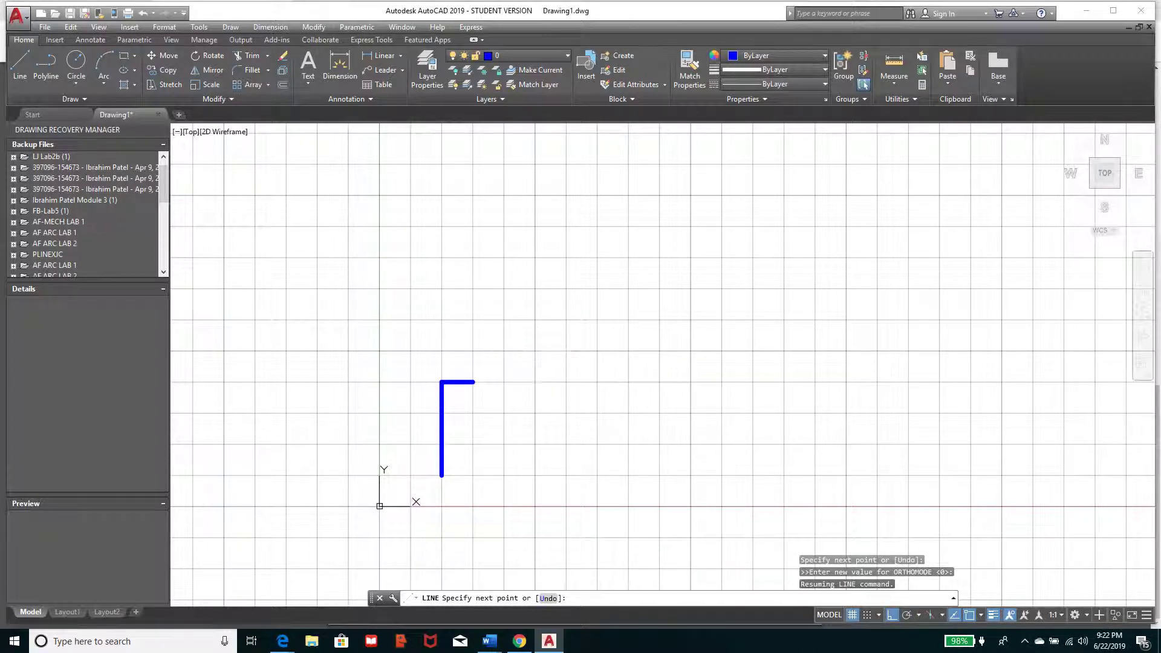
key(Return)
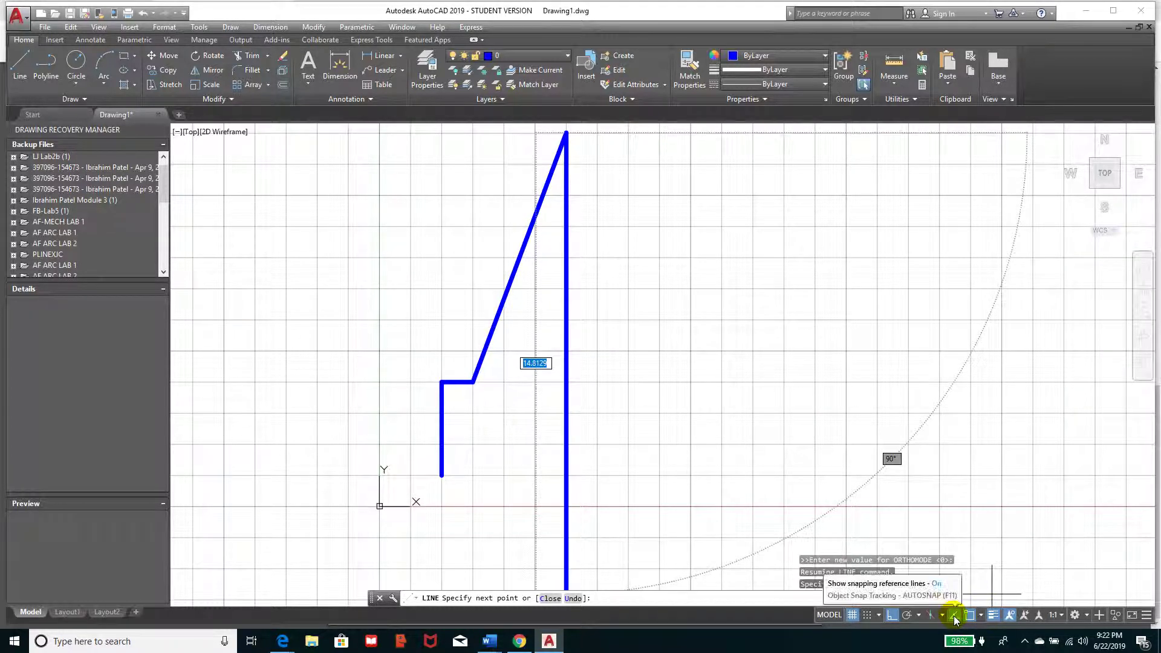
click(890, 615)
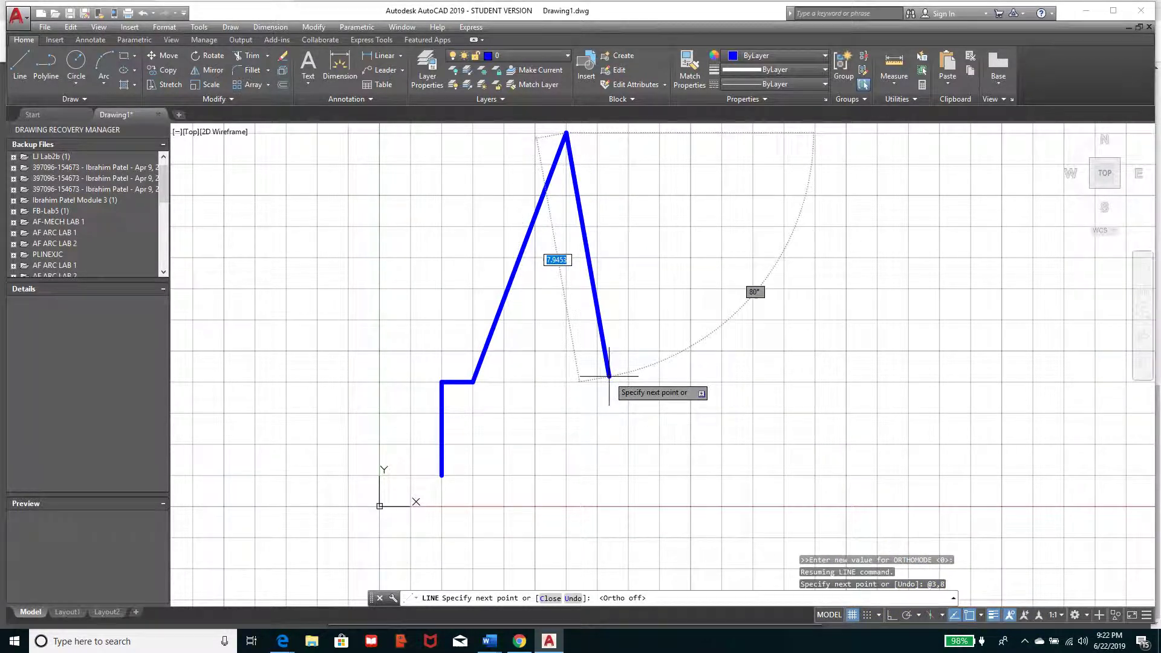
text(u)
key(Return)
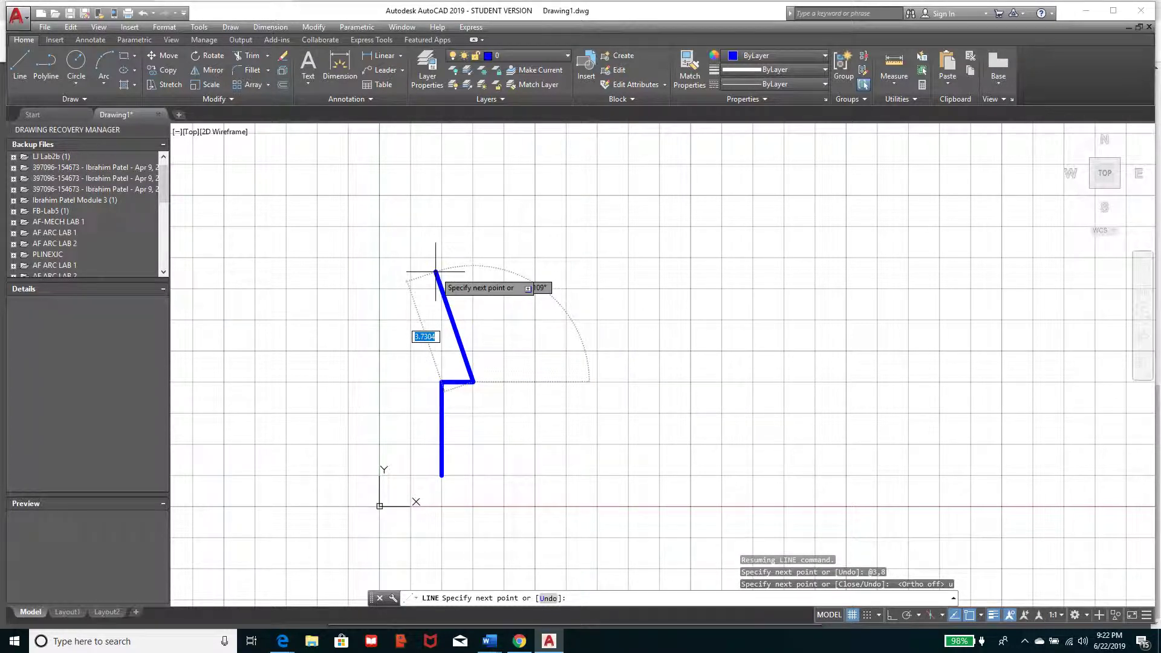
- Continue the line through the absolute points #3,4 and #3,8
text(#)
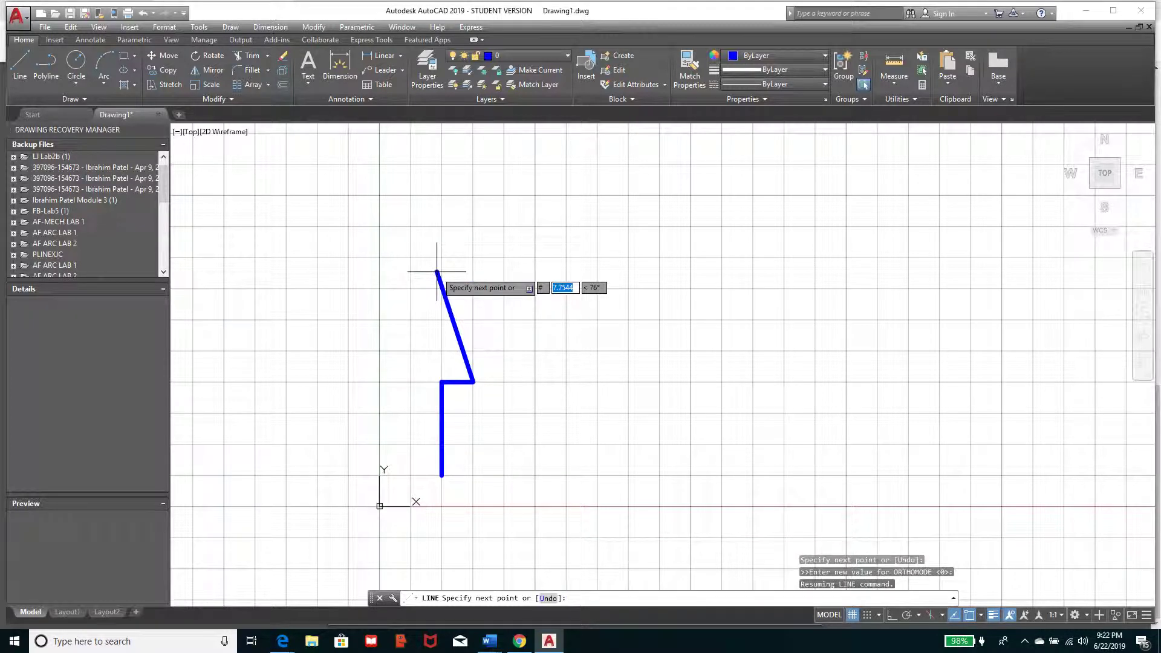
text(3,)
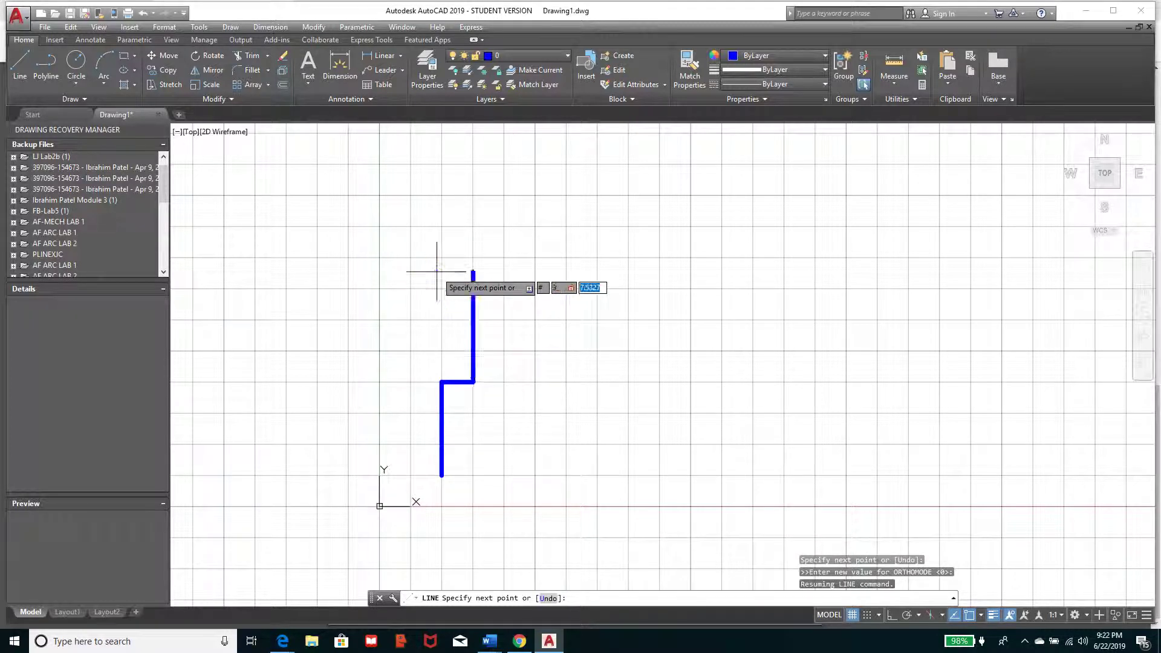
text(4)
key(Return)
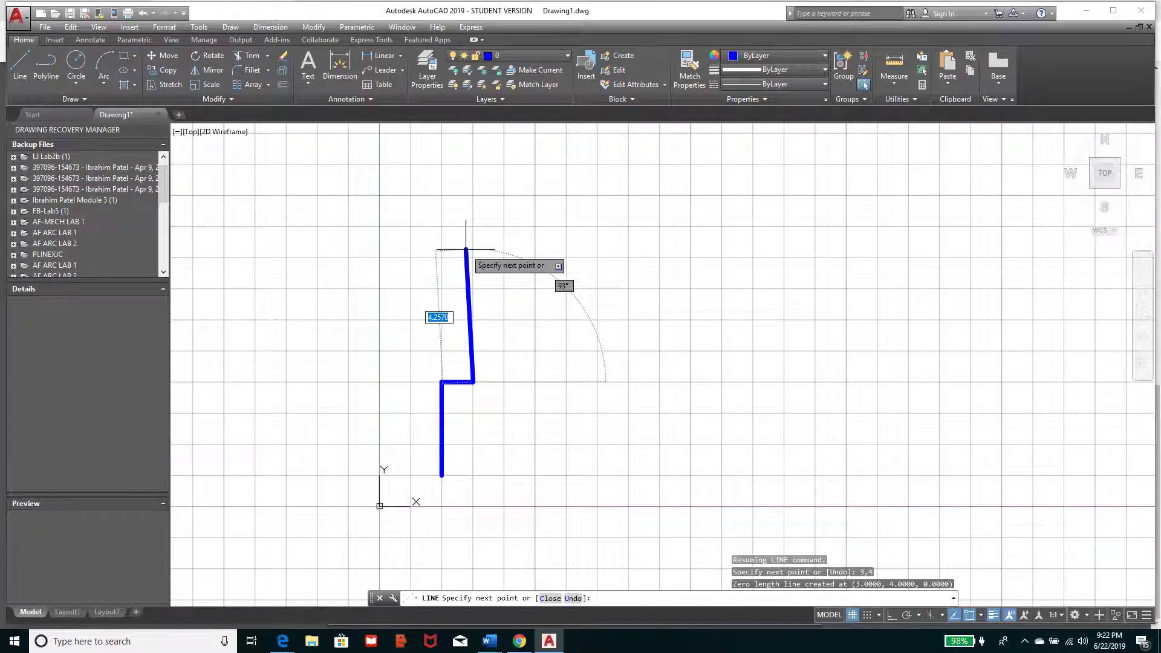
text(#3,)
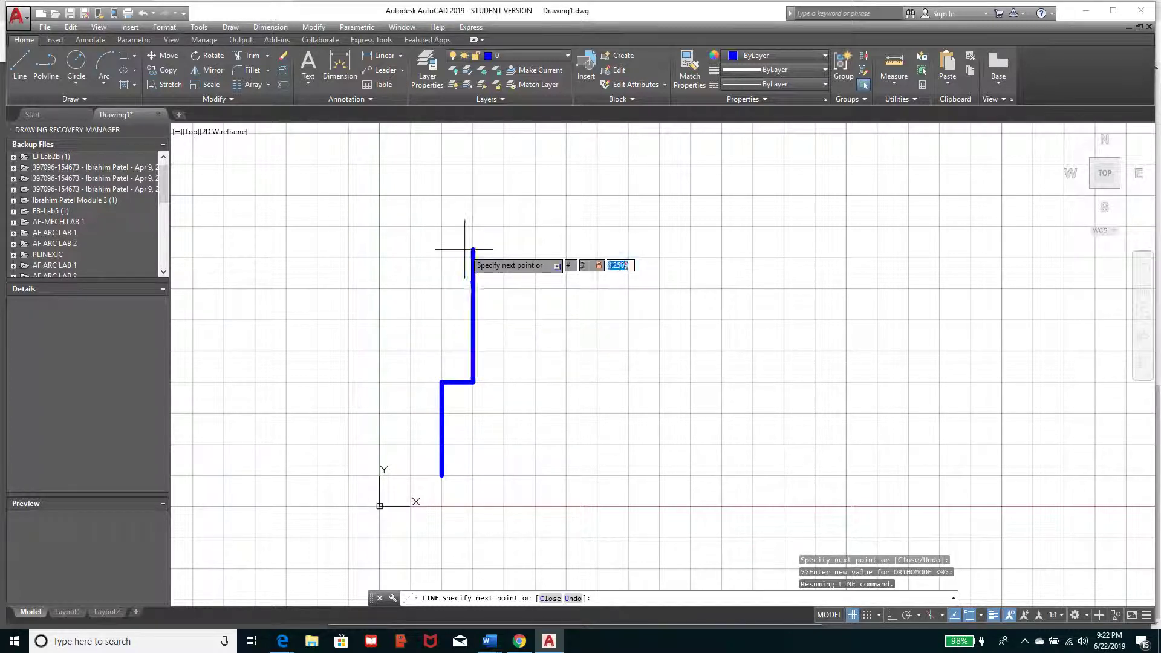
text(8)
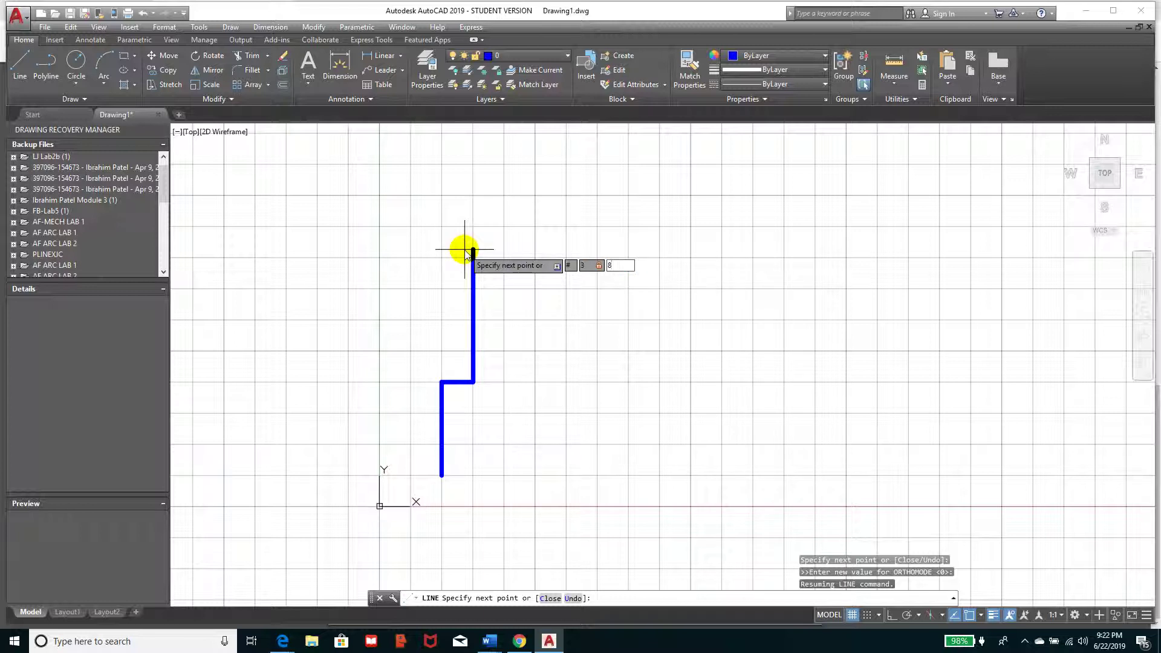
key(Return)
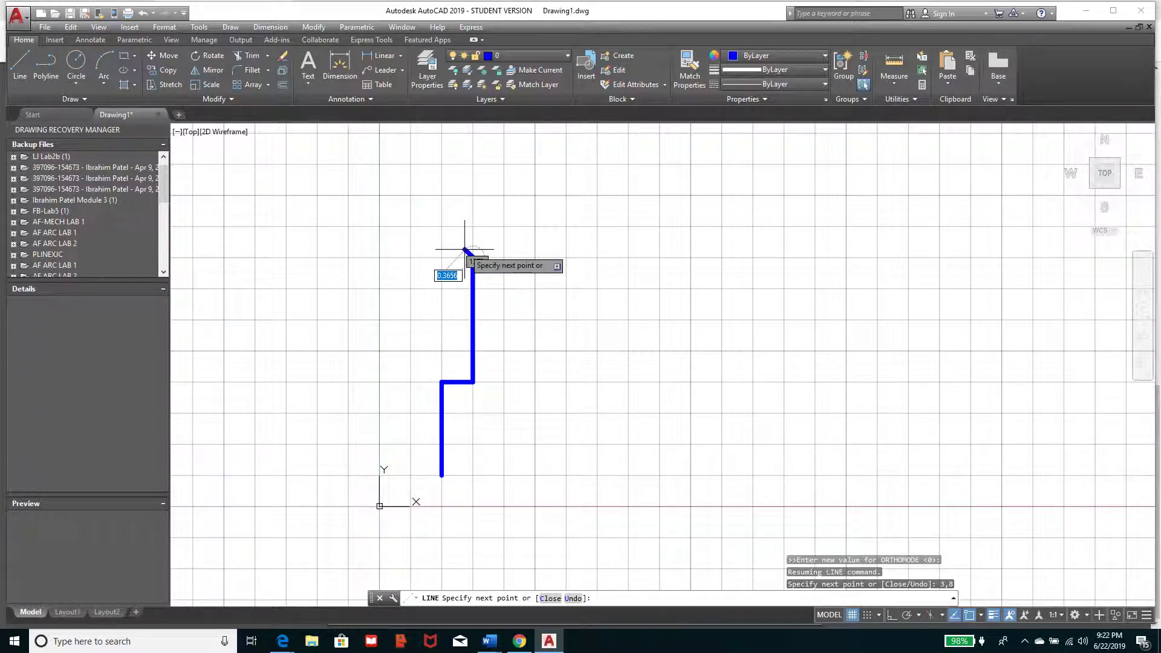
- Continue the line from 3,8 to the absolute points #2,8 and #2,10
text(#)
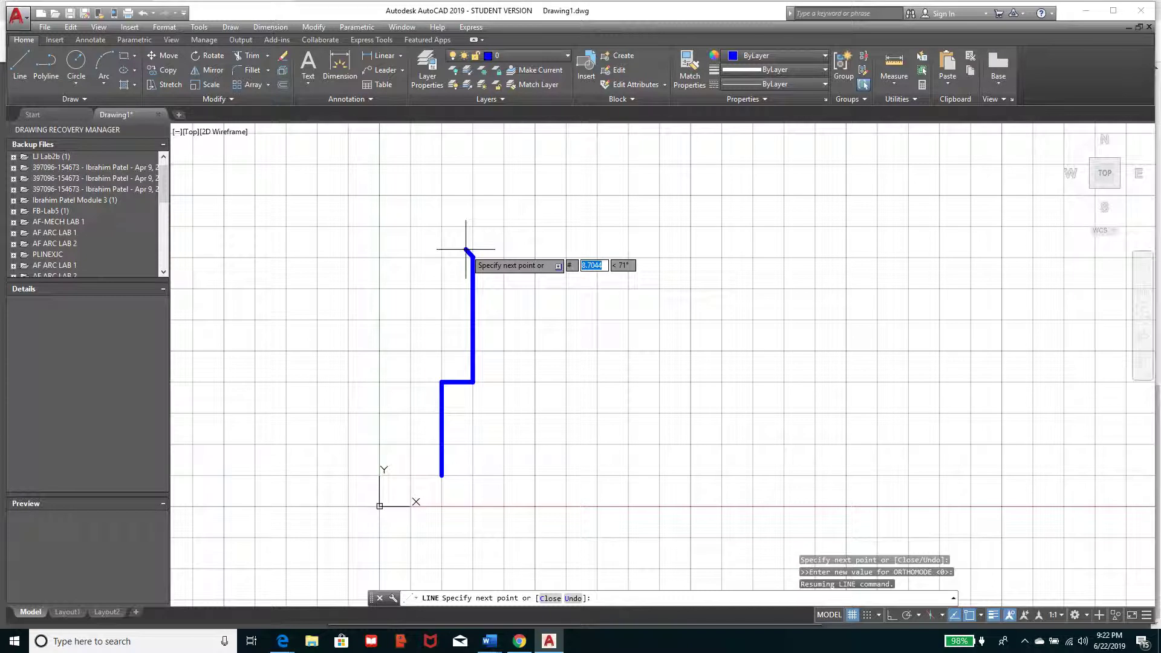
text(2,)
text(8)
key(Return)
text(#)
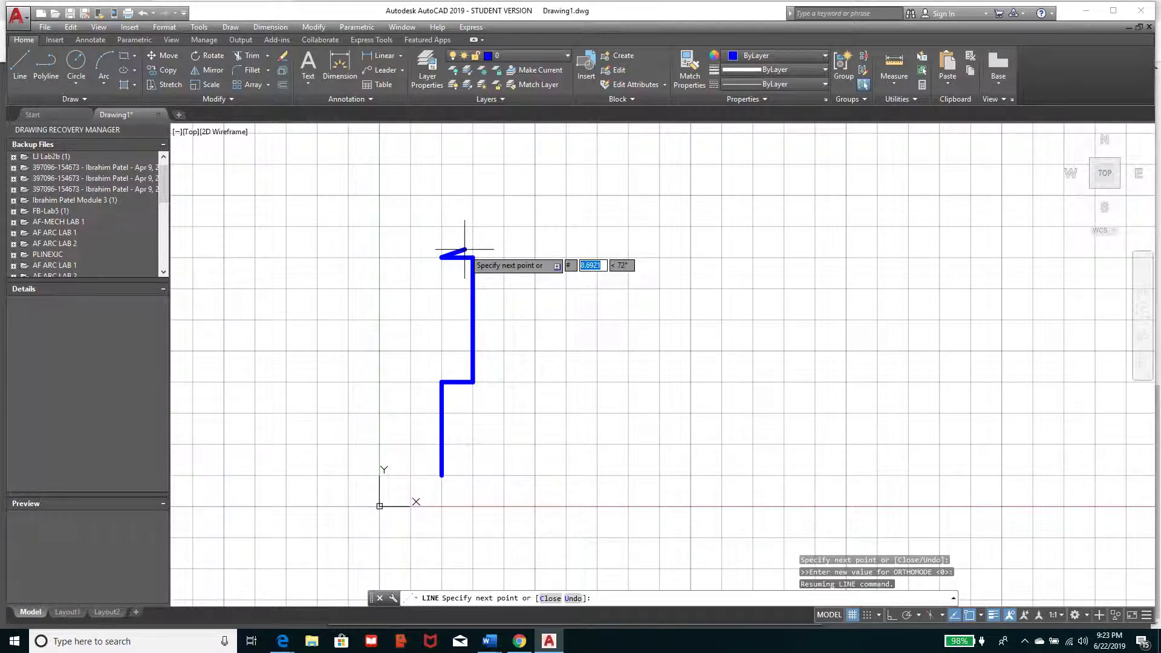
text(2,10)
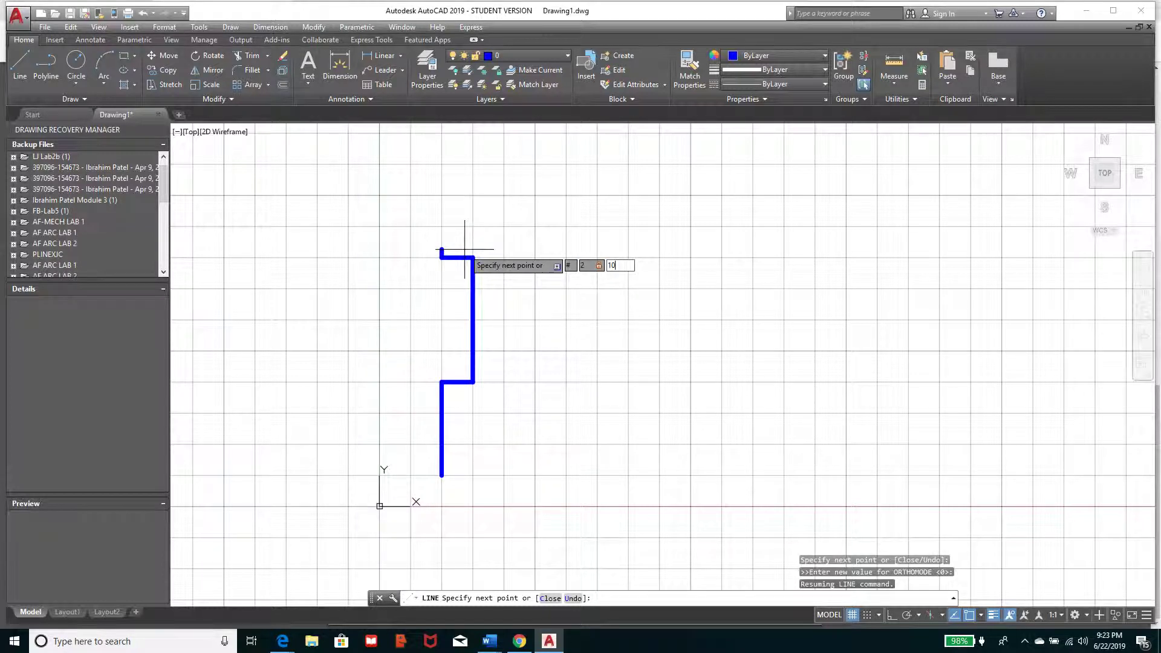
key(Return)
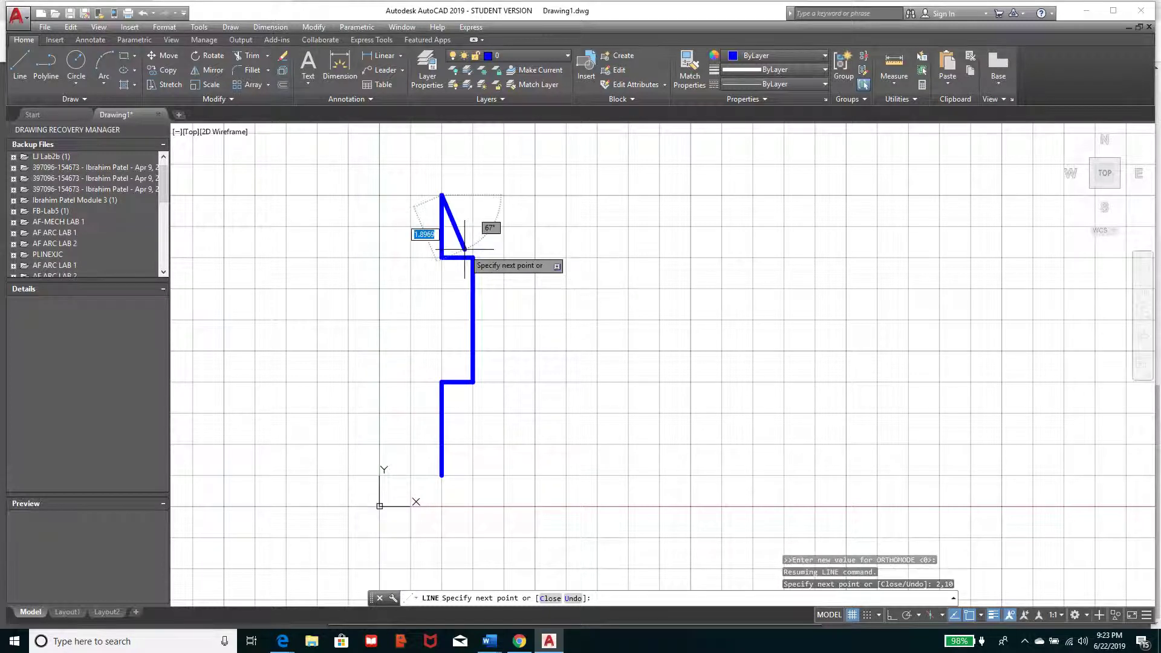
- Add the next two line segments to the absolute points #3,10 and #3,11
text(#)
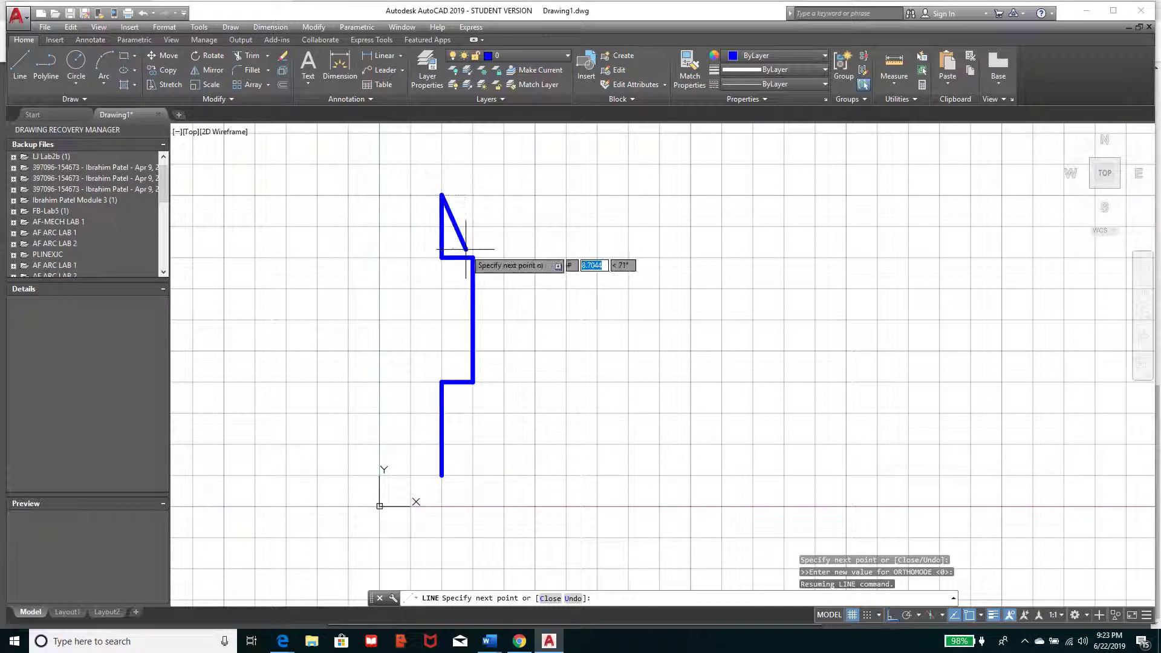
text(3,10)
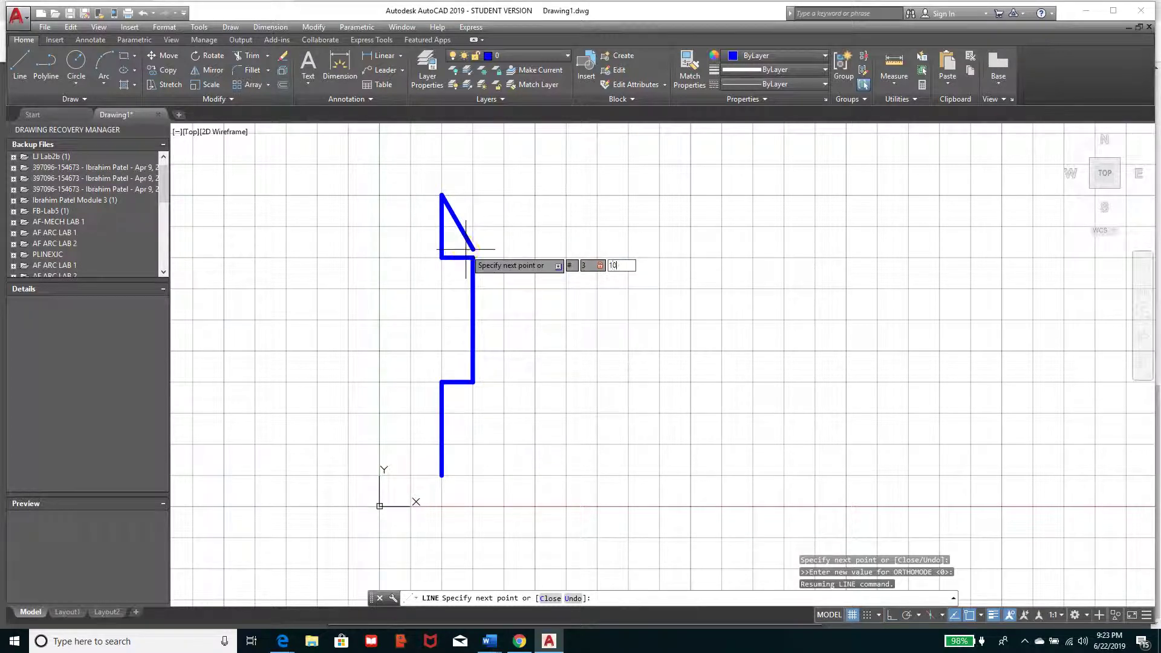
key(Return)
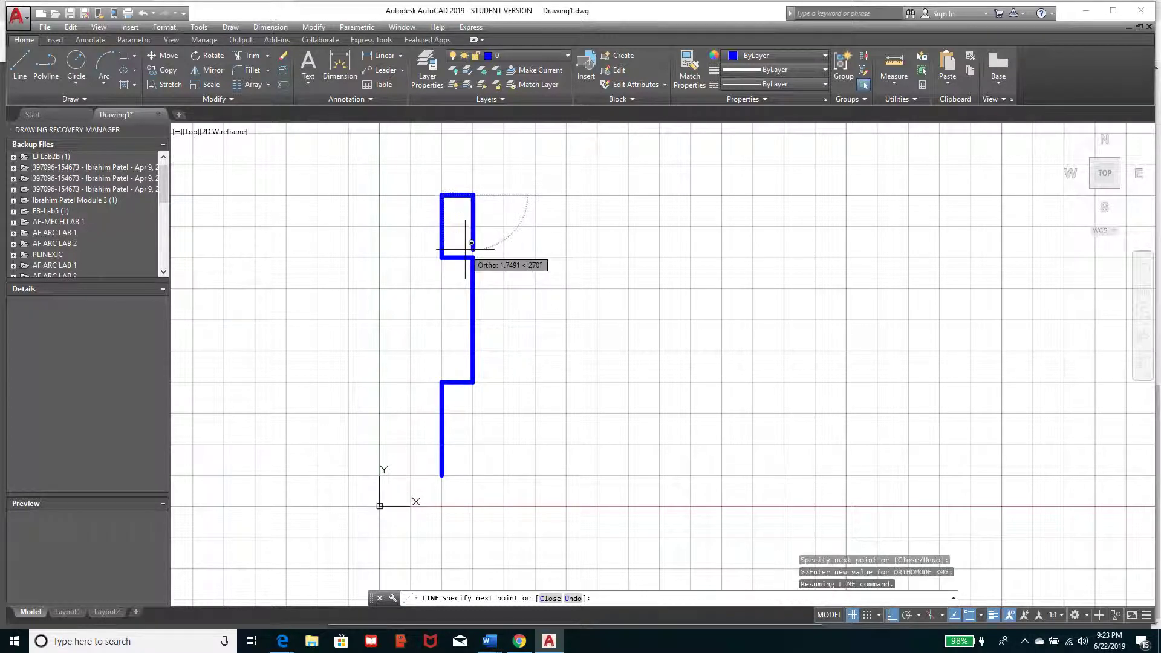
text(#)
text(11)
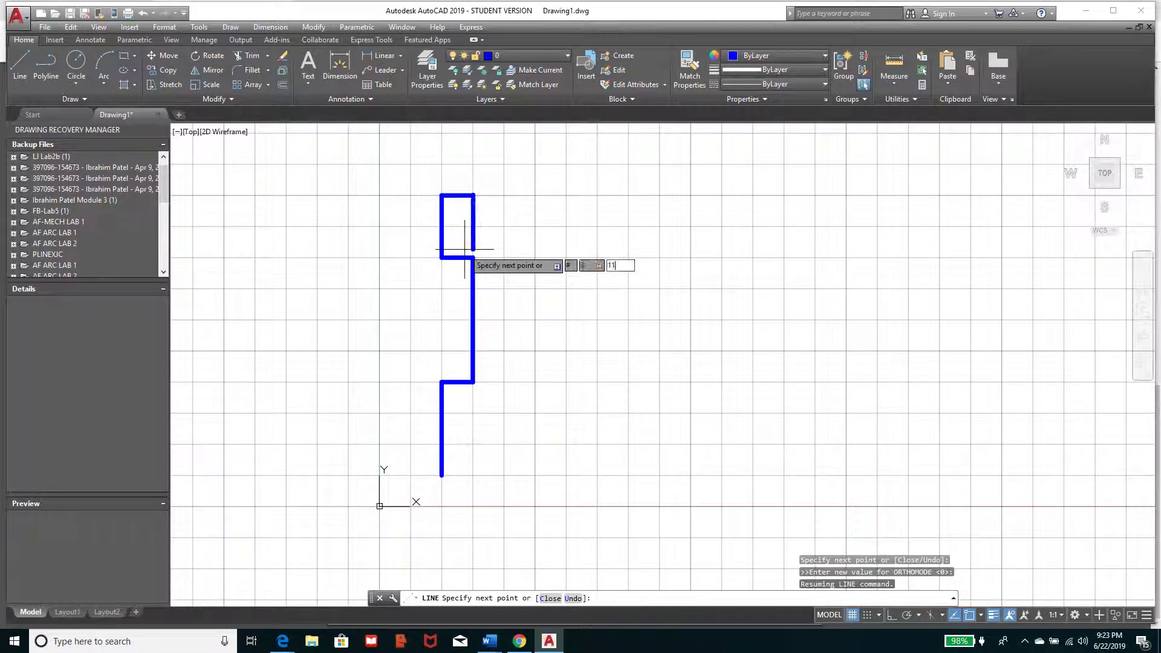
key(Return)
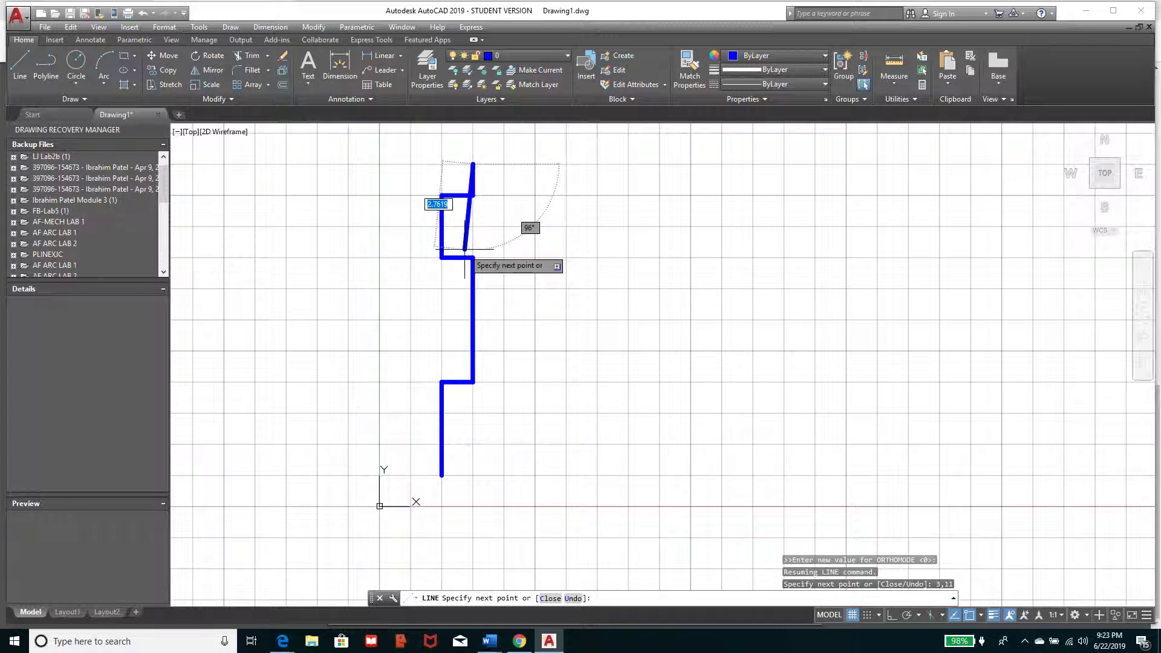
- Draw the figure's top edge to the absolute point #5,11 and its long vertical edge down to #5,4
text(#5,11)
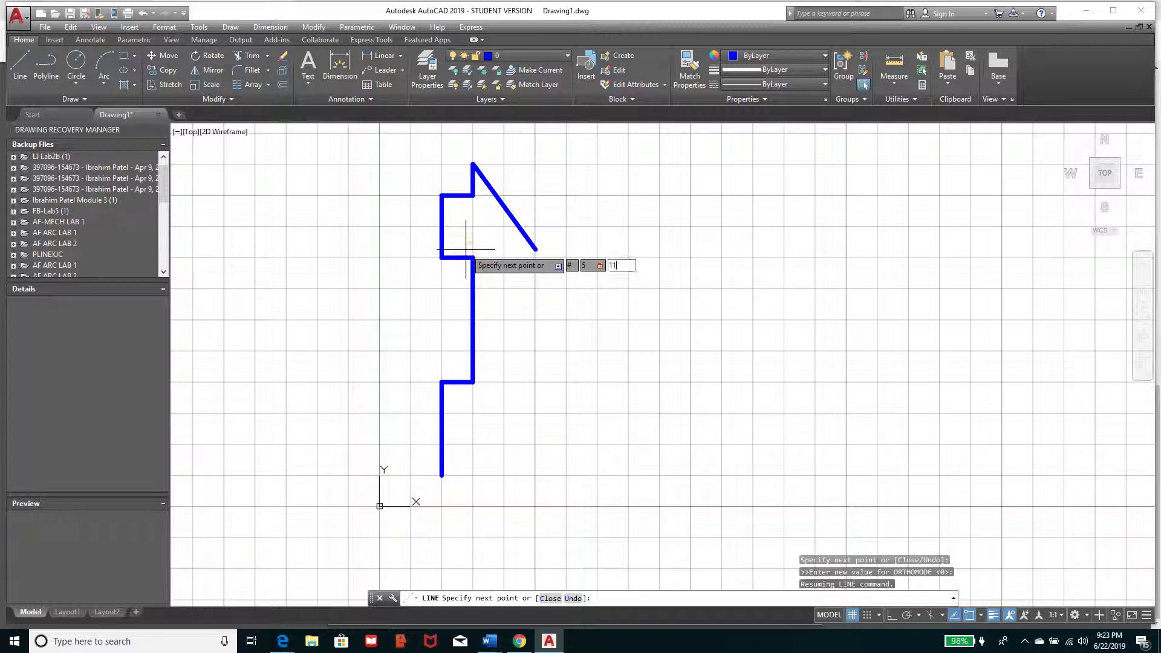
key(Return)
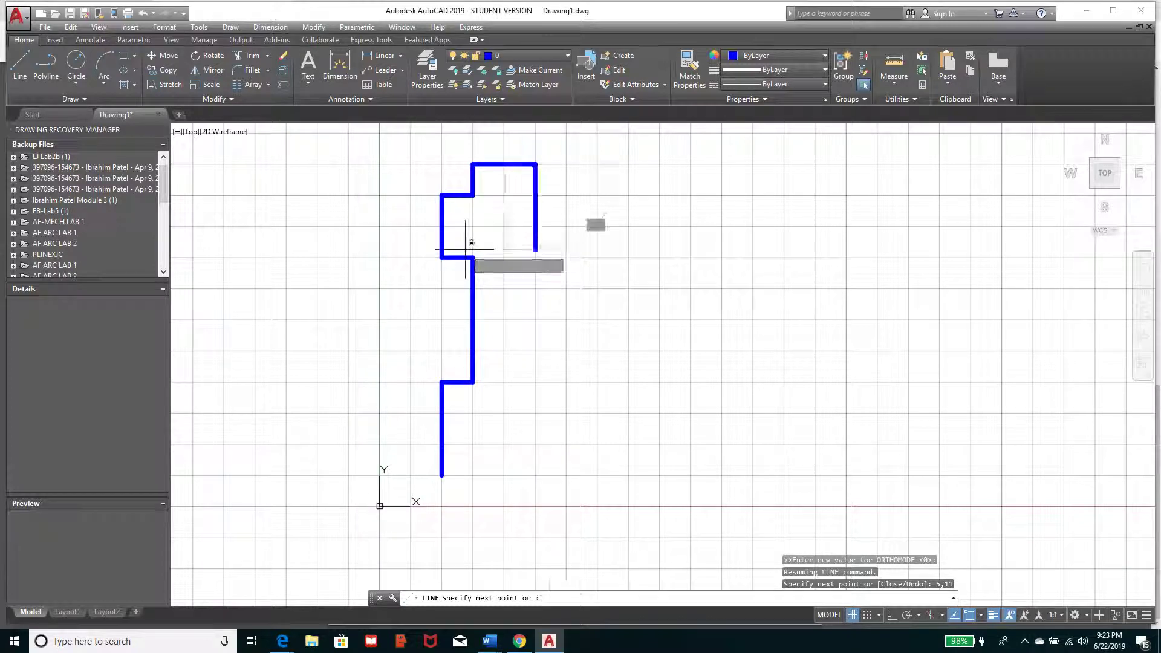
text(#)
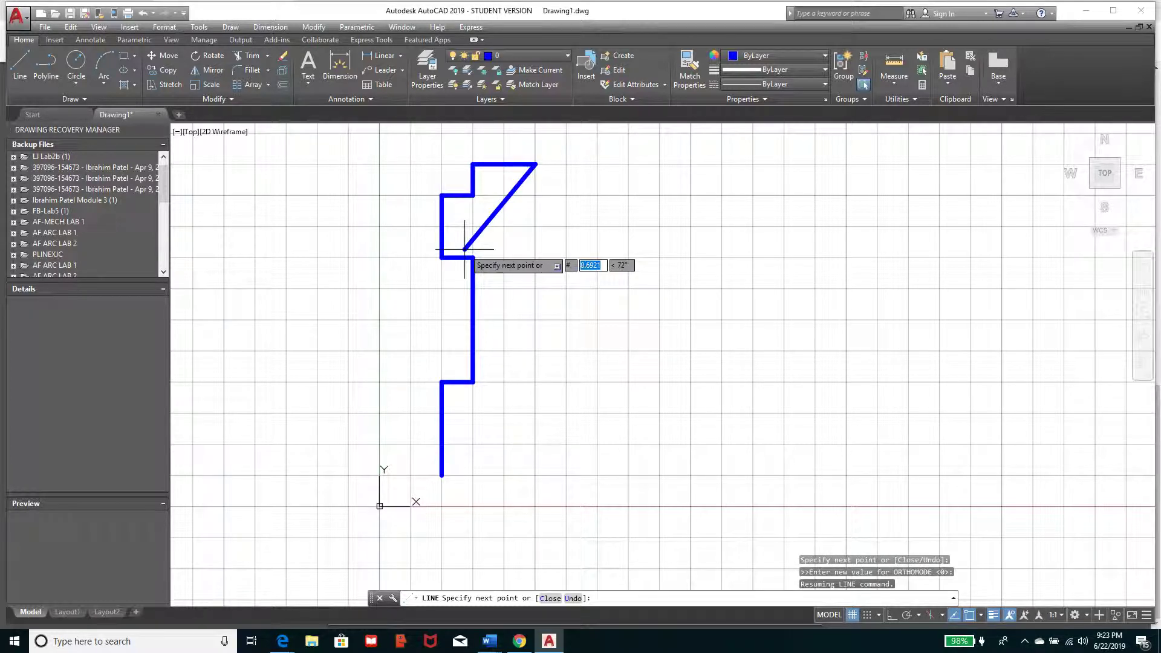
text(5)
key(Tab)
text(4)
key(Return)
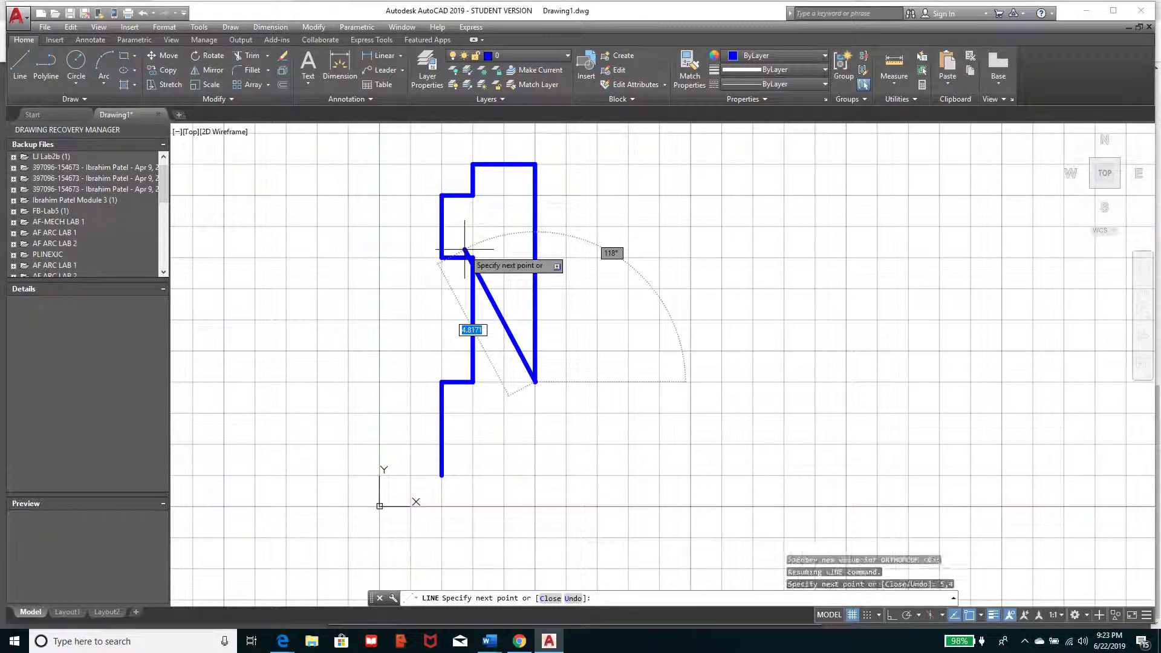
- Extend the line horizontally from 5,4 to the absolute point #6,4
key(F8)
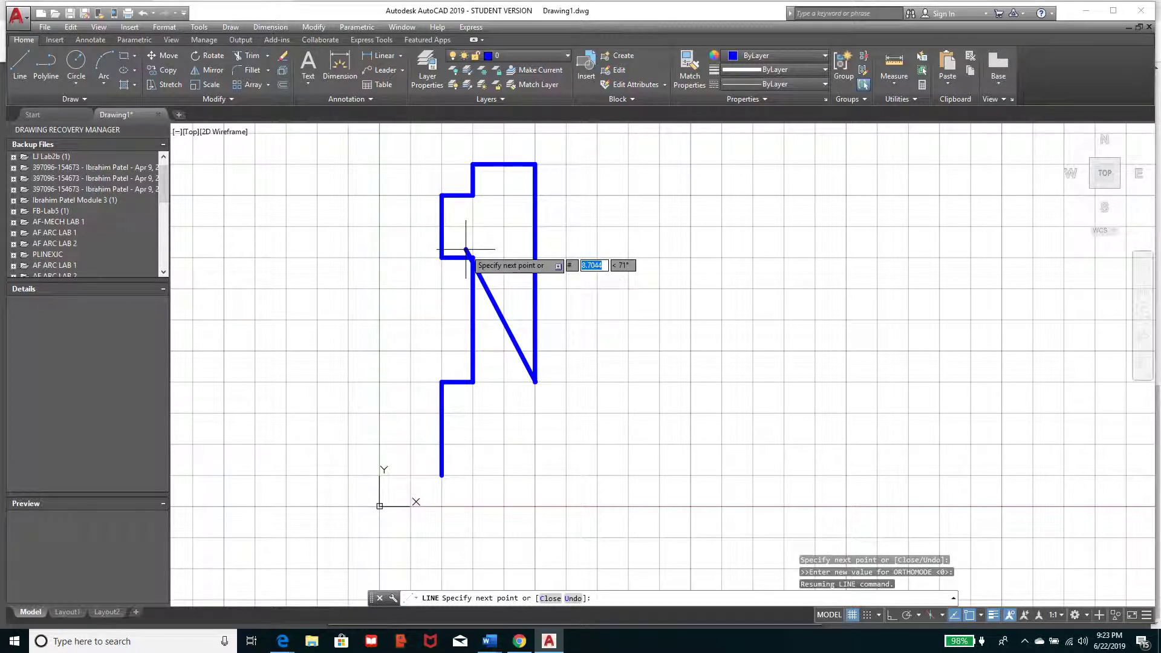
text(6)
key(Tab)
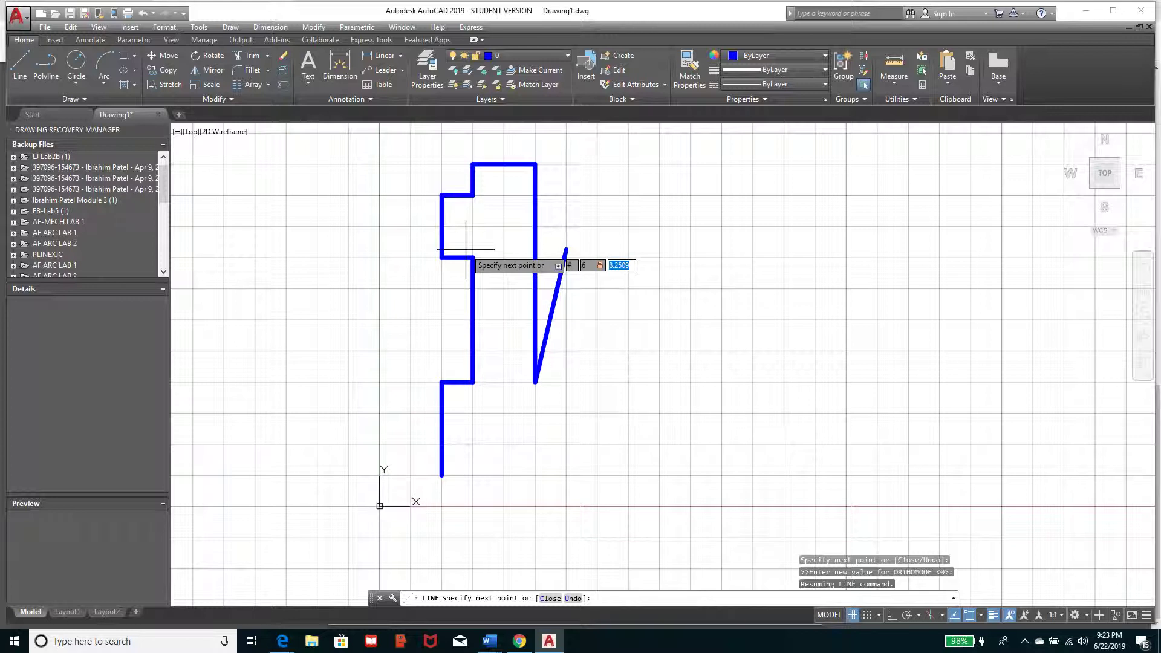
text(4)
key(Return)
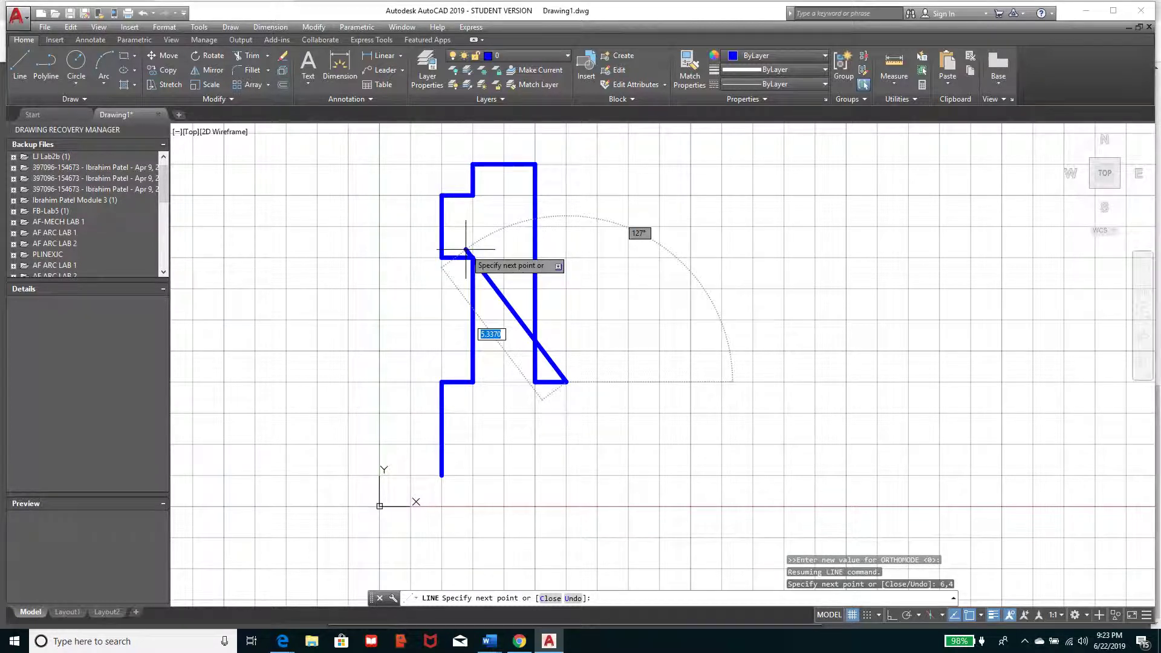
- Draw the vertical edge from 6,4 down to the absolute point #6,1 with Ortho left off
key(F8)
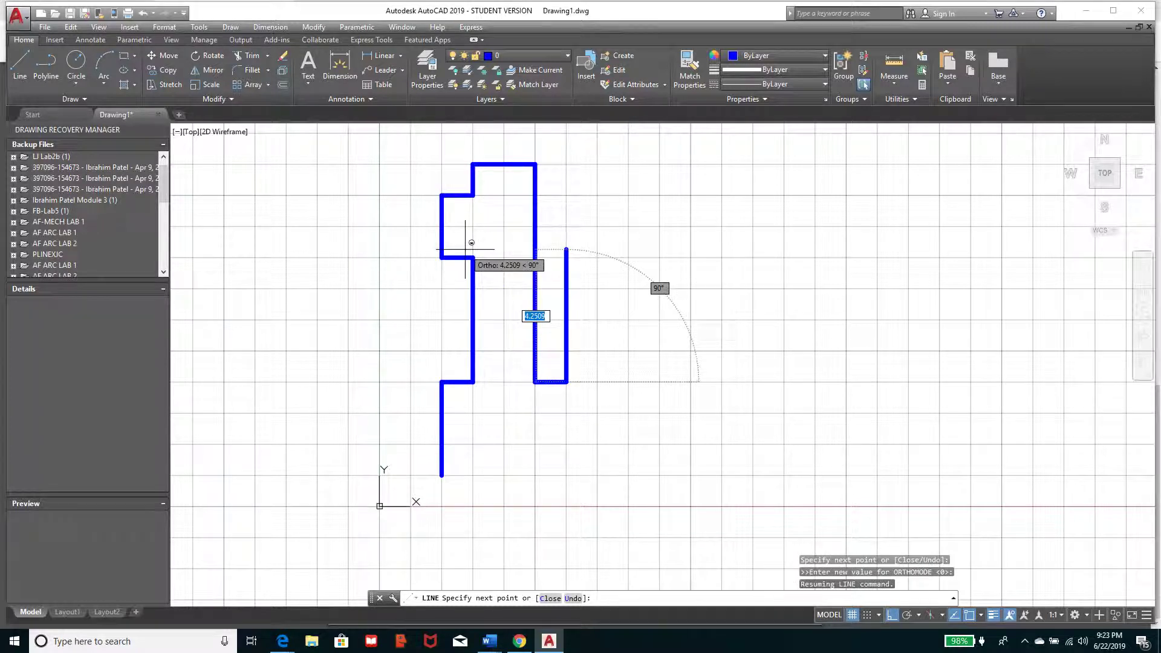
key(F8)
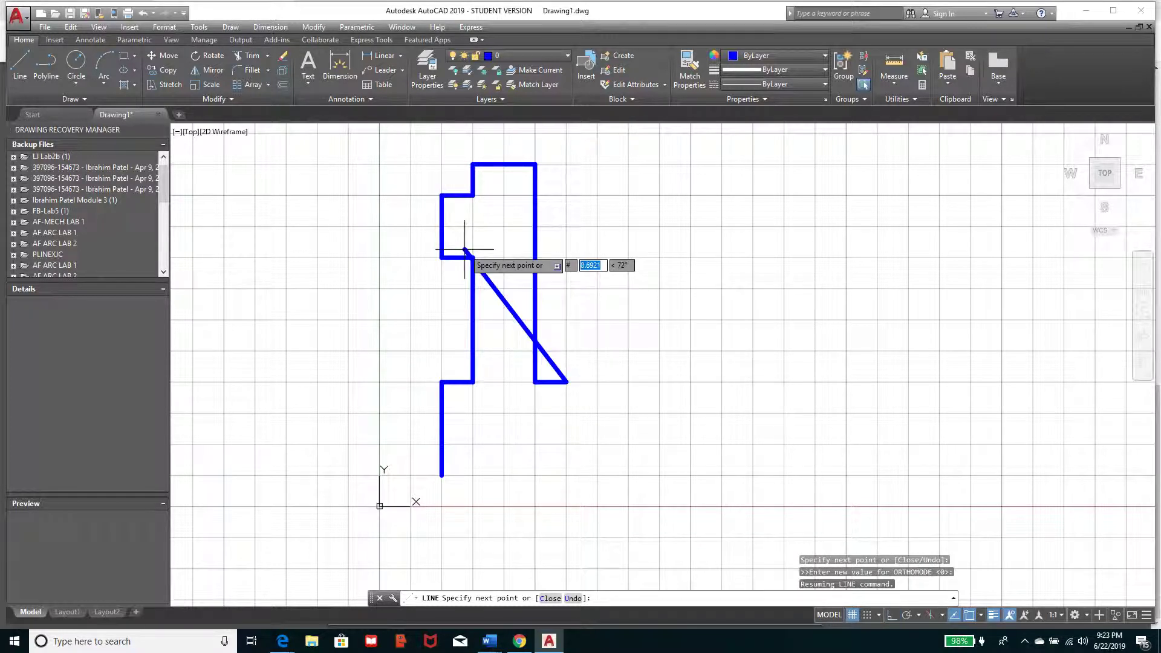
text(6)
key(Tab)
text(1)
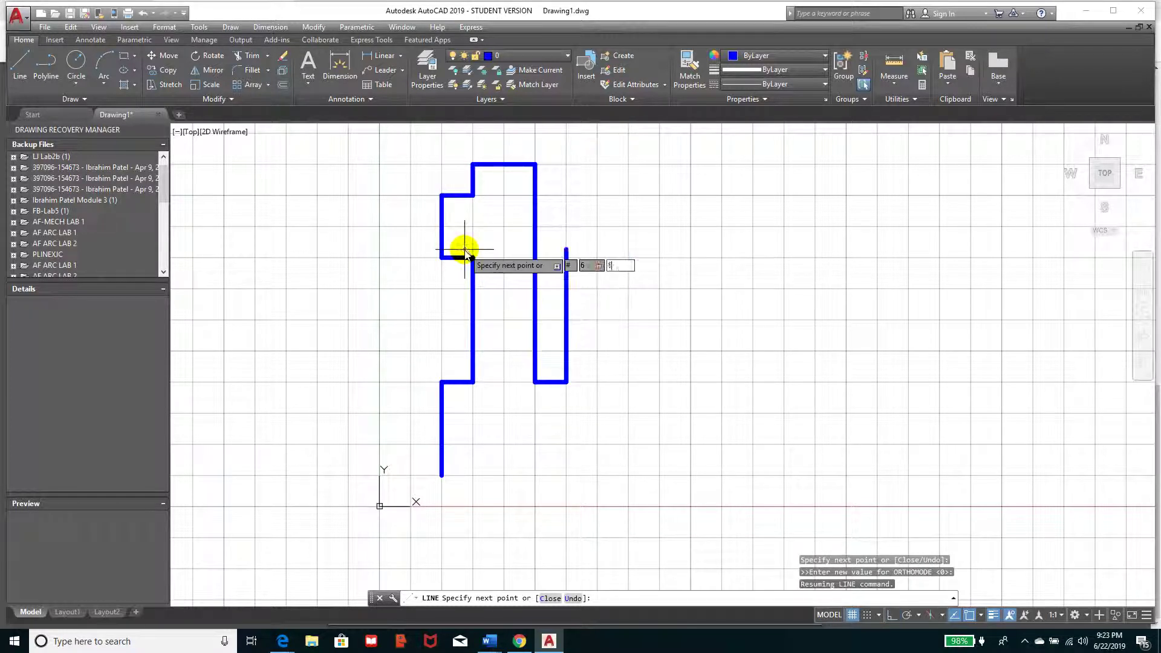
key(Return)
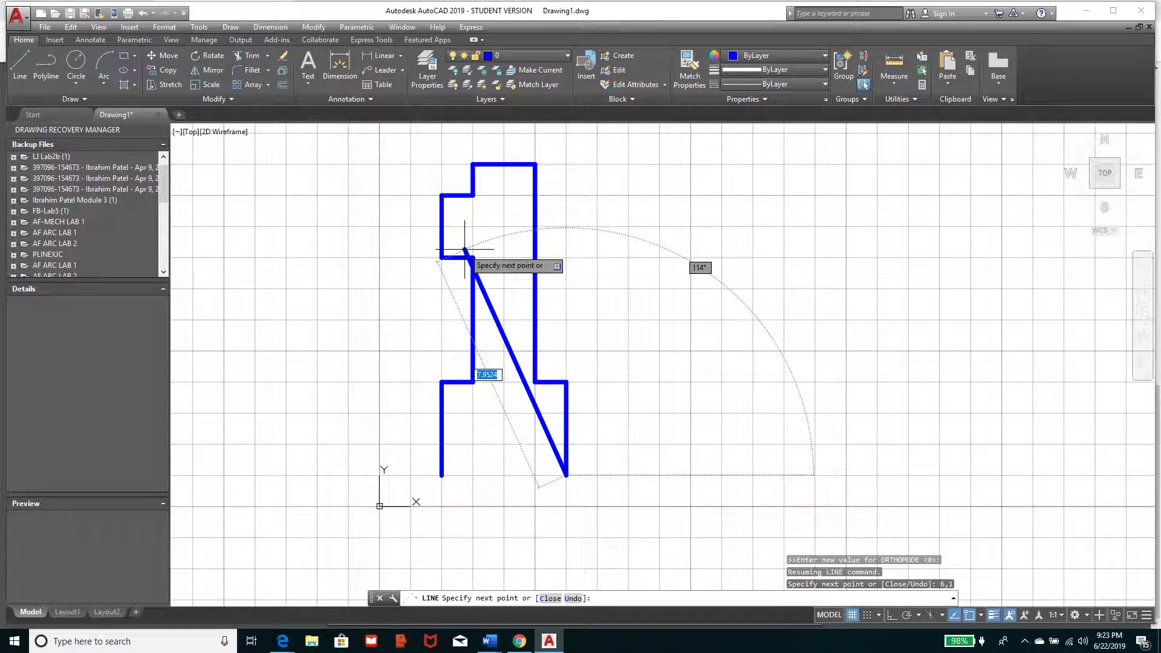
- Close the figure with a bottom edge to the absolute point #2,1 and end the line
text(#2,1)
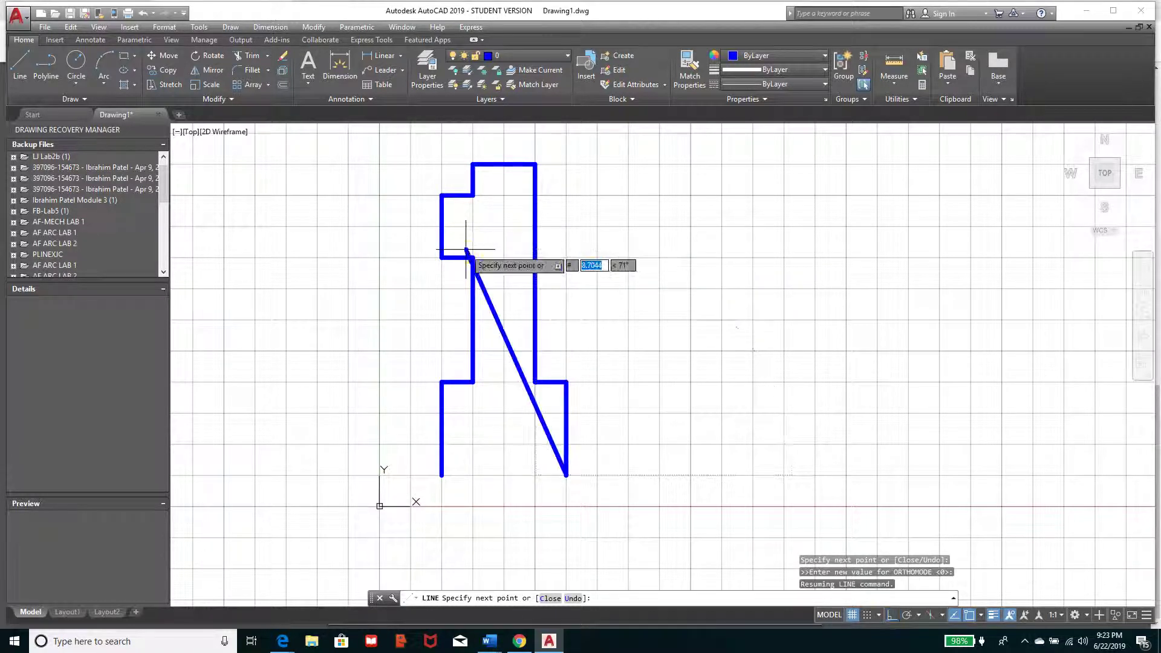
key(Return)
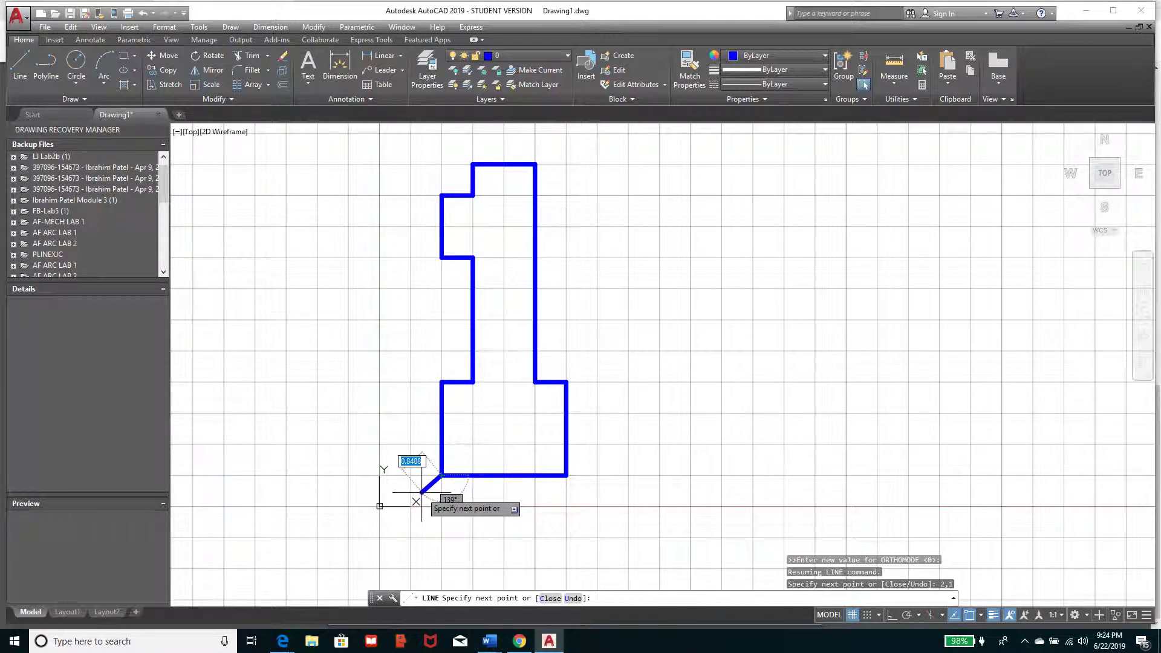
key(Escape)
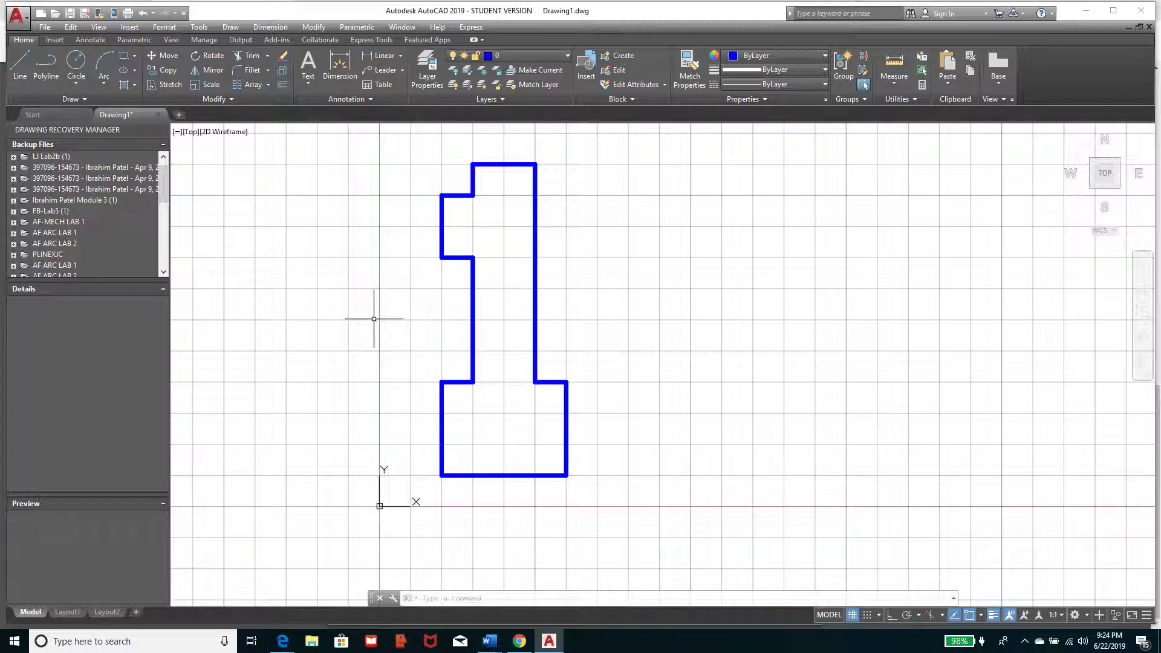
- Place a multiline text box just below the figure's bottom edge, about 5.9 units from corner to corner
click(309, 88)
click(292, 107)
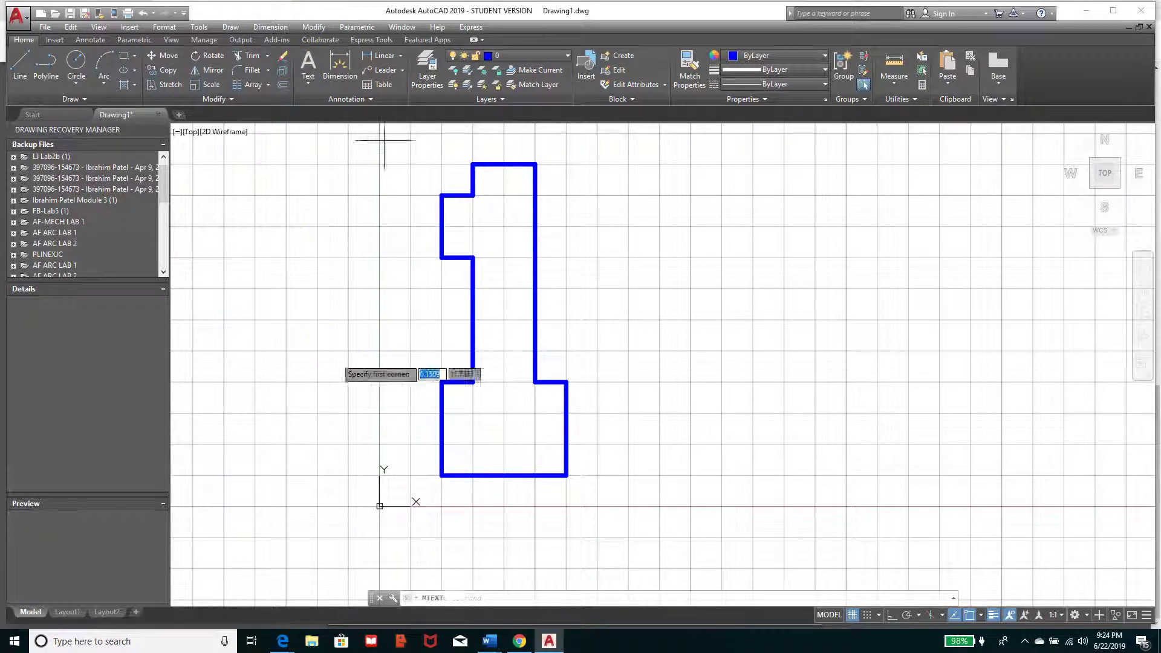
click(442, 501)
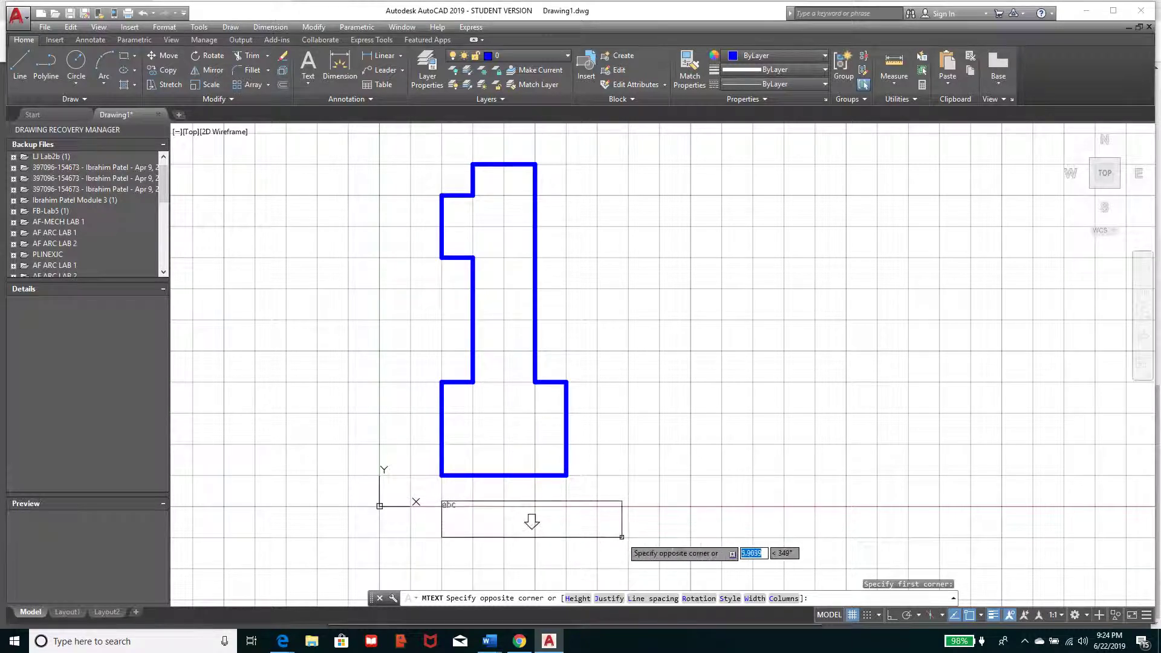
click(622, 537)
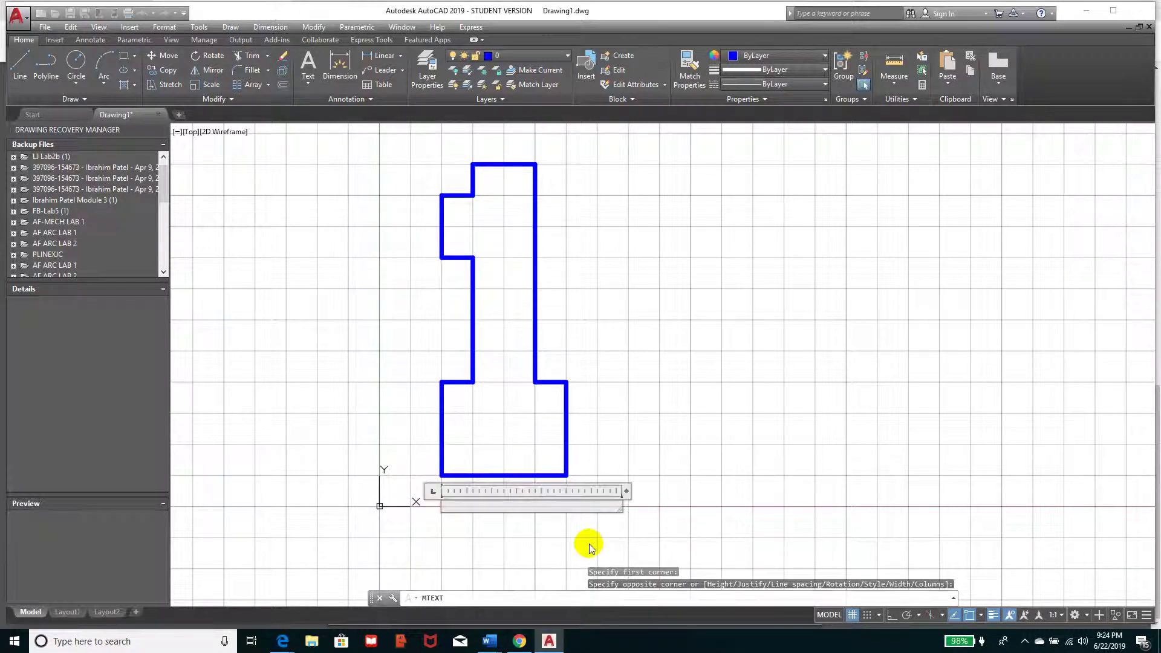
- Enter the drafter's full name followed by "- CAD 116", with "Module 2 - General Drawing Lab" on the second line, and finish the text
text(Jo)
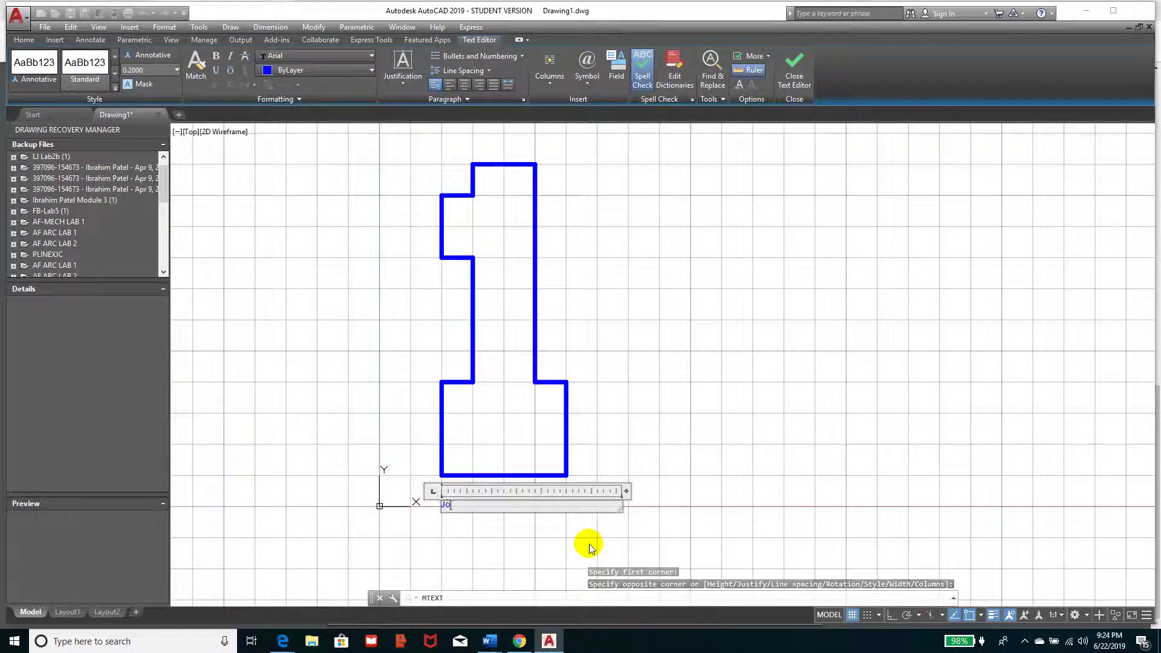
text(e Cirone)
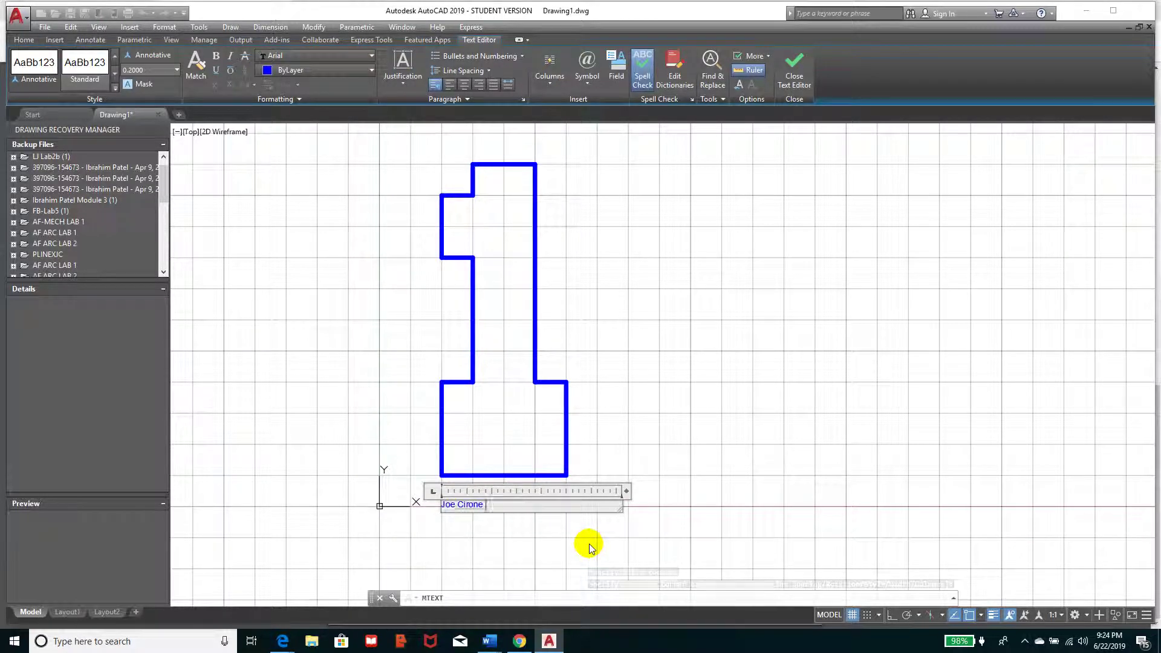
text( - CAD '11)
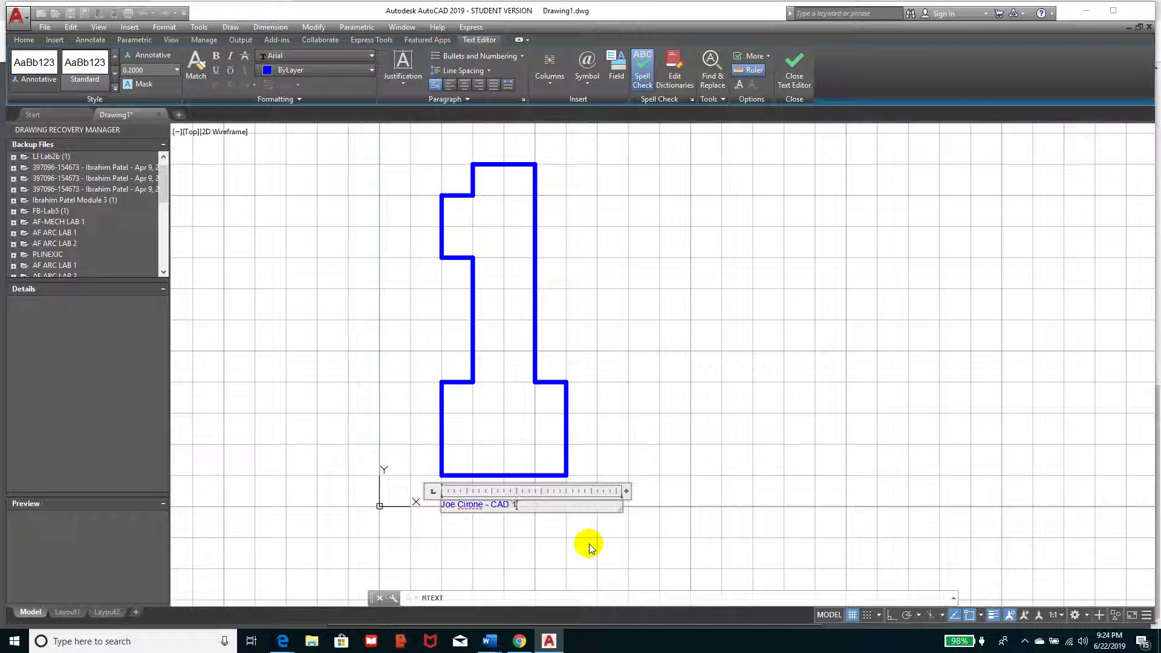
text(6)
key(Return)
text(Module)
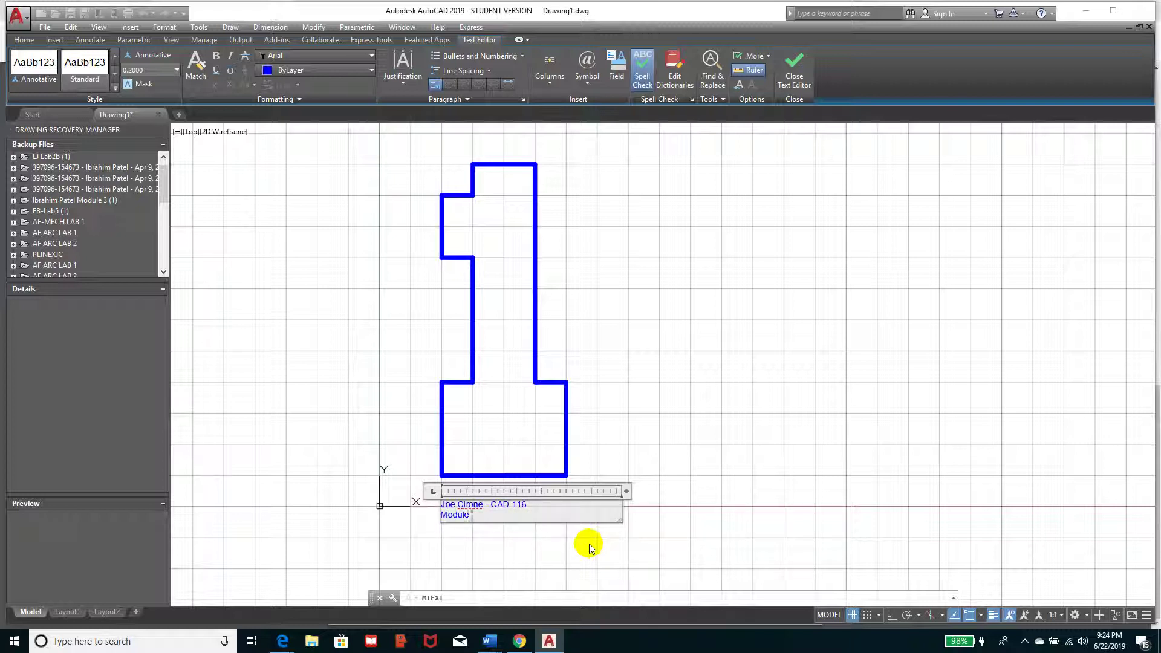
text( 2 - General Drawing Lab)
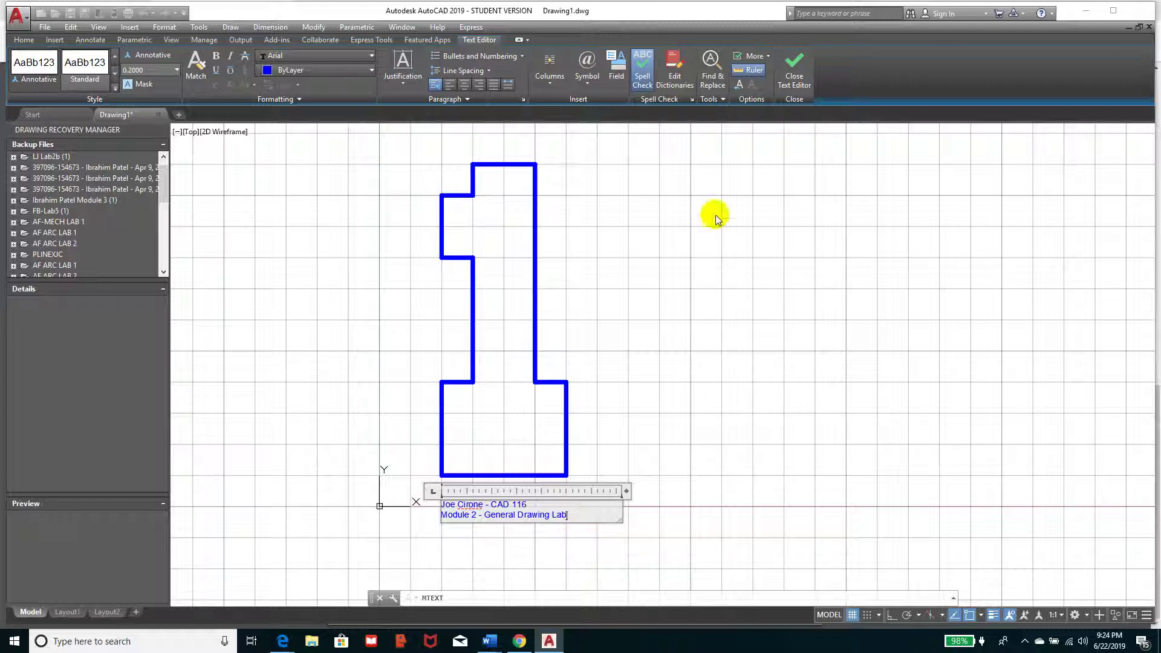
click(792, 77)
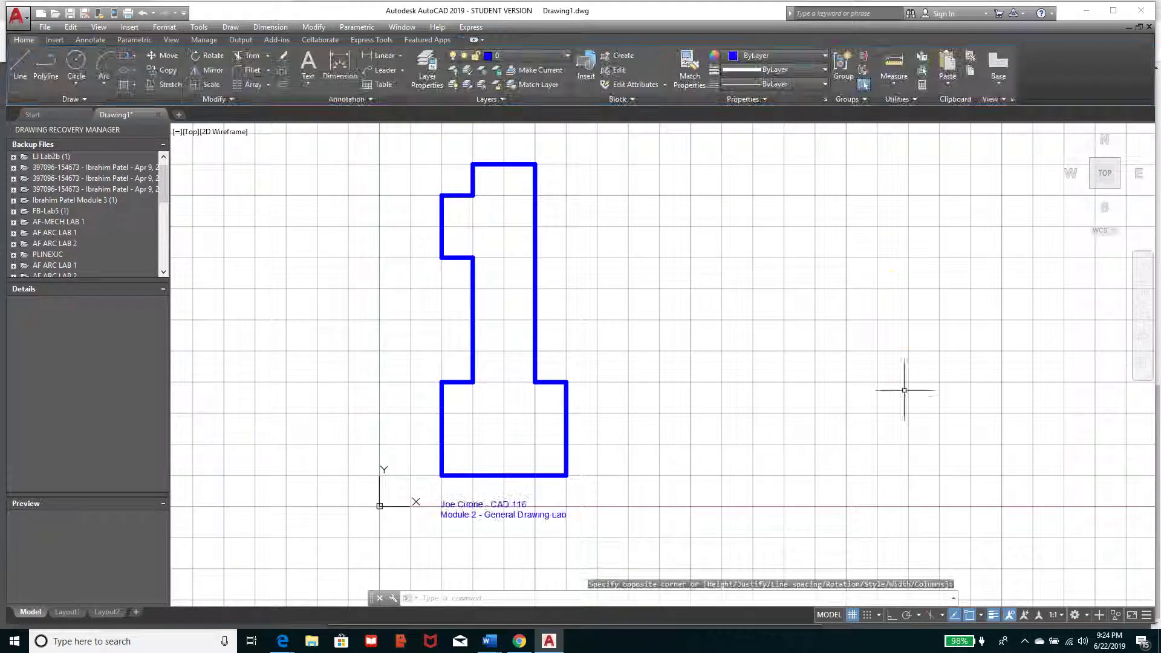
- Start saving the drawing under a new name, choosing the Desktop as location and JC-Lab2A as file name
click(46, 28)
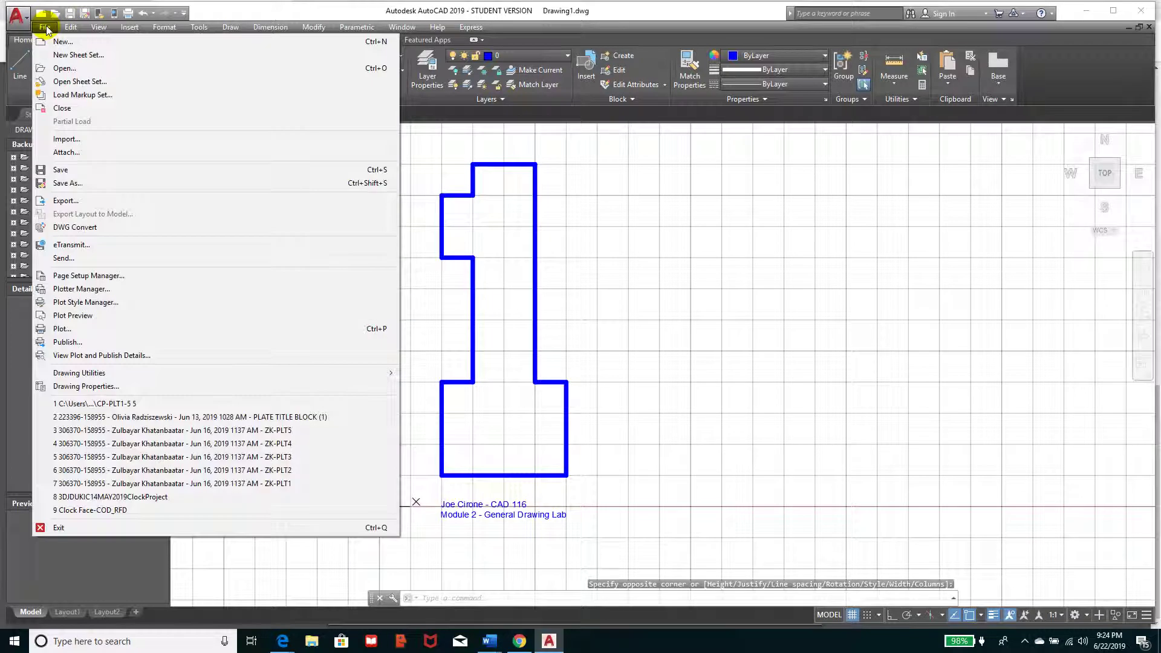
click(77, 183)
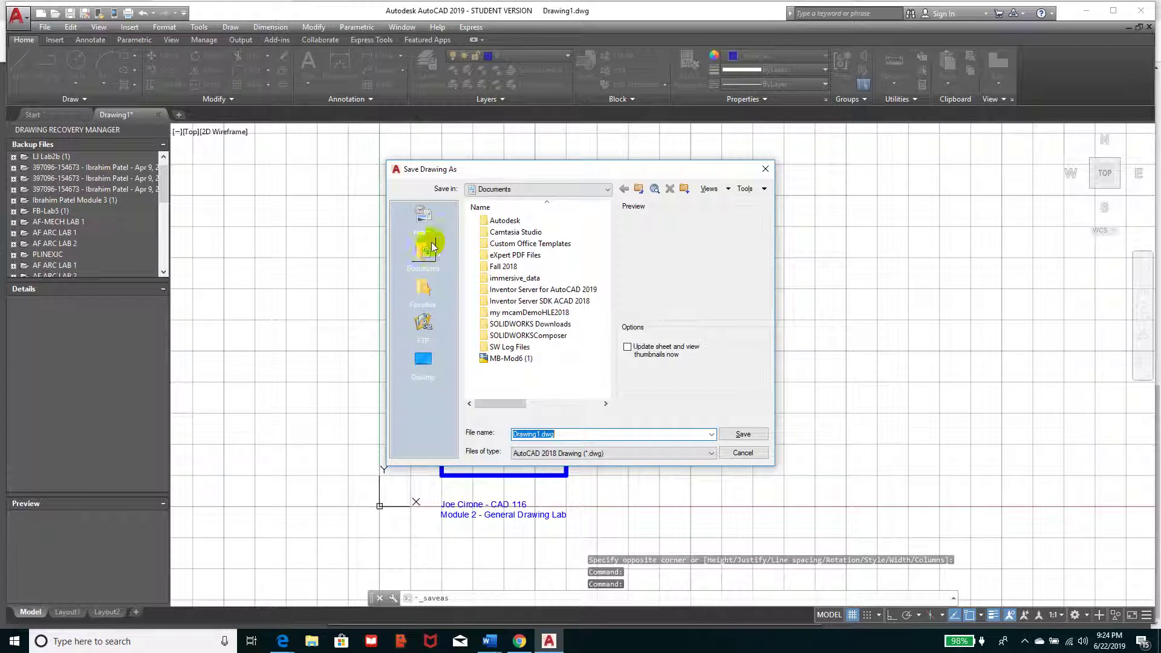
click(606, 188)
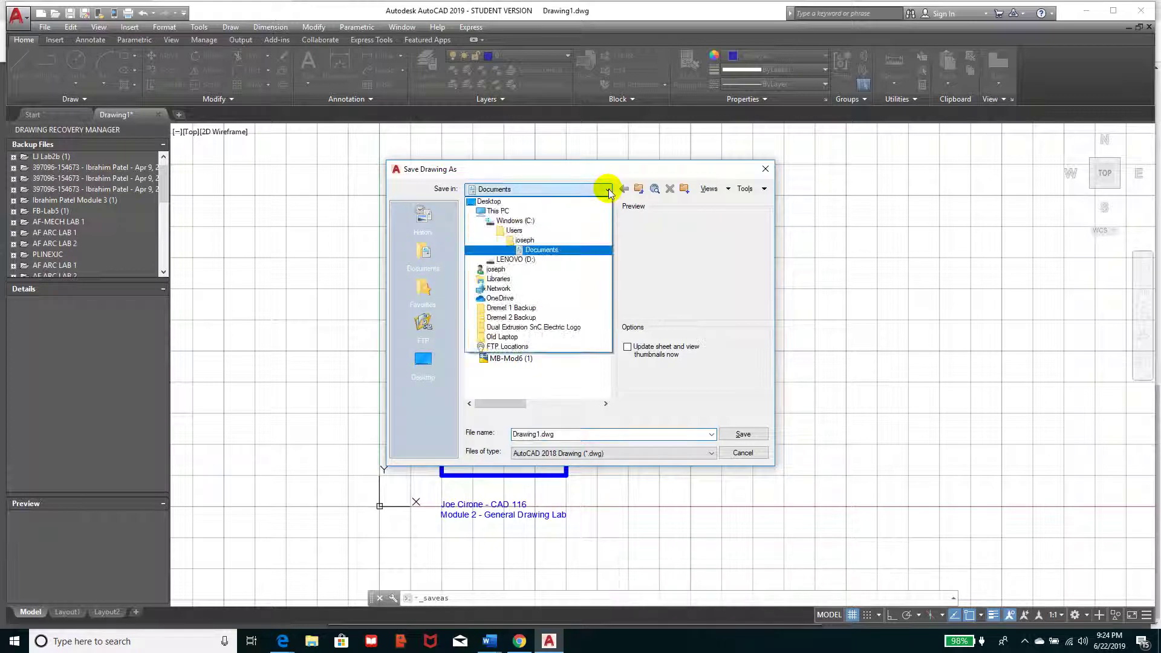
click(517, 202)
click(559, 434)
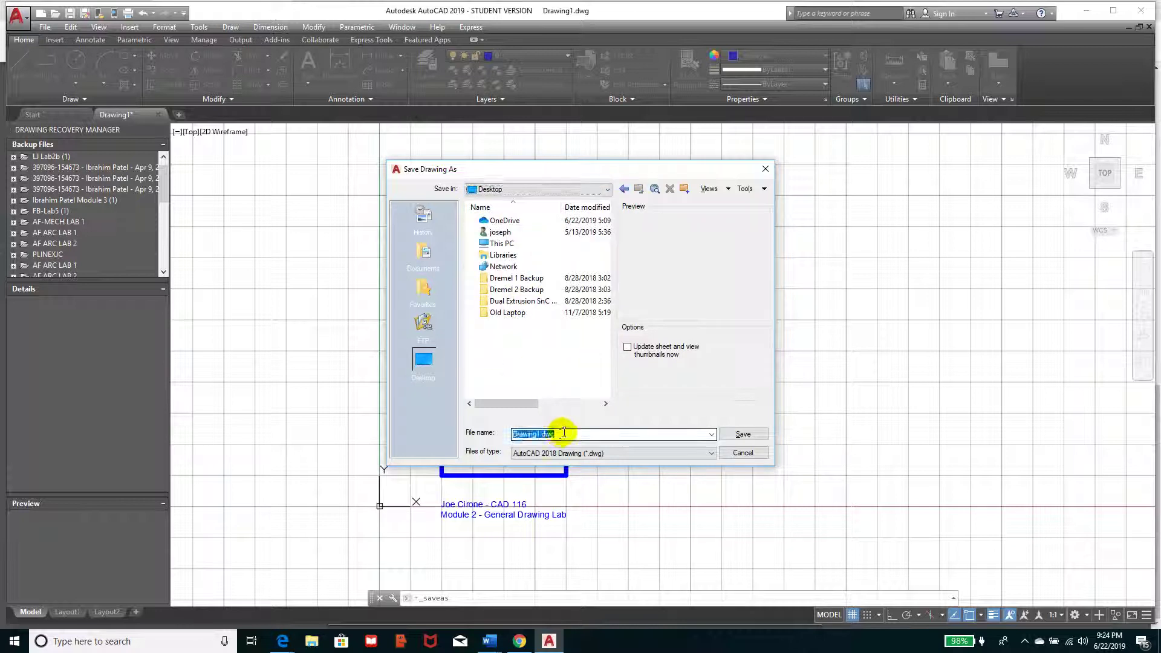
text(JC)
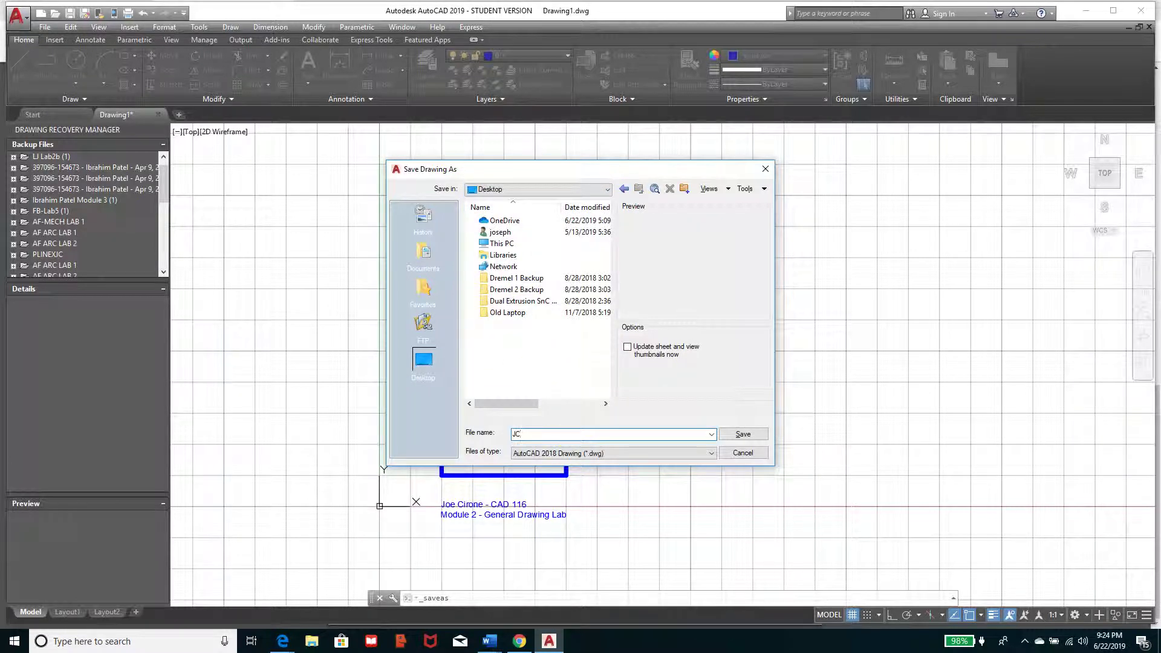
text(-Lab2A)
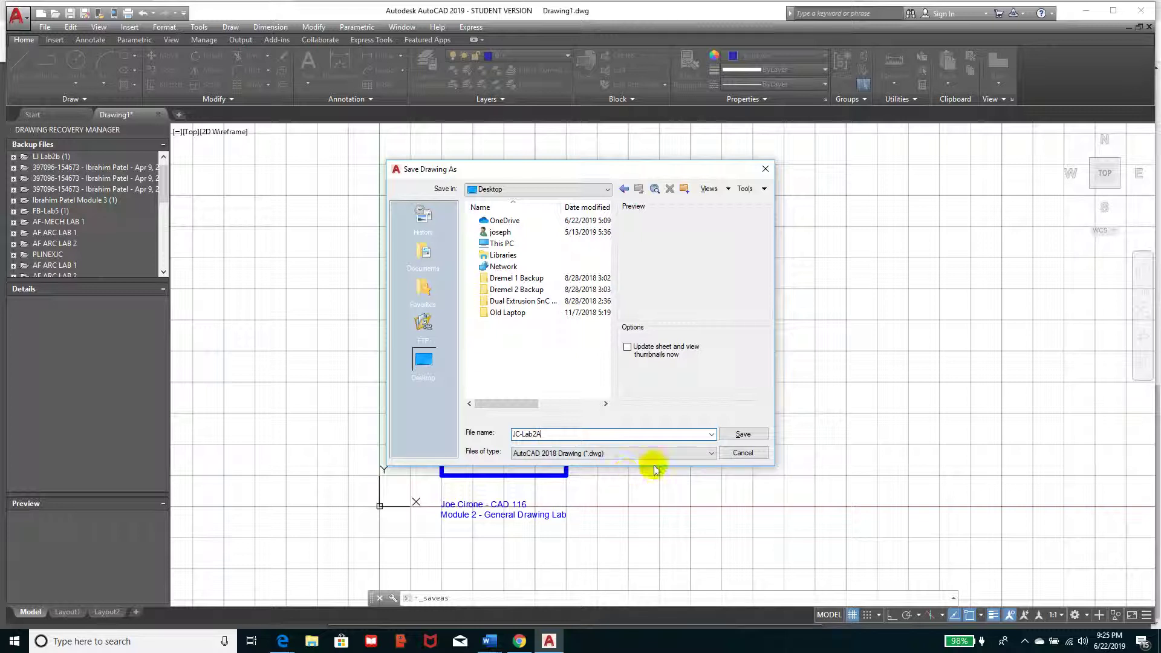
- Set the file type to AutoCAD 2013/LT2013 Drawing (*.dwg) and save the drawing
click(709, 453)
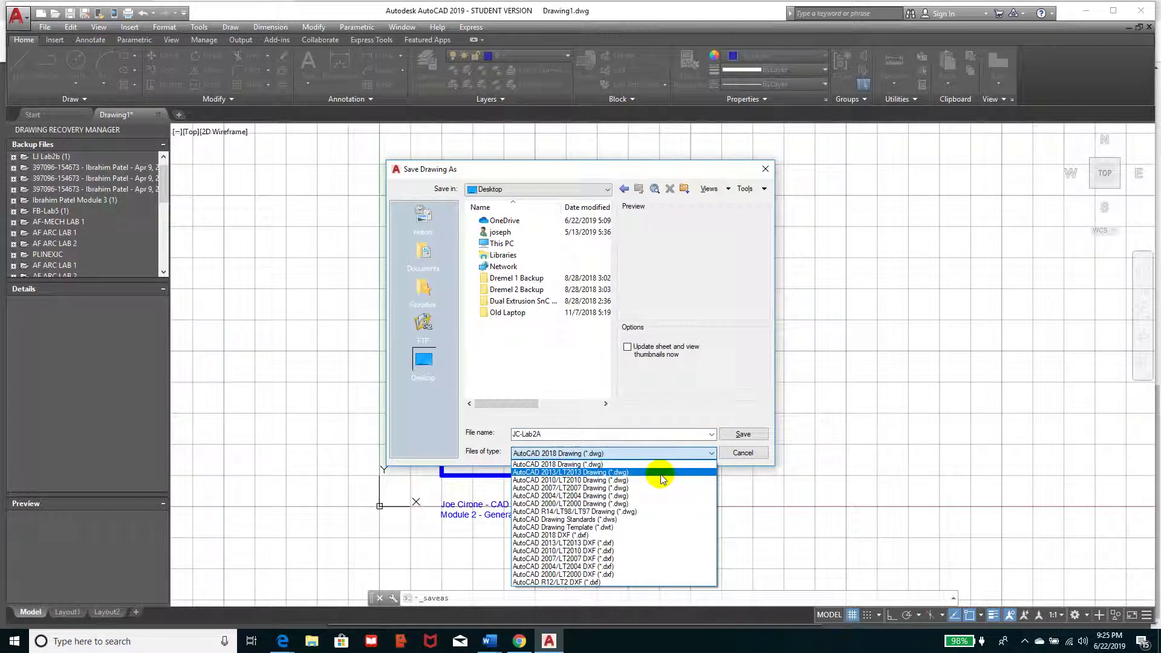
click(659, 474)
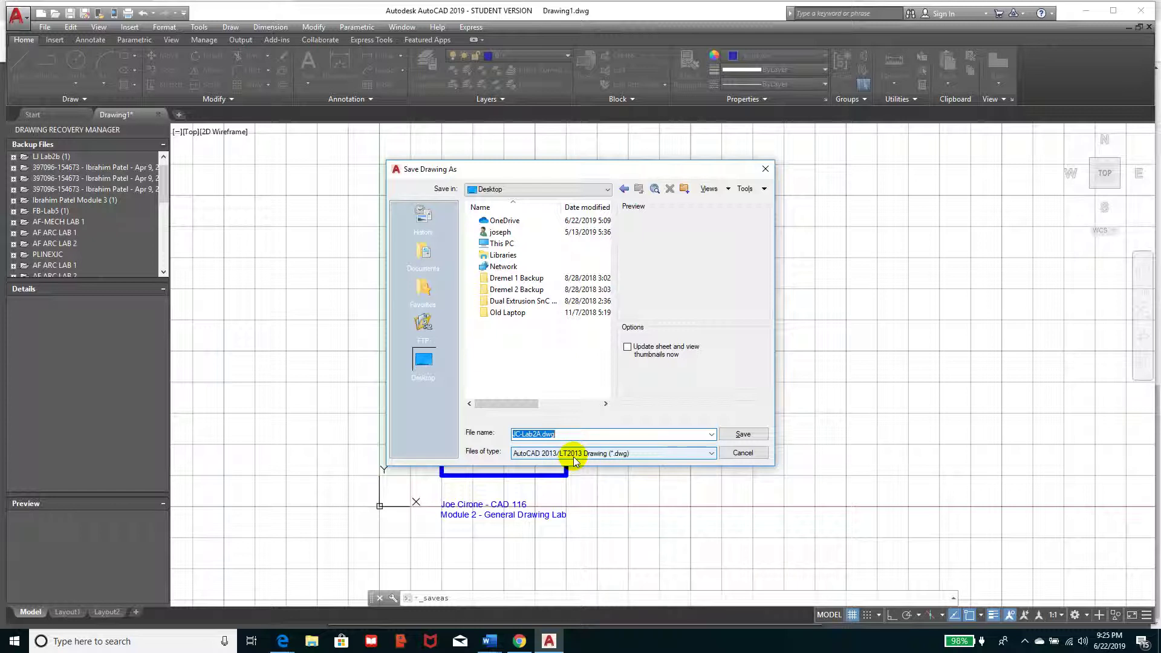
click(739, 434)
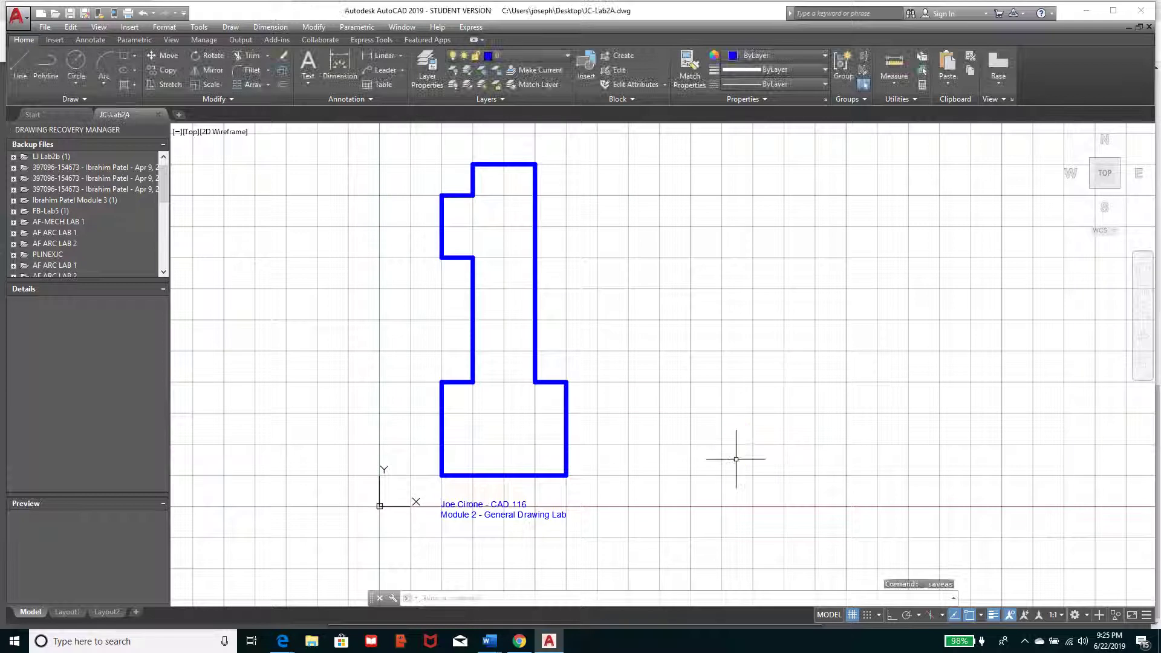